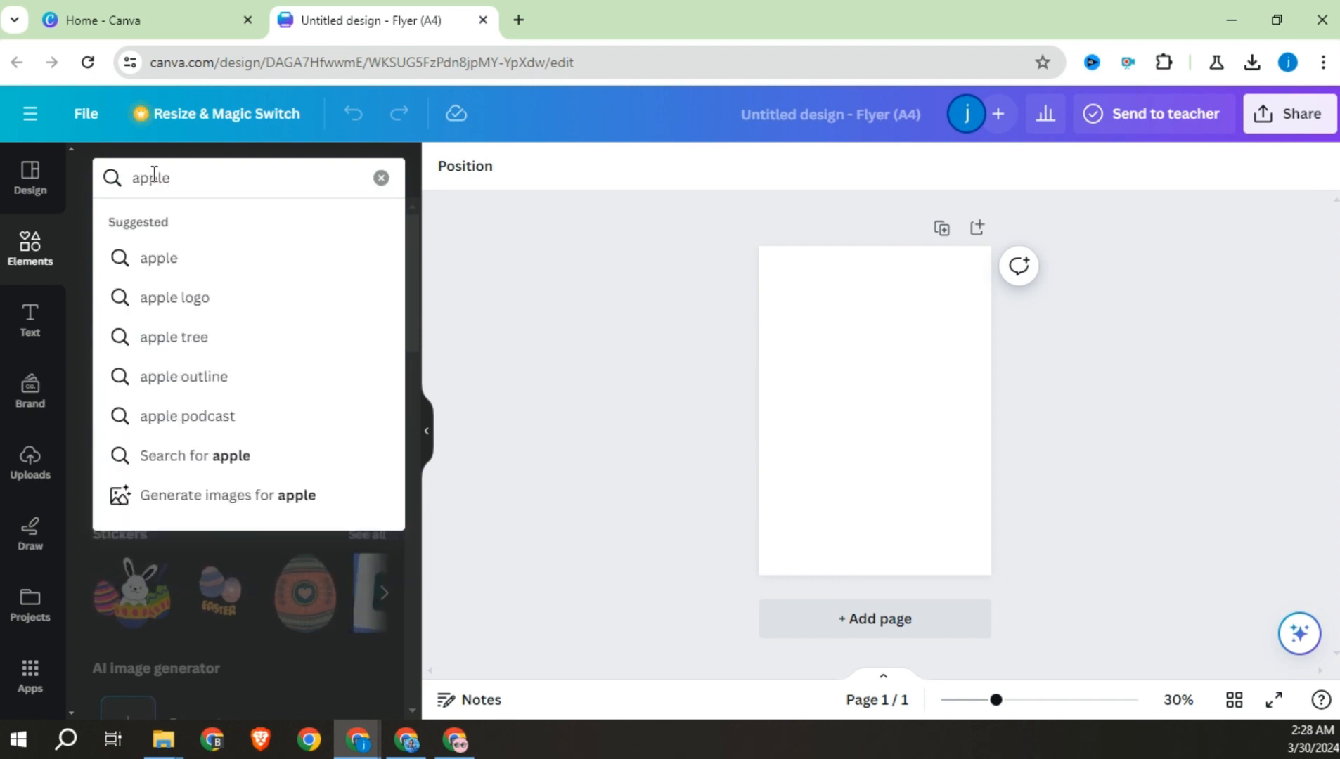
Search the elements for "apple", restrict the results to graphics, and add the glossy red apple with a green leaf
key(Return)
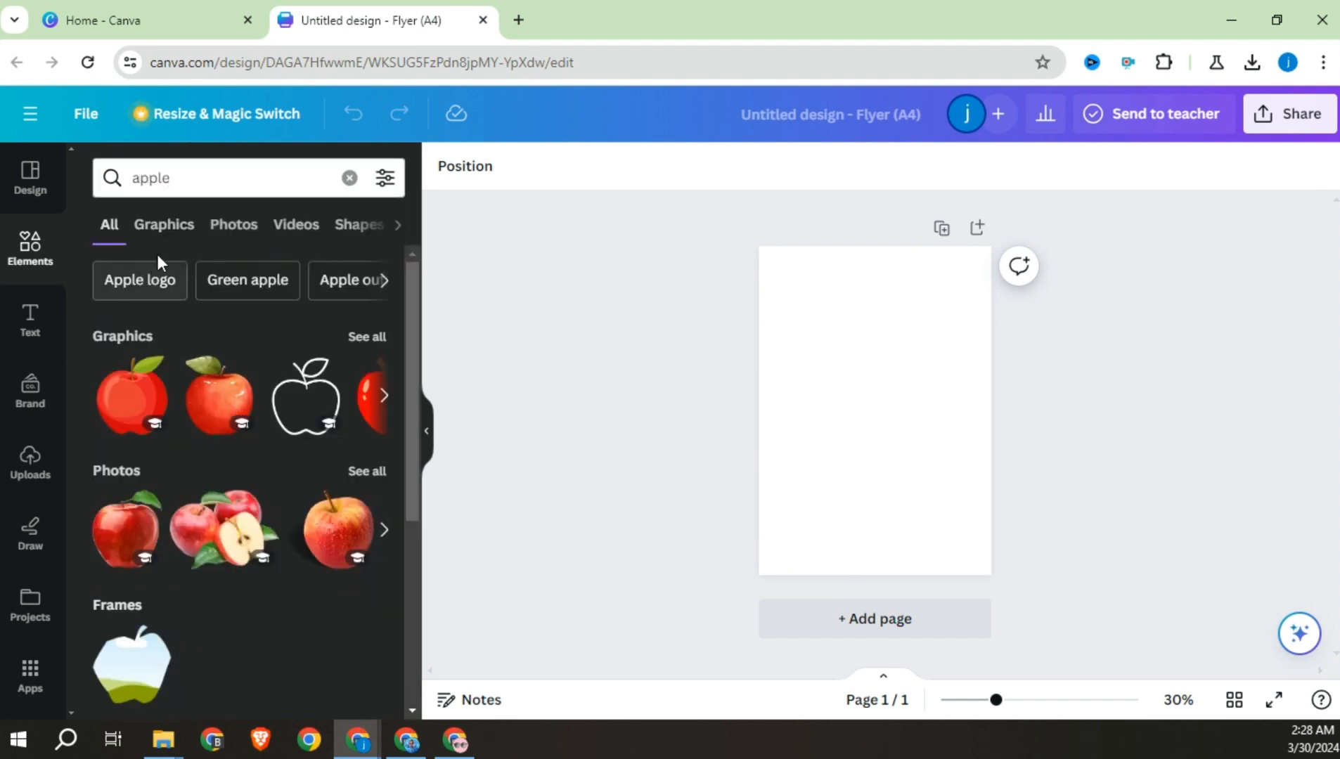
click(167, 229)
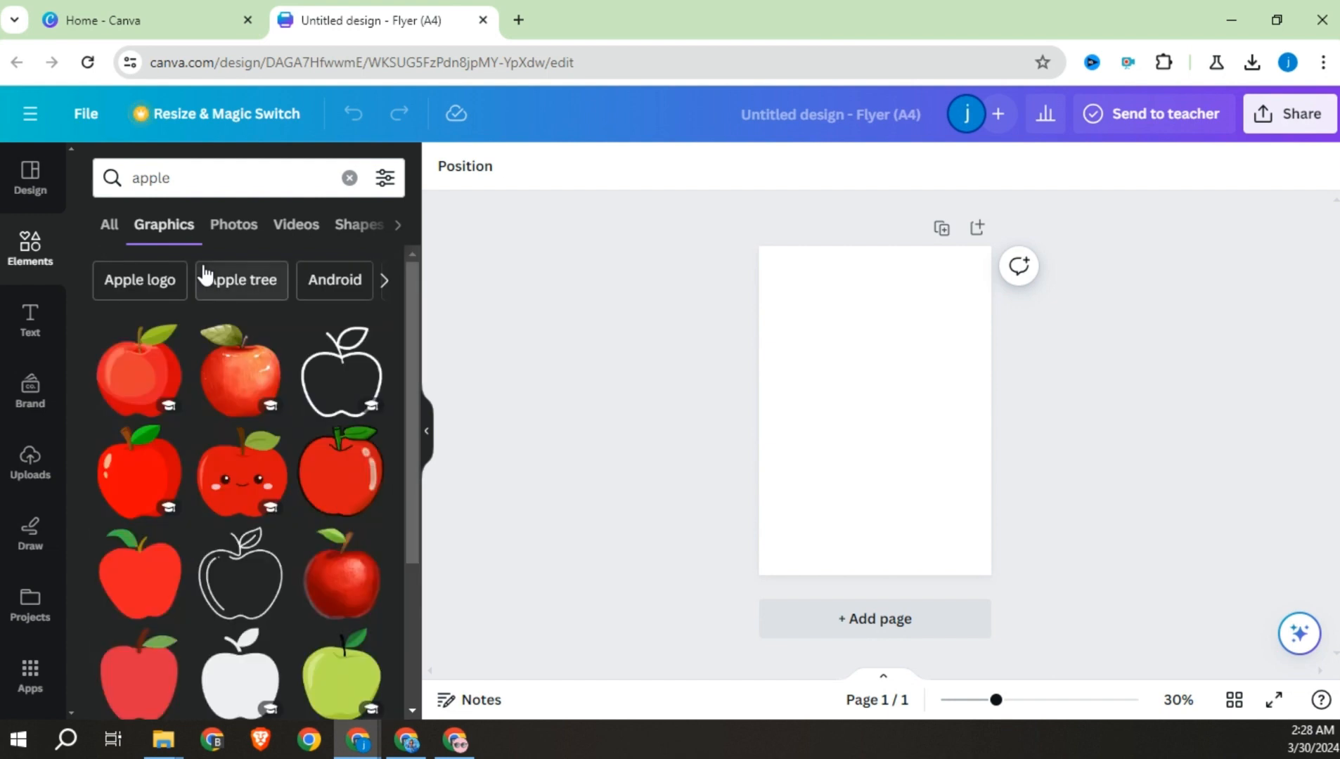
click(137, 481)
Resize the apple and place it centred in the upper part of the page, leaving room beneath for legs
drag(827, 469, 781, 513)
drag(847, 462, 859, 387)
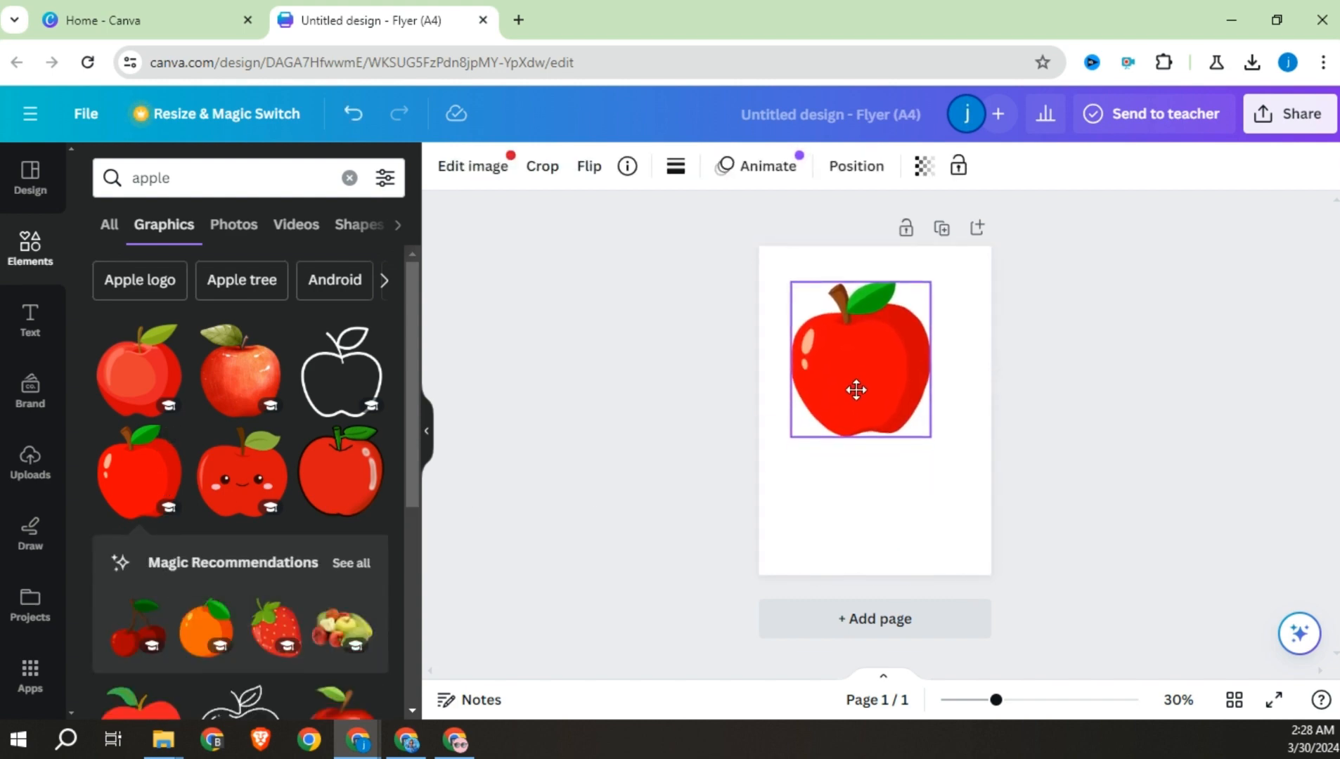
drag(943, 452, 953, 464)
click(1077, 498)
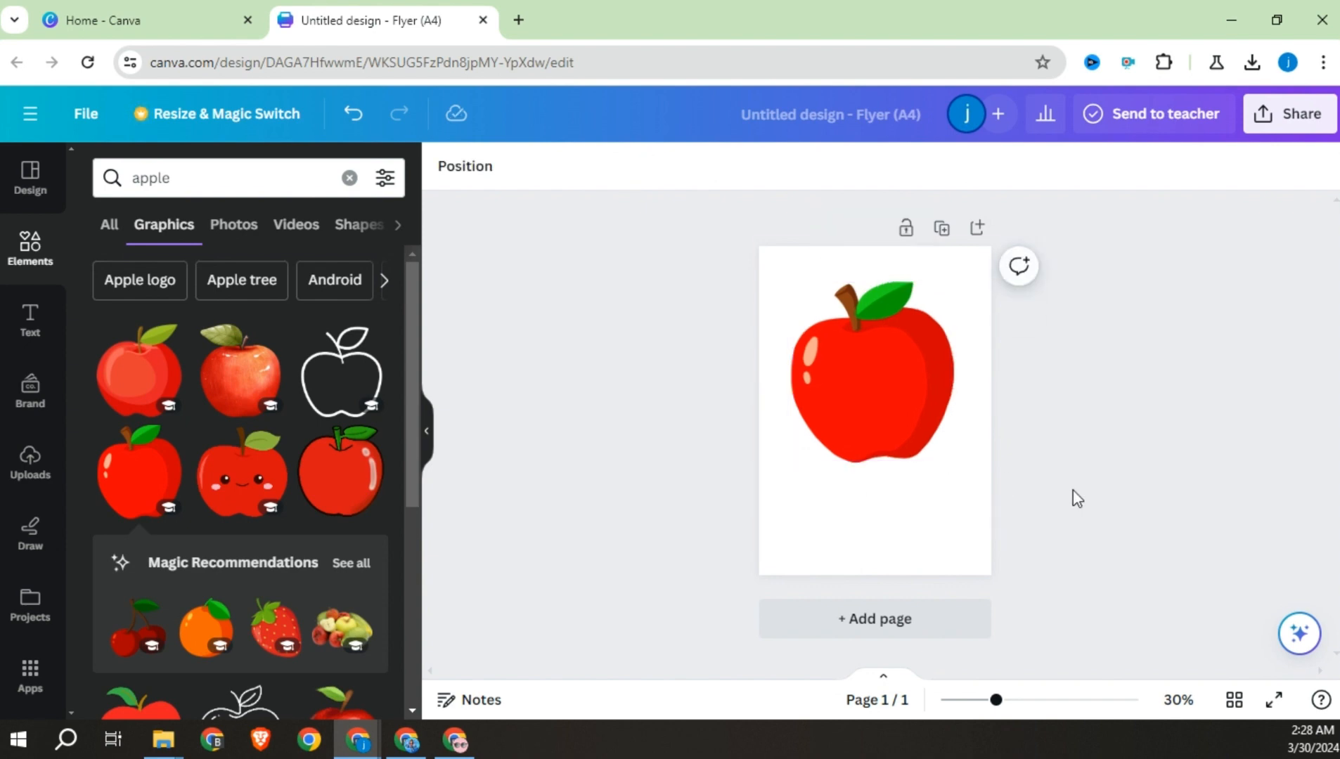
Search the graphics for "cartoon legs" and place the straight black legs with white shoes under the apple
click(145, 180)
double_click(149, 184)
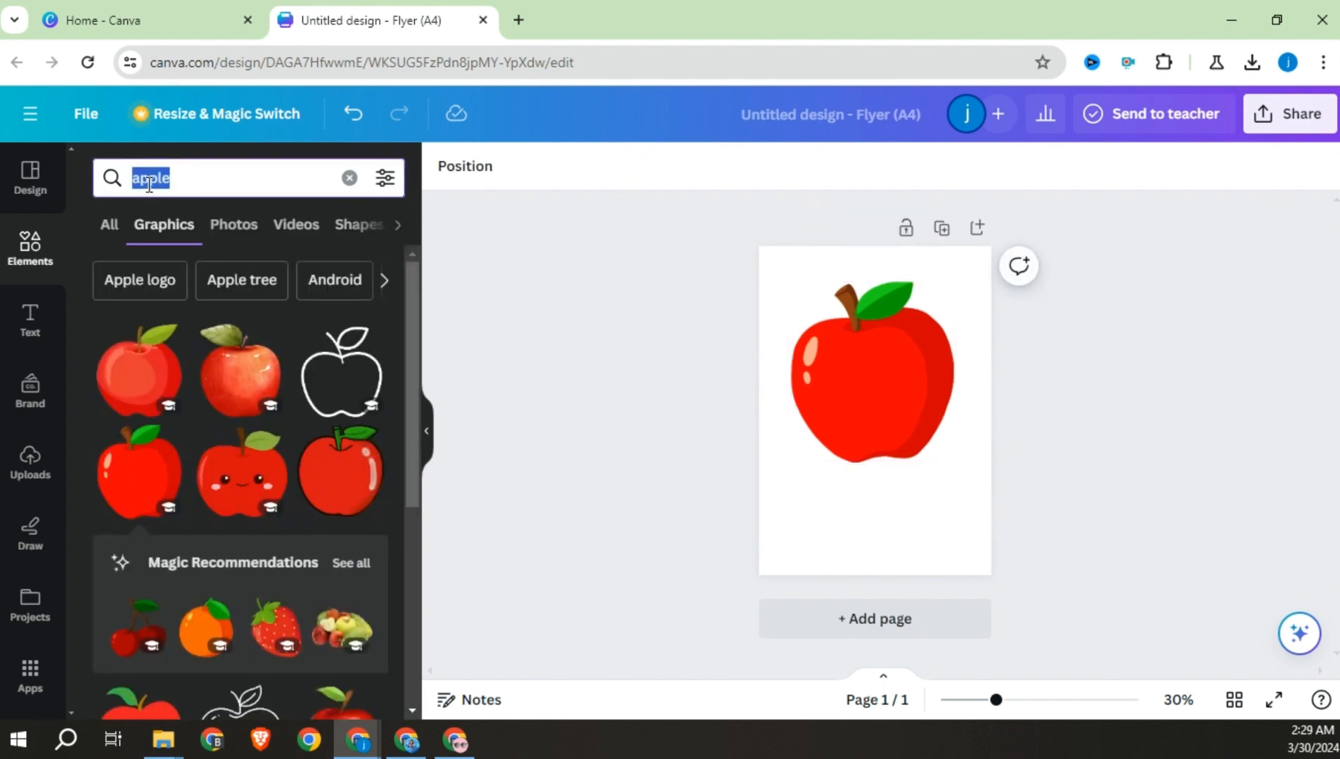
text(cartoon)
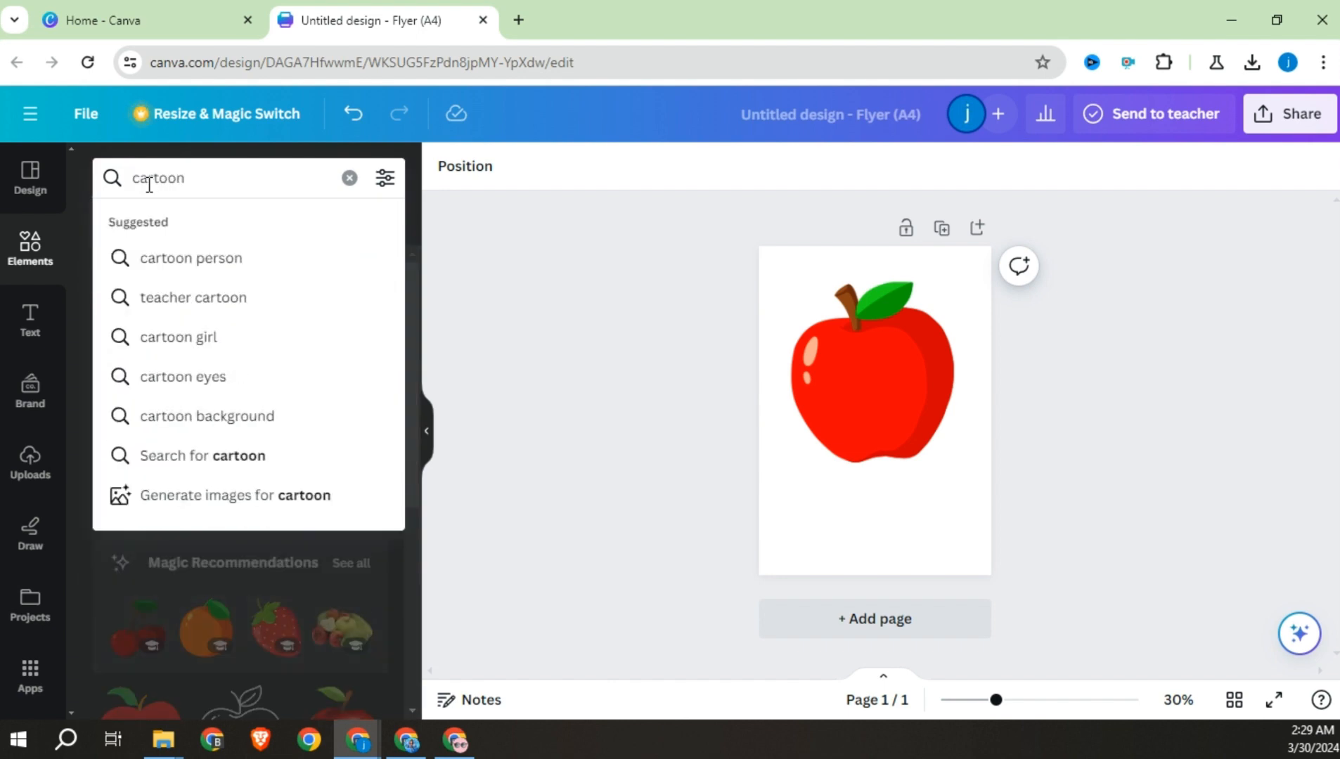
text( legs)
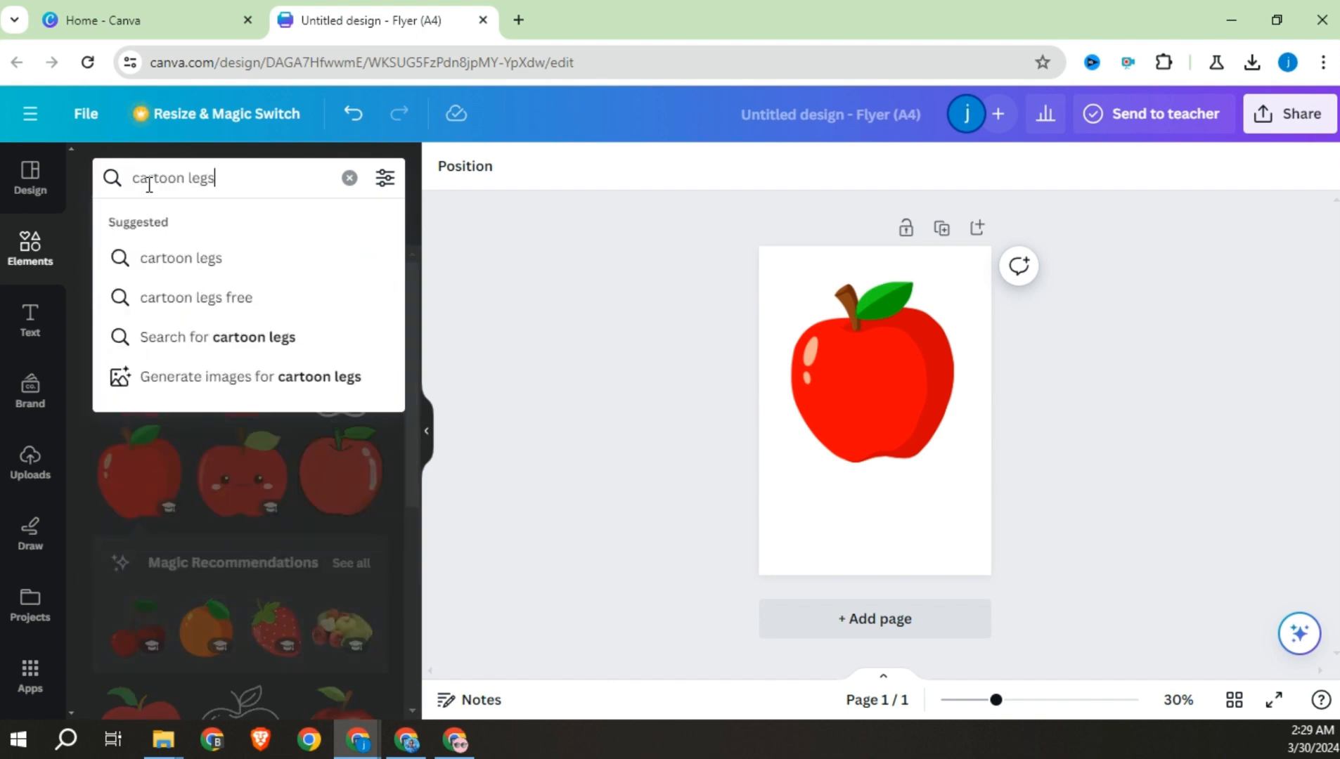
key(Return)
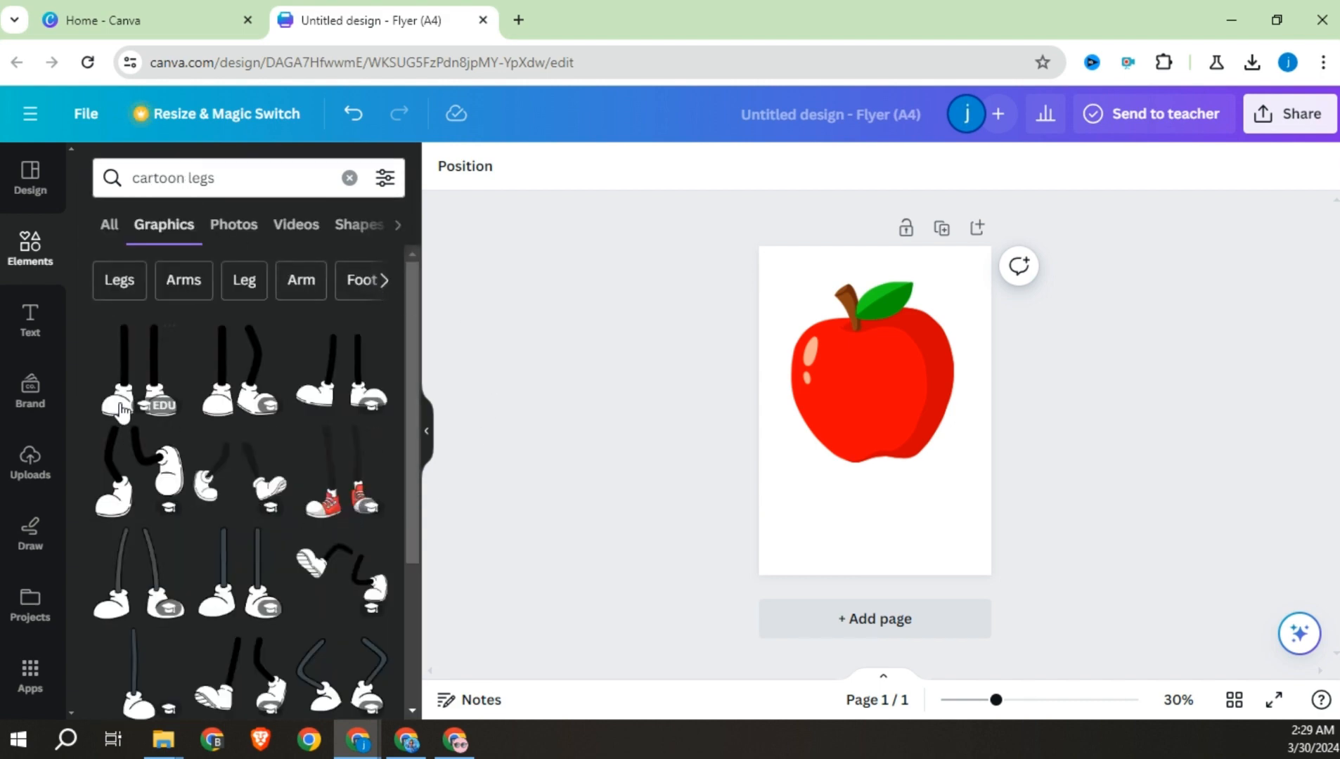
click(119, 400)
drag(900, 468, 898, 549)
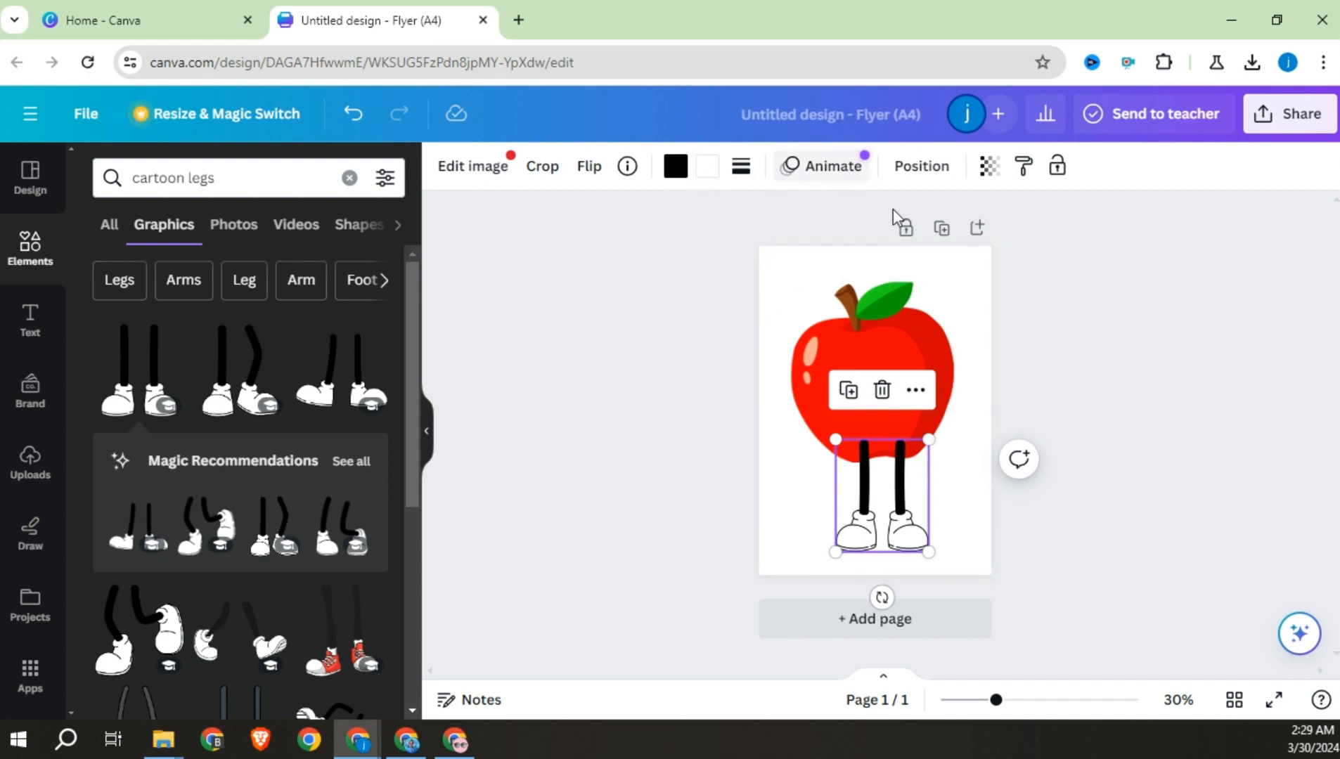
Send the legs backward so they sit behind the apple
click(922, 167)
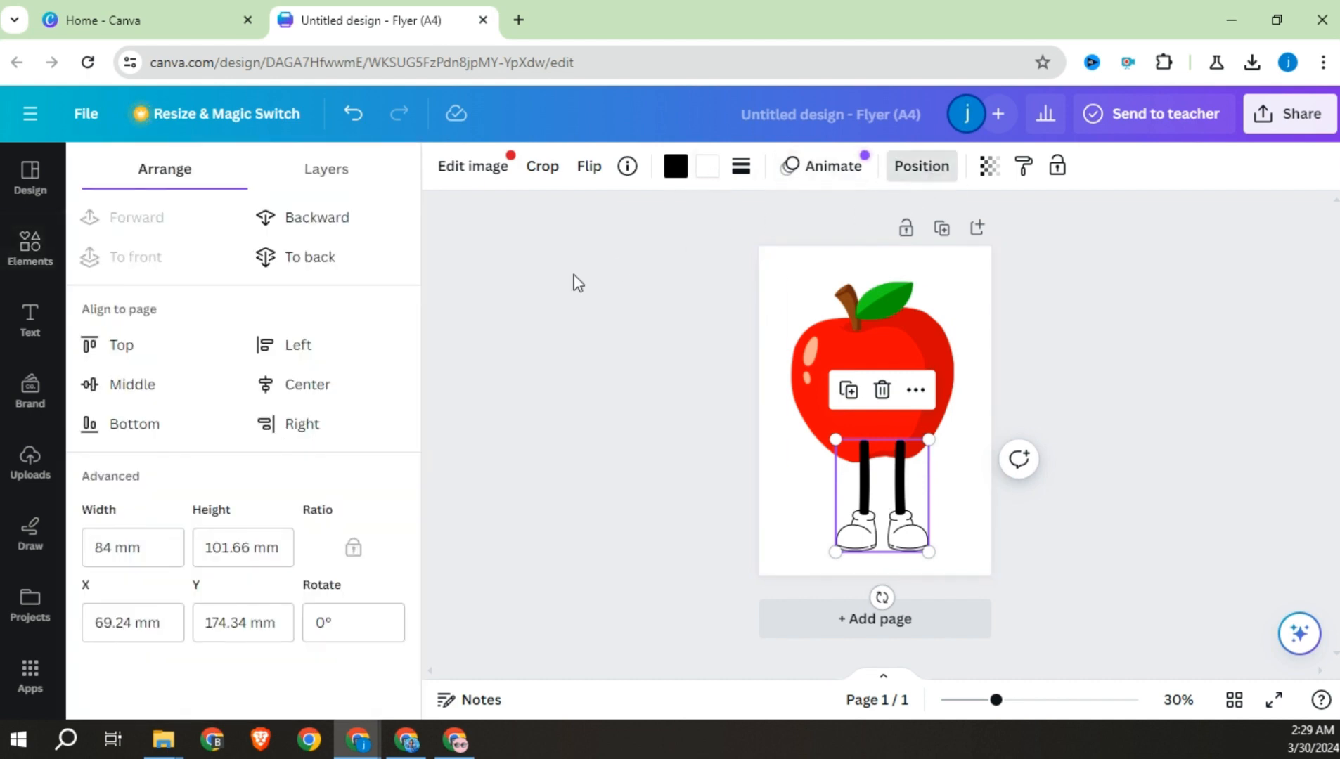
click(344, 224)
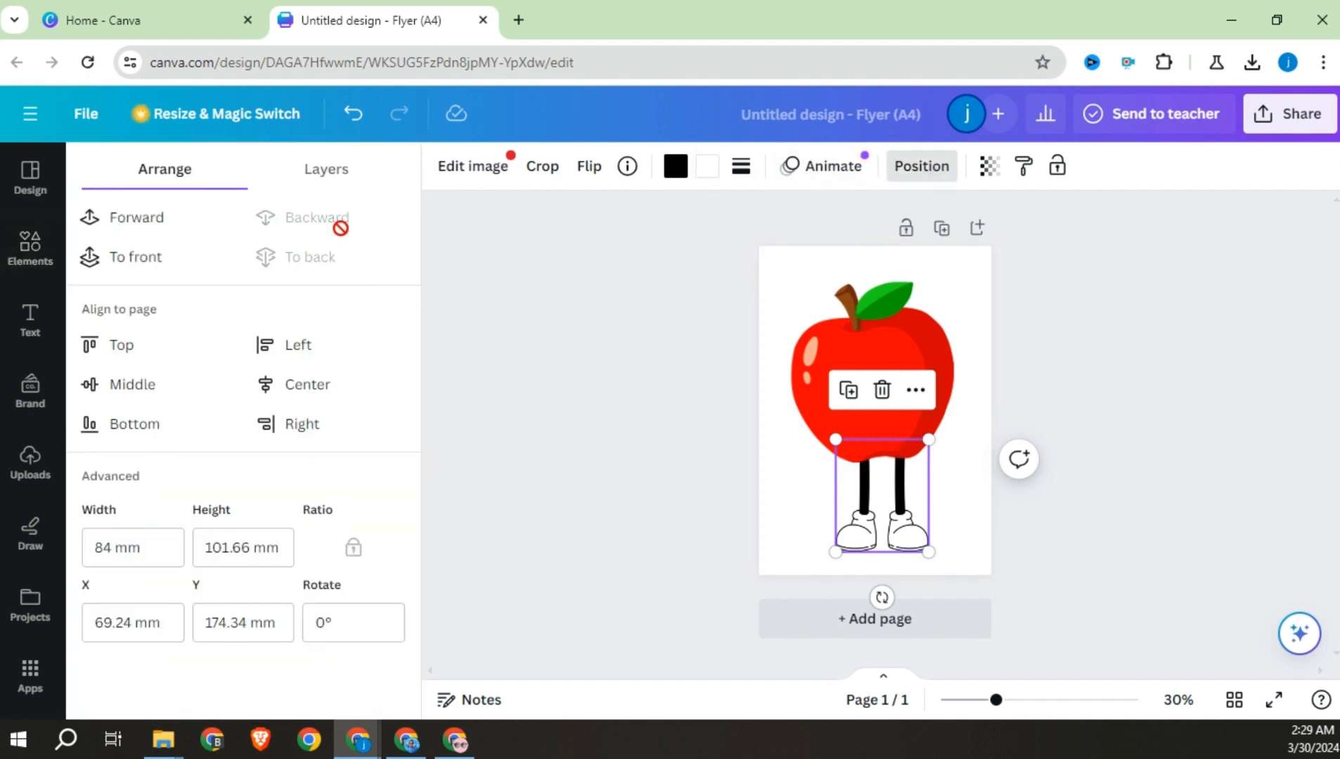
click(694, 433)
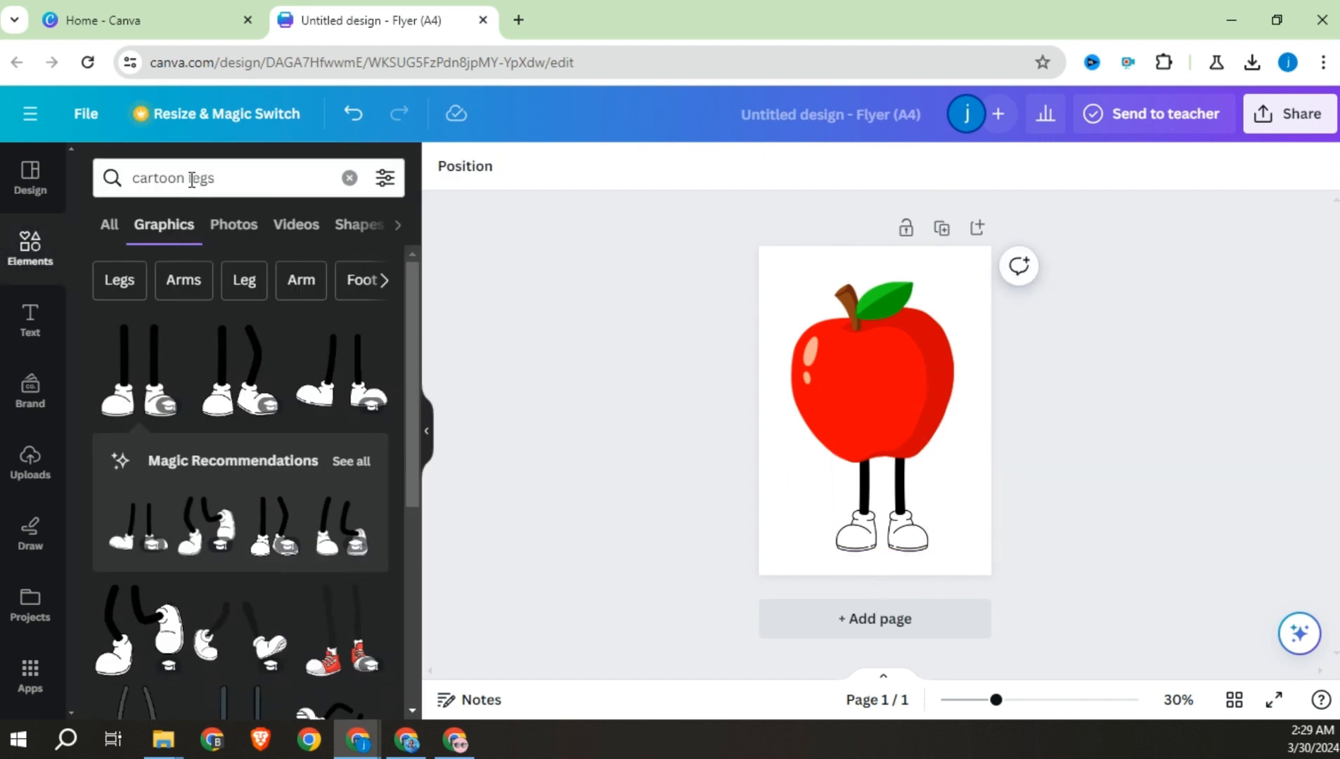
Search the graphics for "cartoon arms" and place the hanging black arm with a white glove on the apple's right side
drag(225, 177, 206, 181)
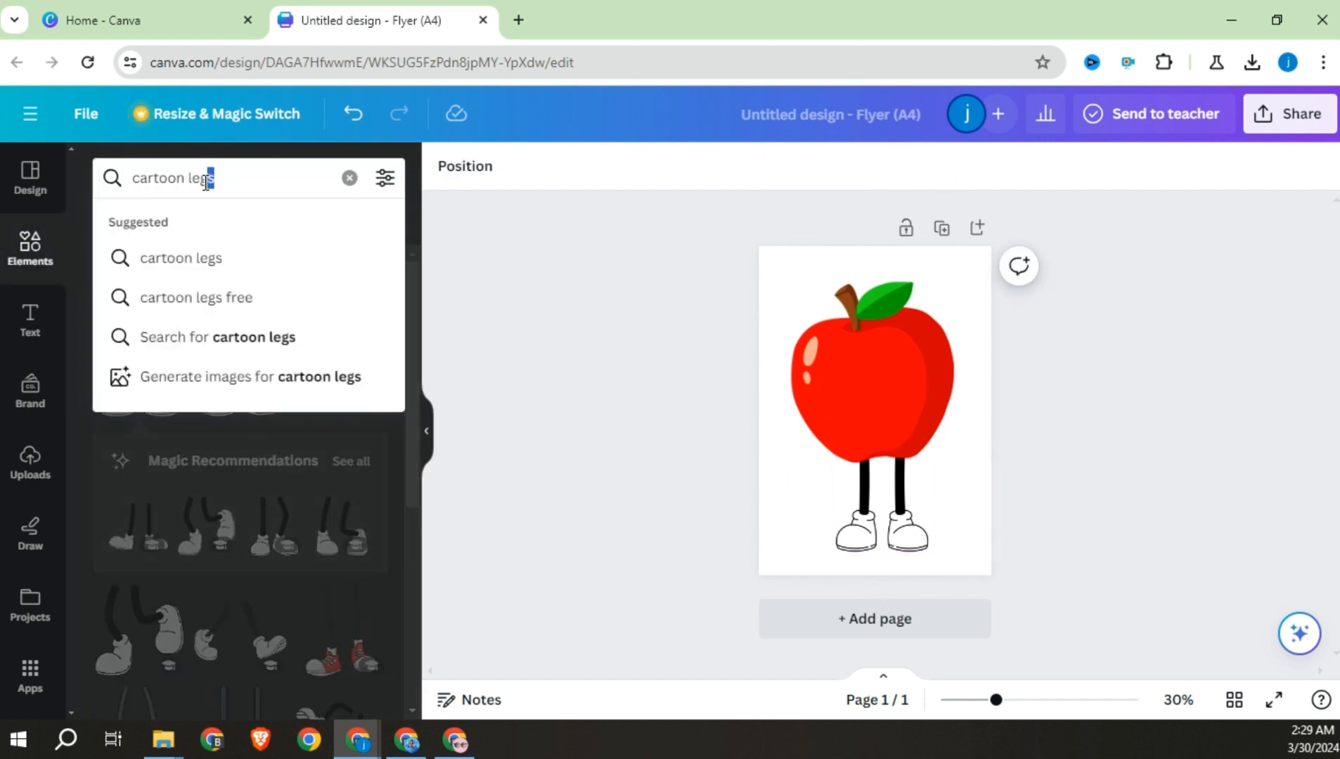
text(ar)
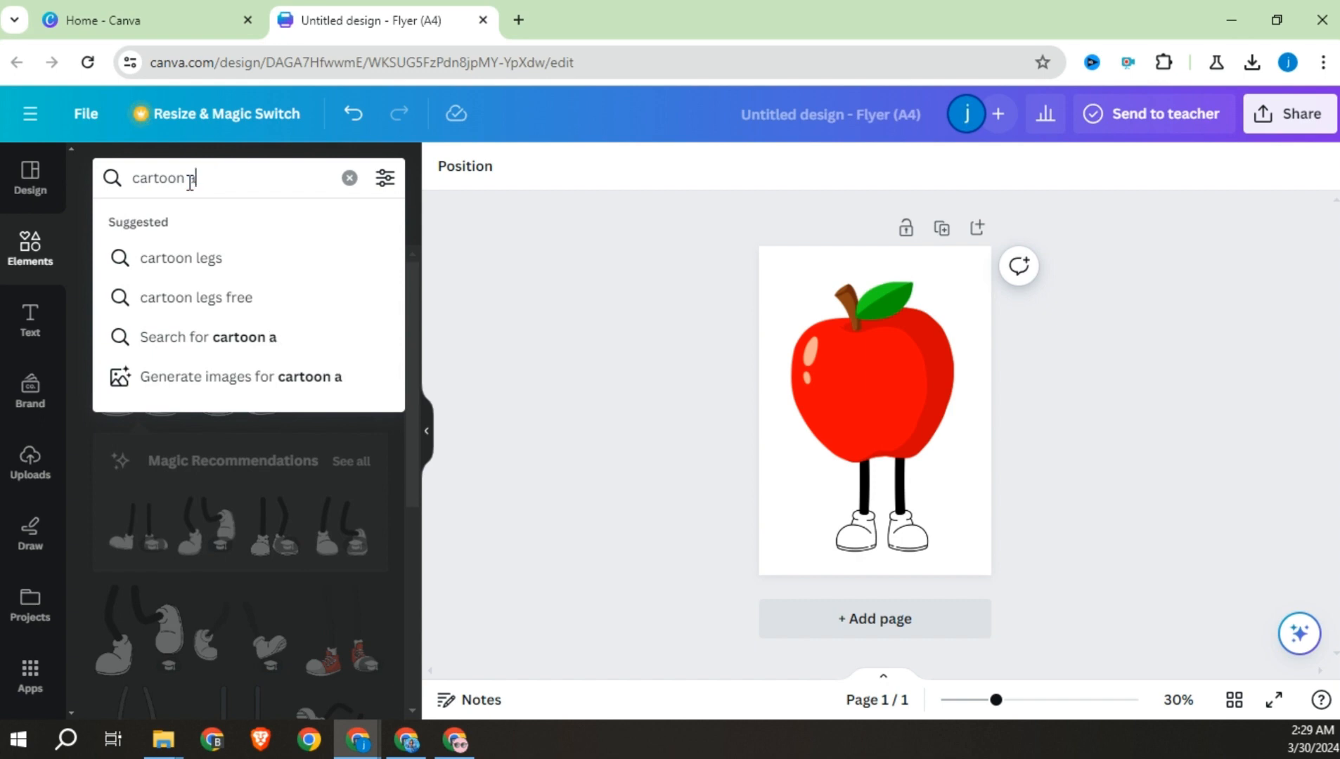
text(ms)
key(Return)
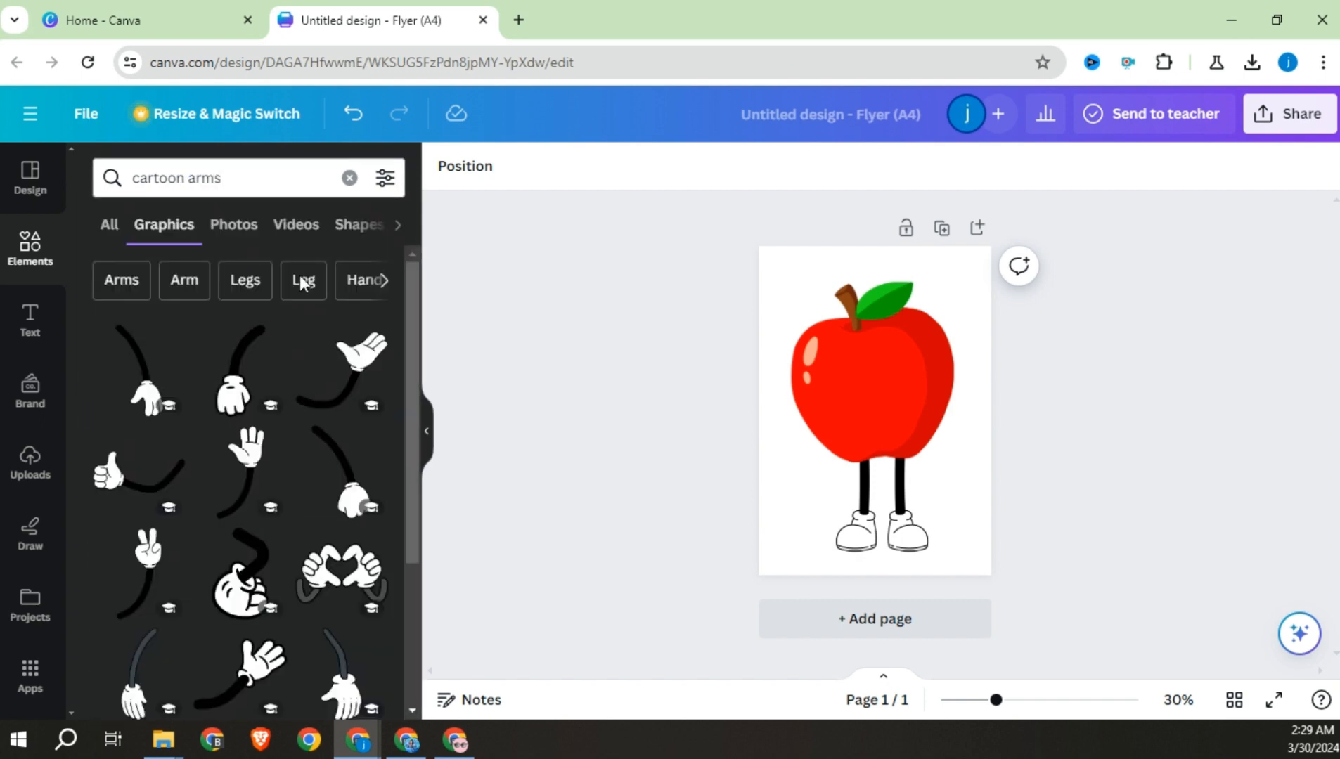
click(151, 394)
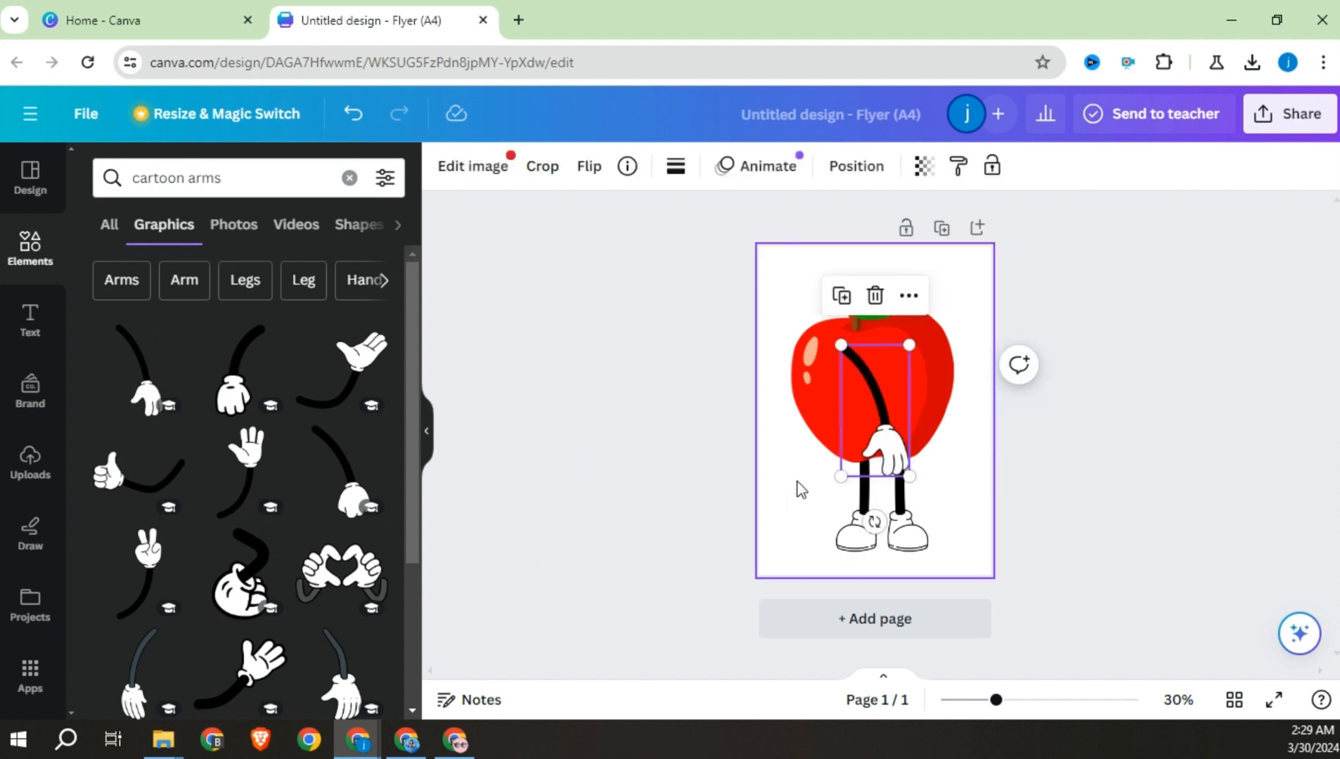
drag(897, 464, 980, 516)
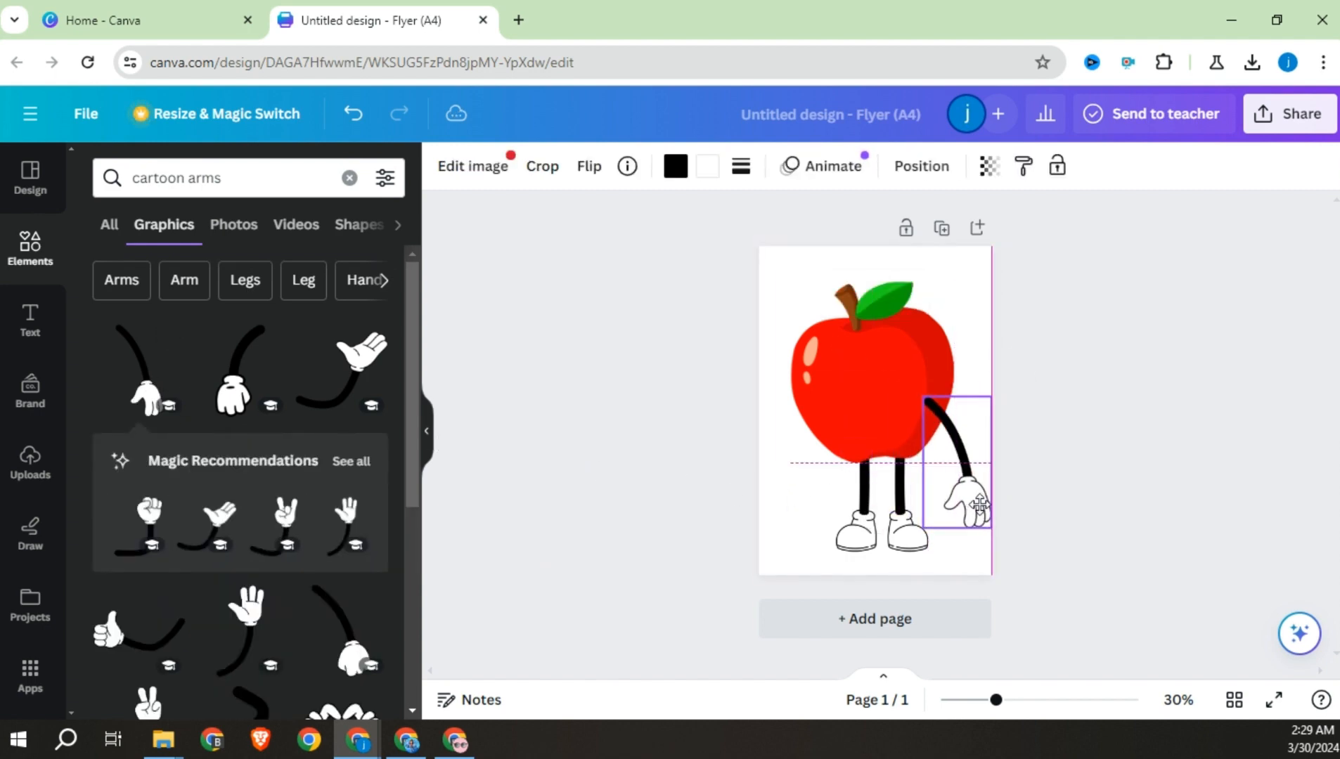
click(1051, 539)
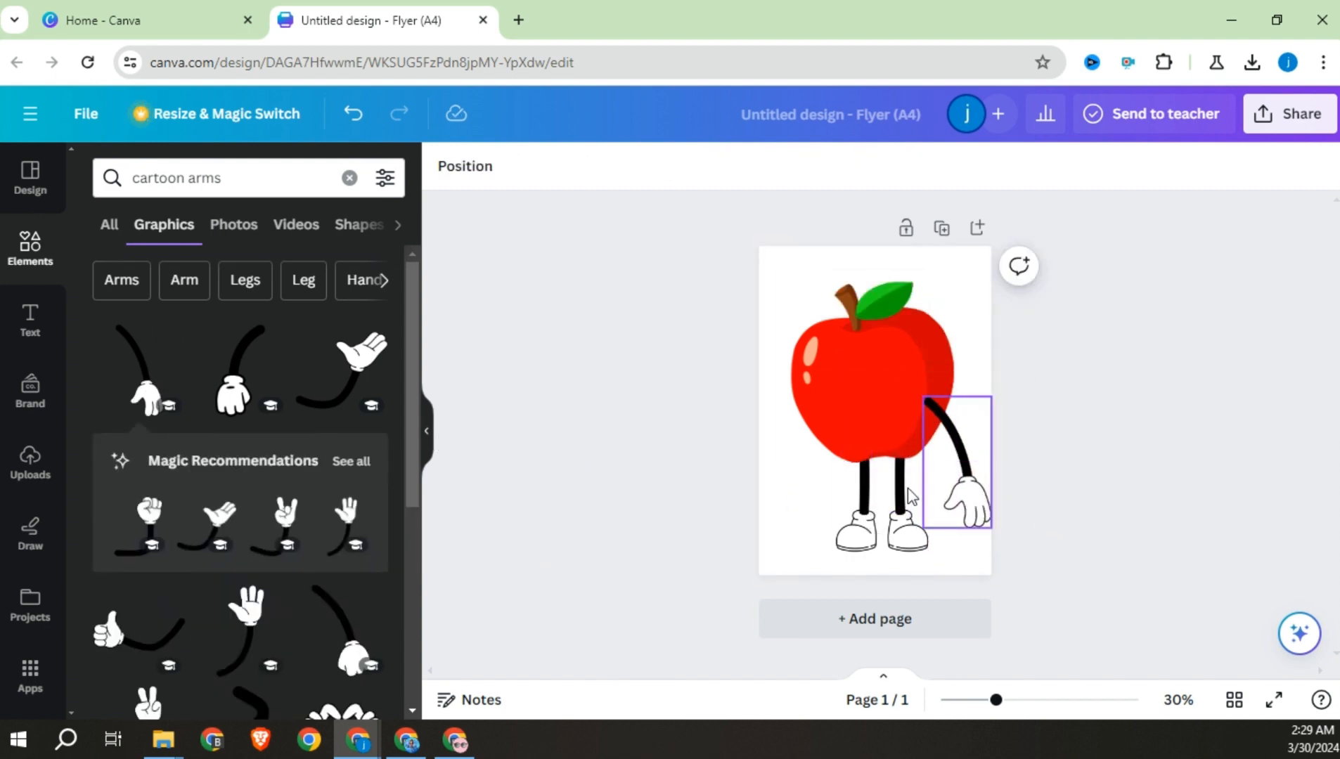
drag(953, 485, 941, 458)
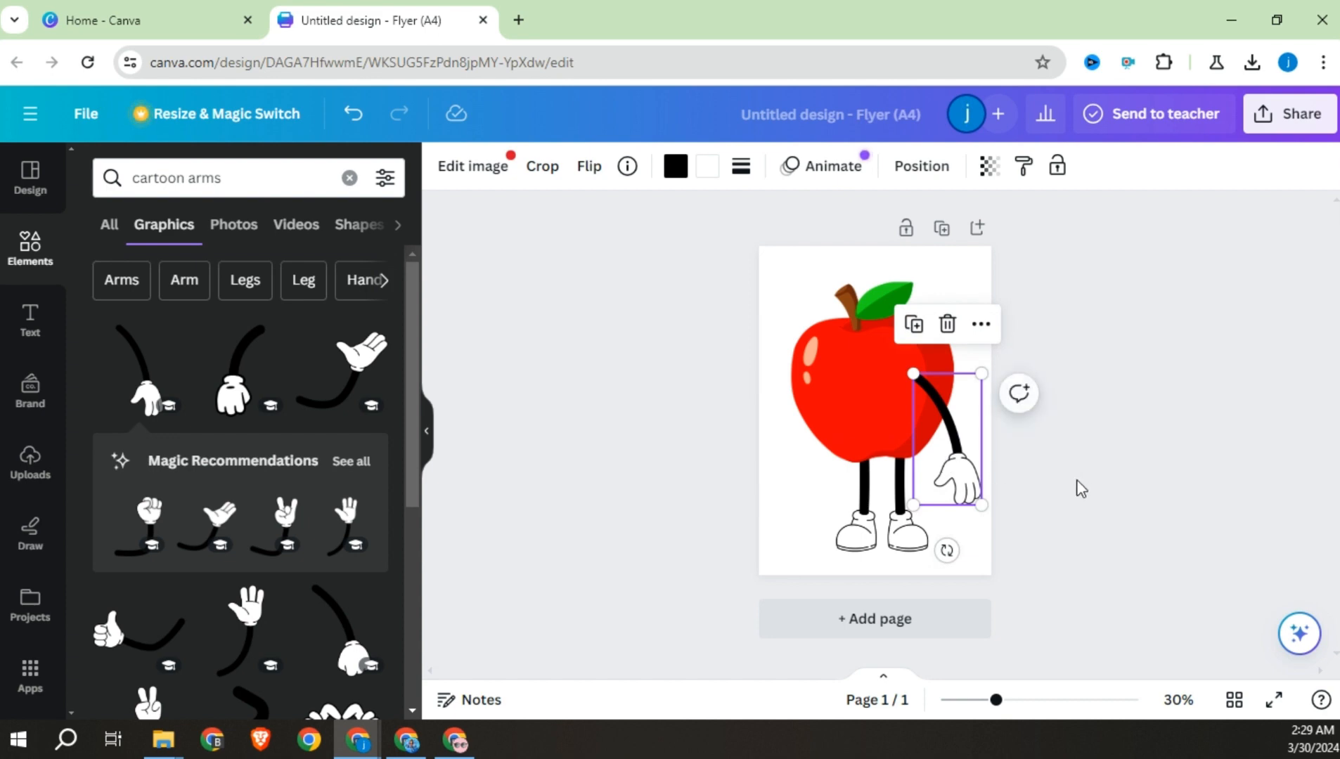
Duplicate the arm, flip the copy horizontally, and position it on the apple's left side to mirror the first arm
click(914, 325)
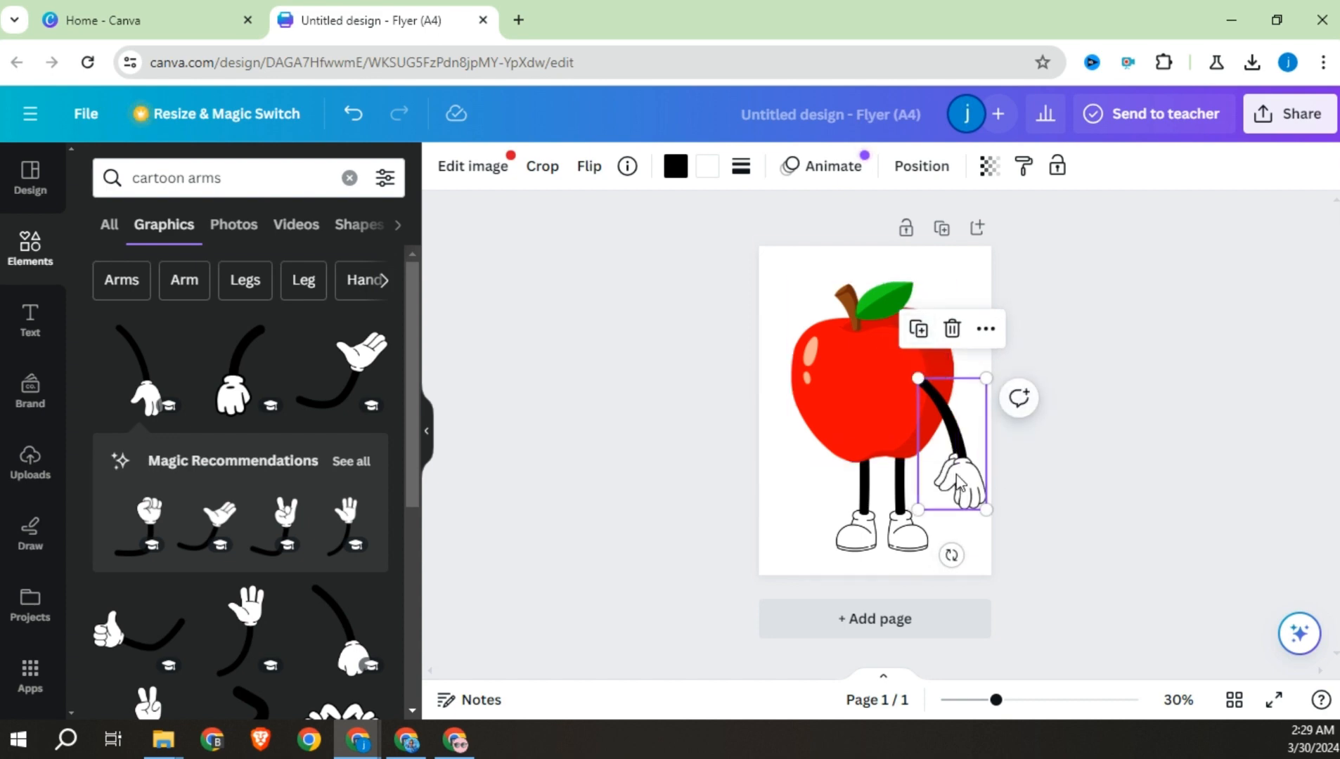
drag(953, 480, 828, 476)
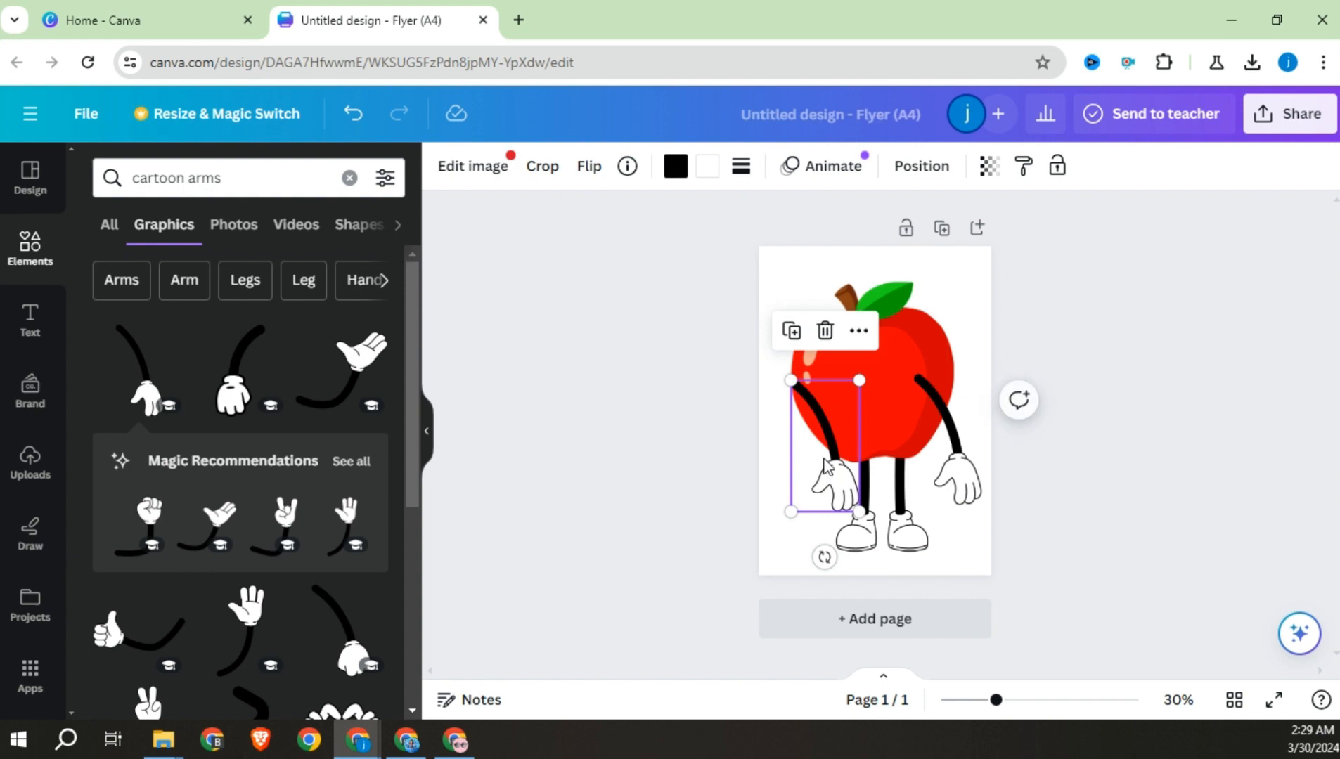
click(591, 175)
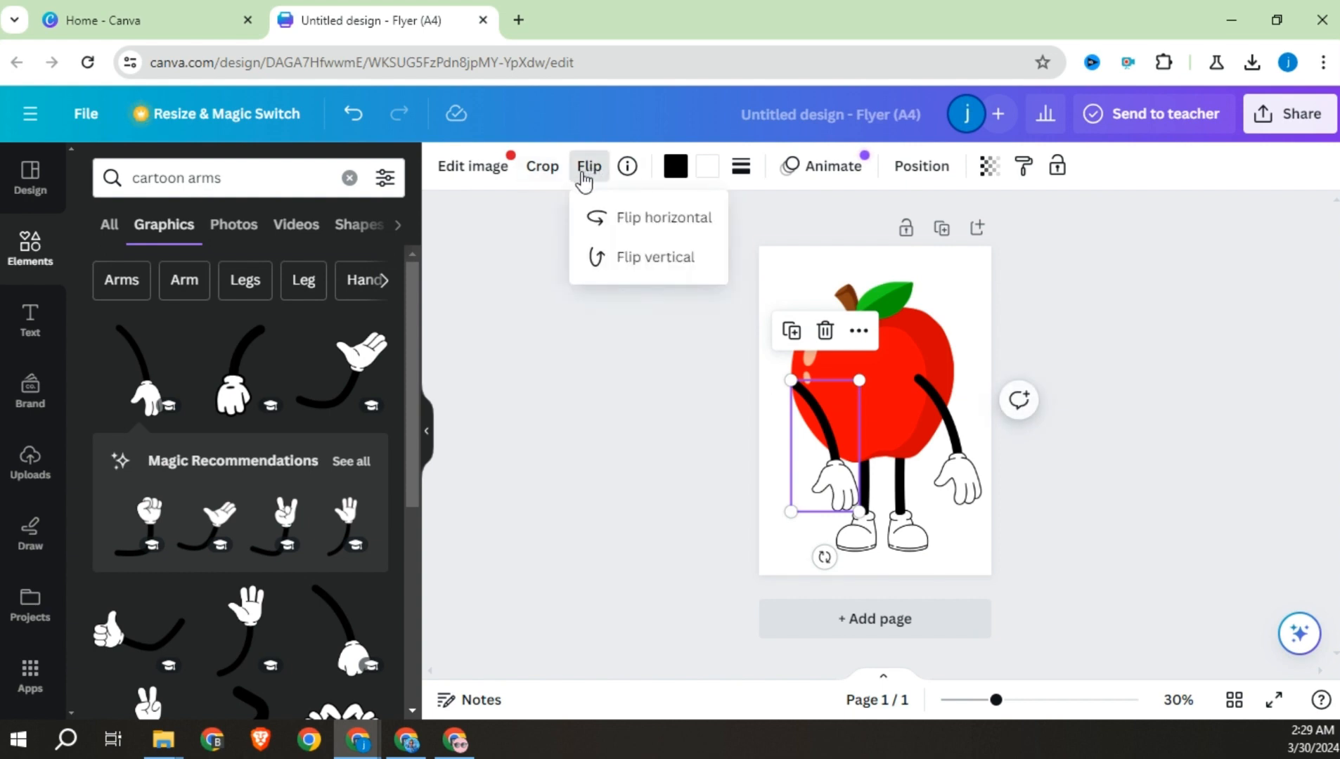
click(598, 216)
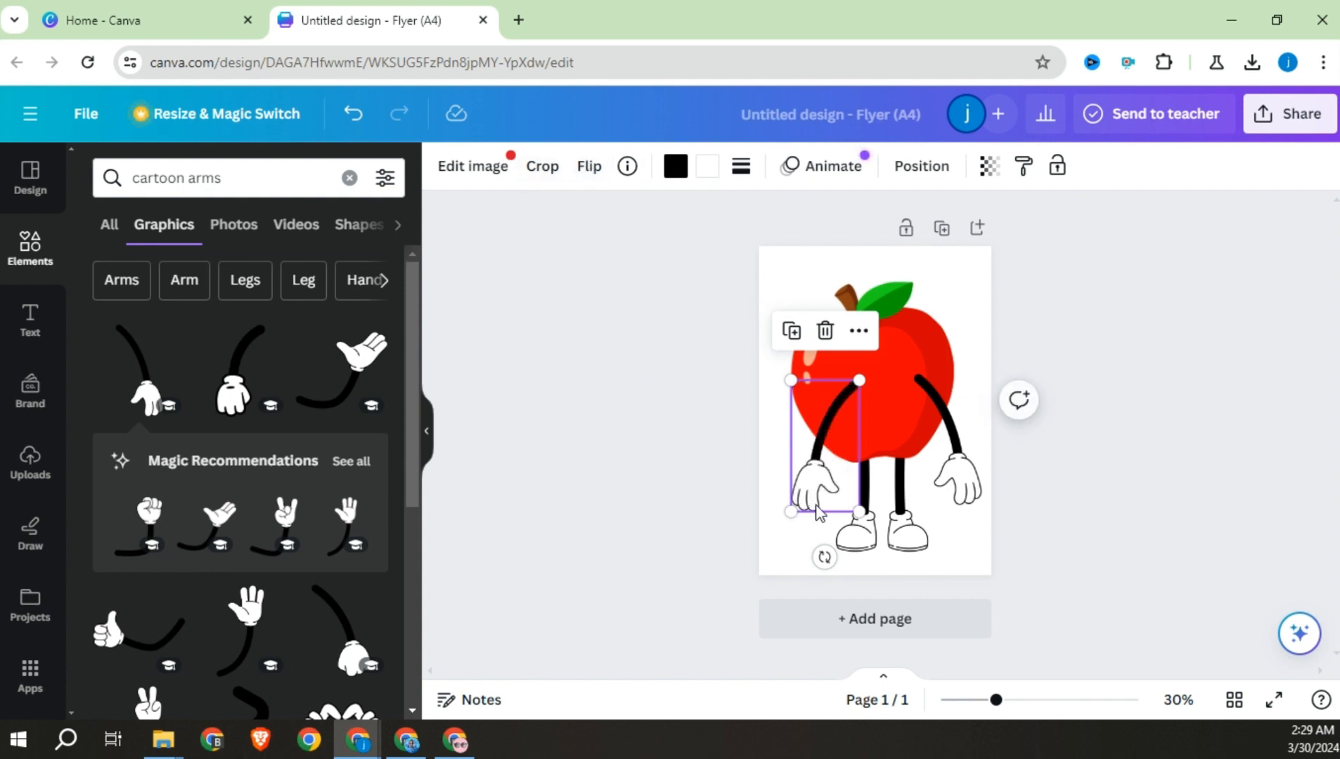
drag(821, 490, 799, 485)
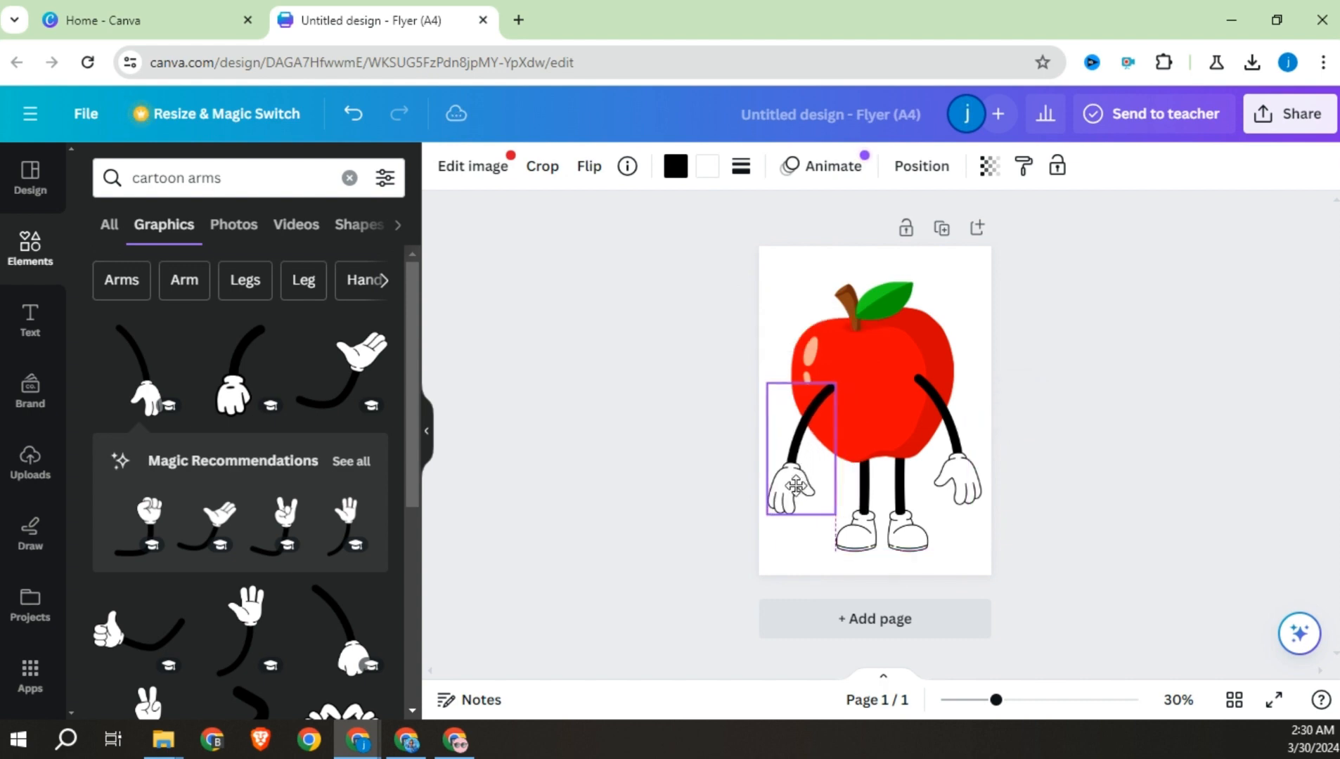
drag(795, 486, 794, 479)
click(642, 497)
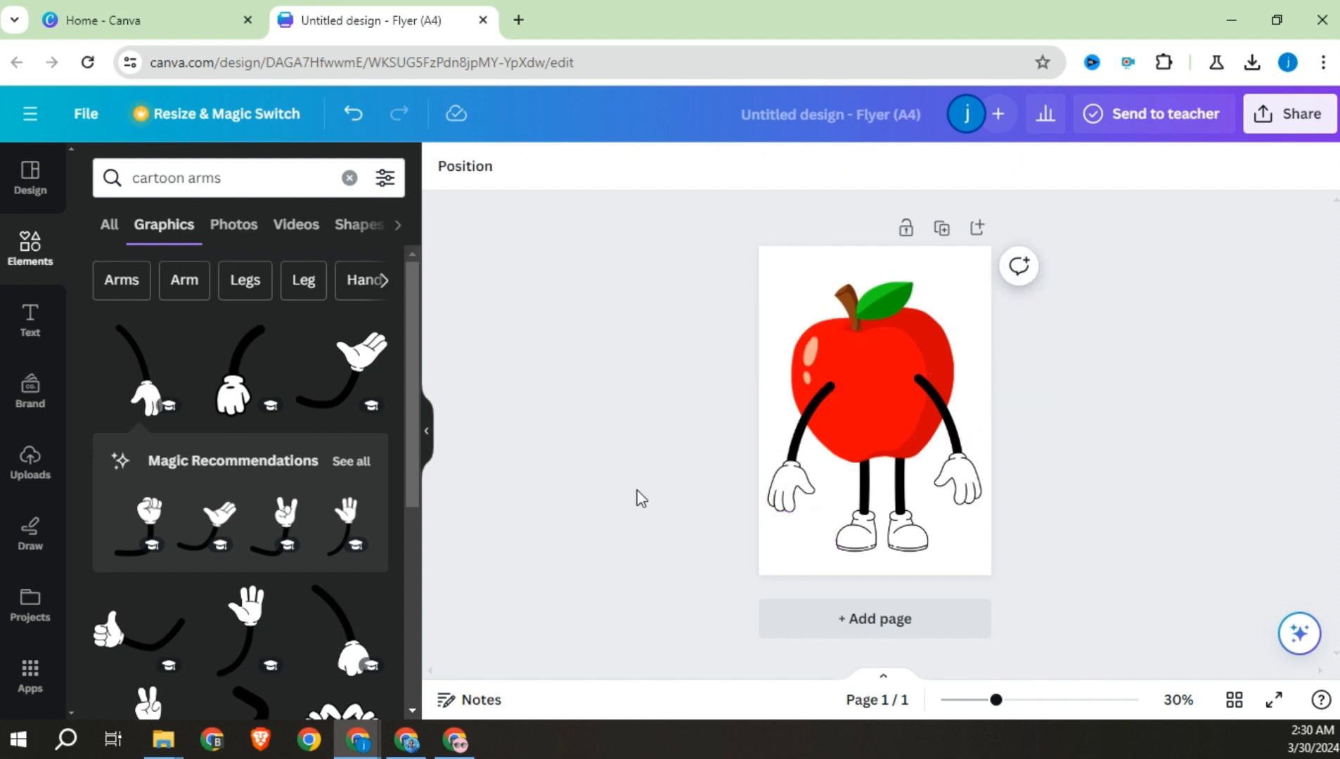
Send both arms backward so they sit behind the apple
click(817, 492)
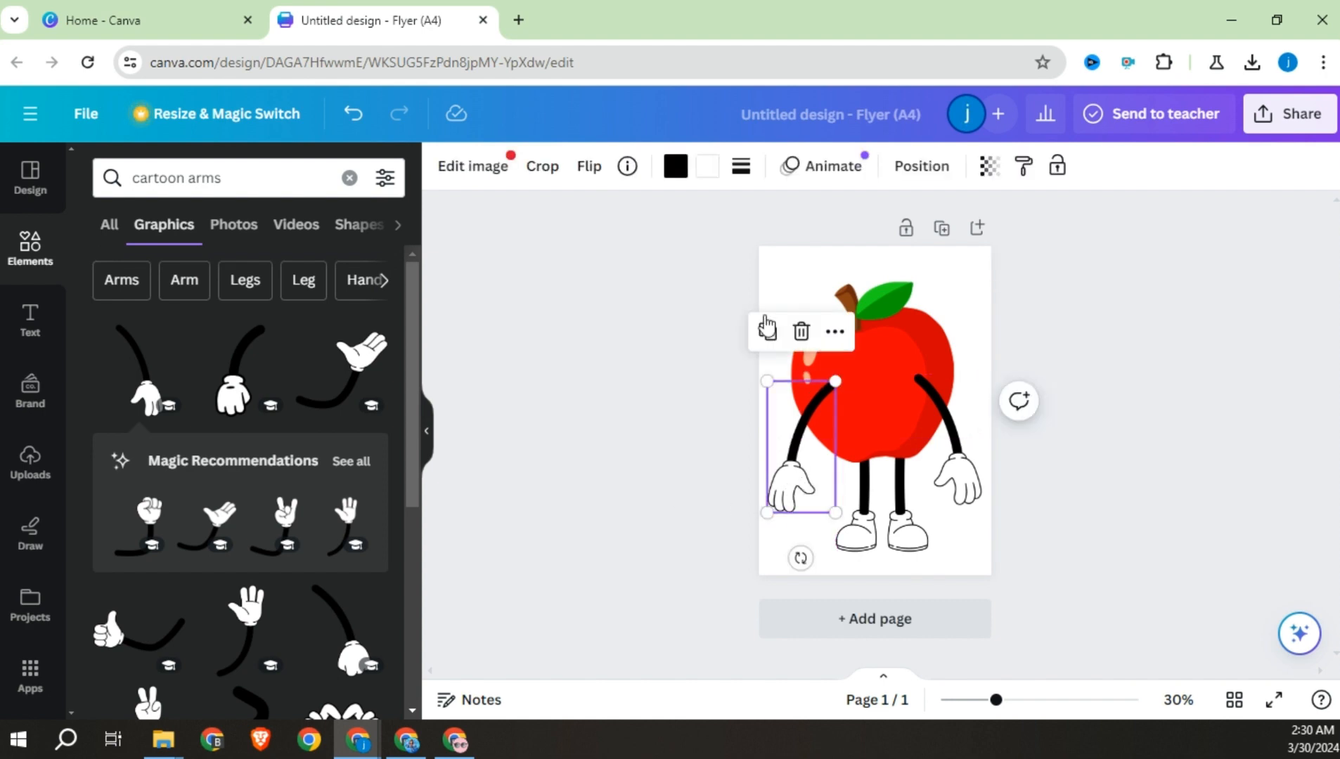
click(913, 169)
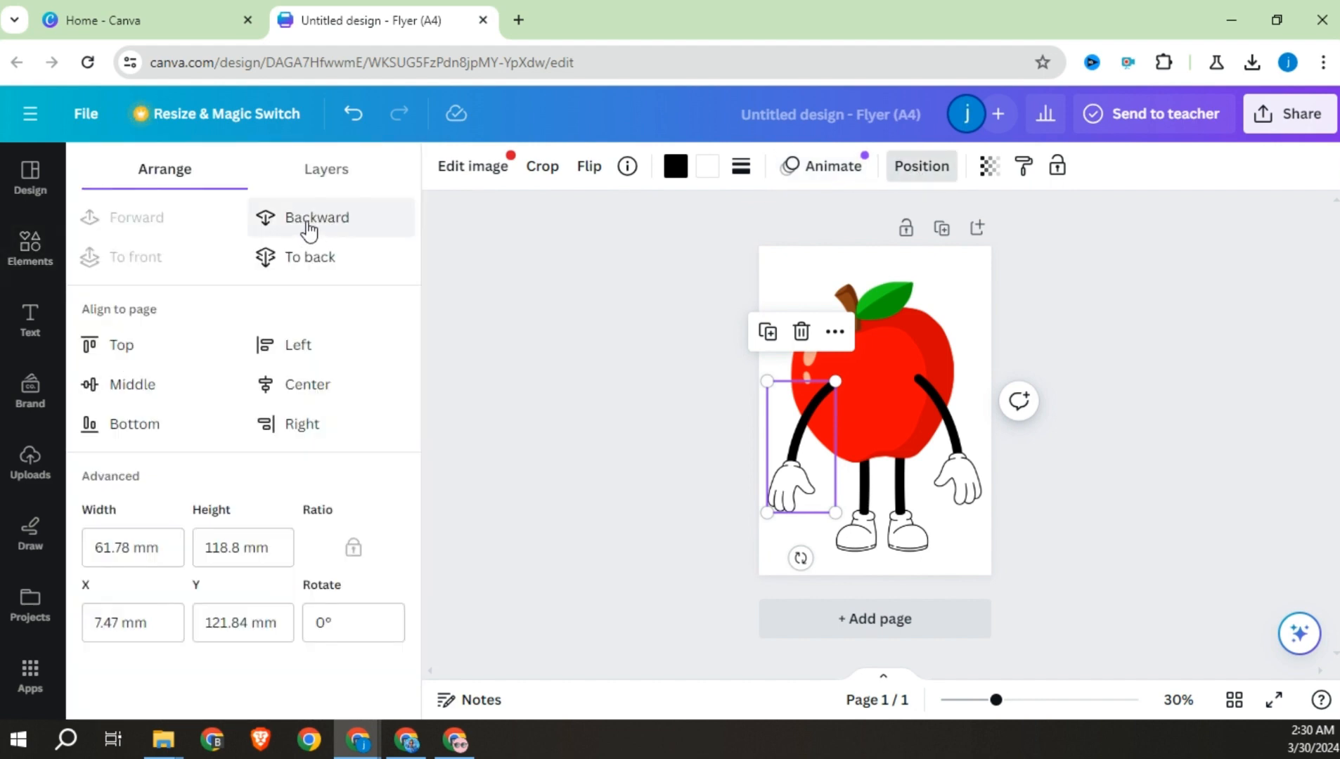
click(350, 222)
click(945, 433)
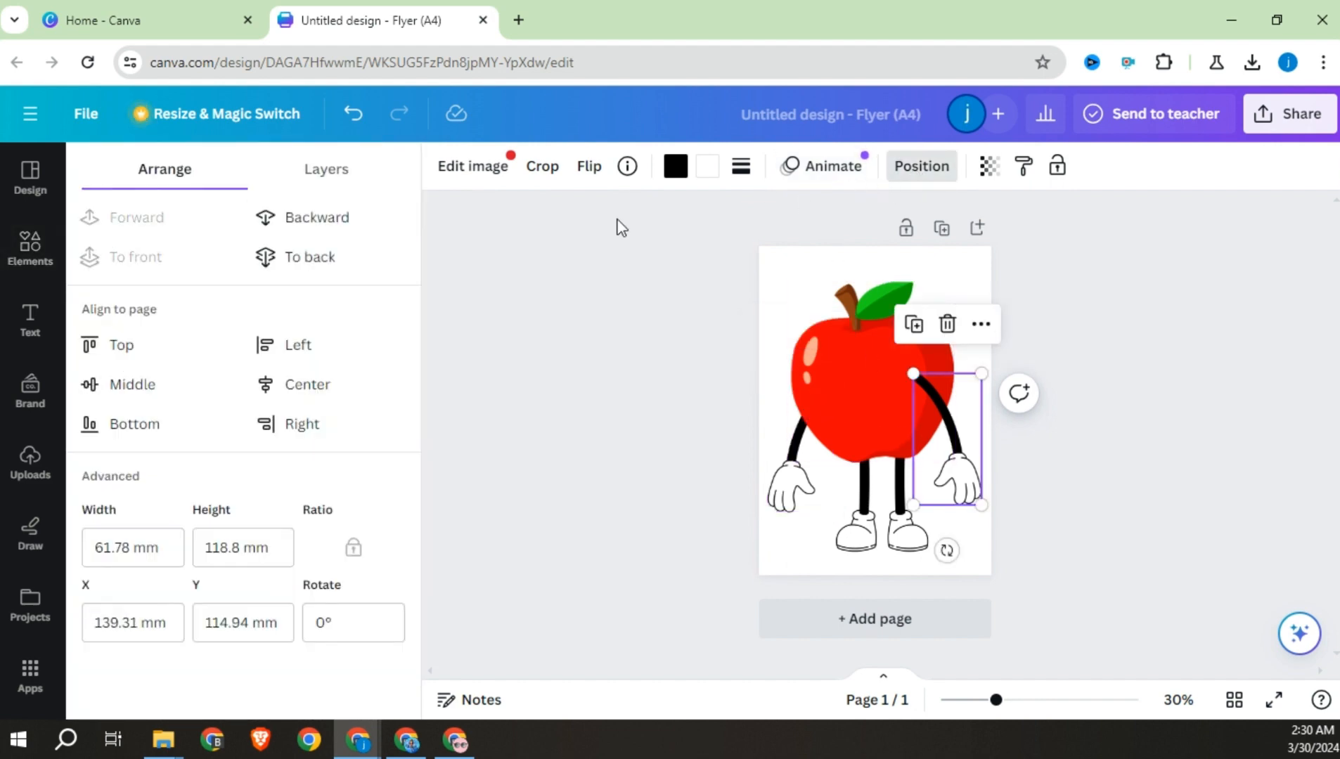
click(322, 220)
click(543, 417)
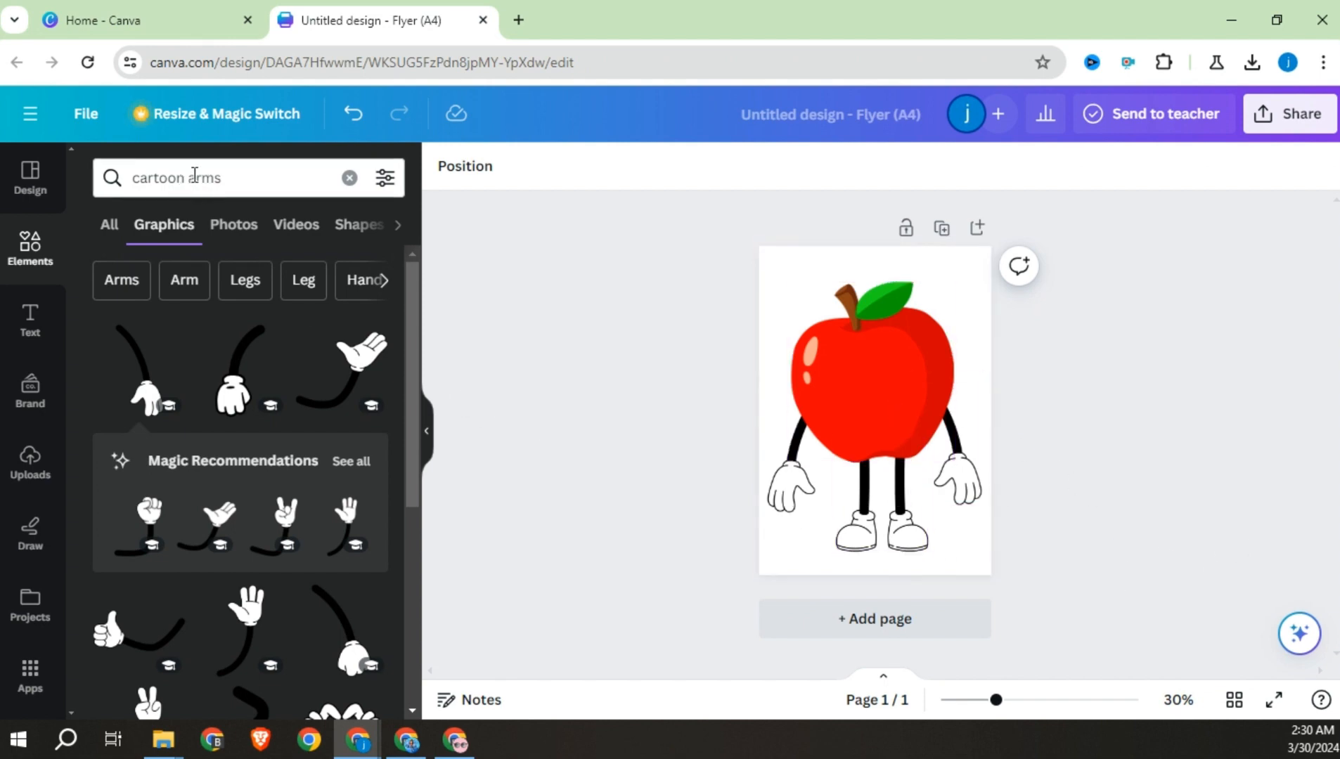
Search the graphics for "cartoon face" and place the face with round eyes and an open smiling mouth on the apple
click(222, 178)
drag(222, 178, 201, 181)
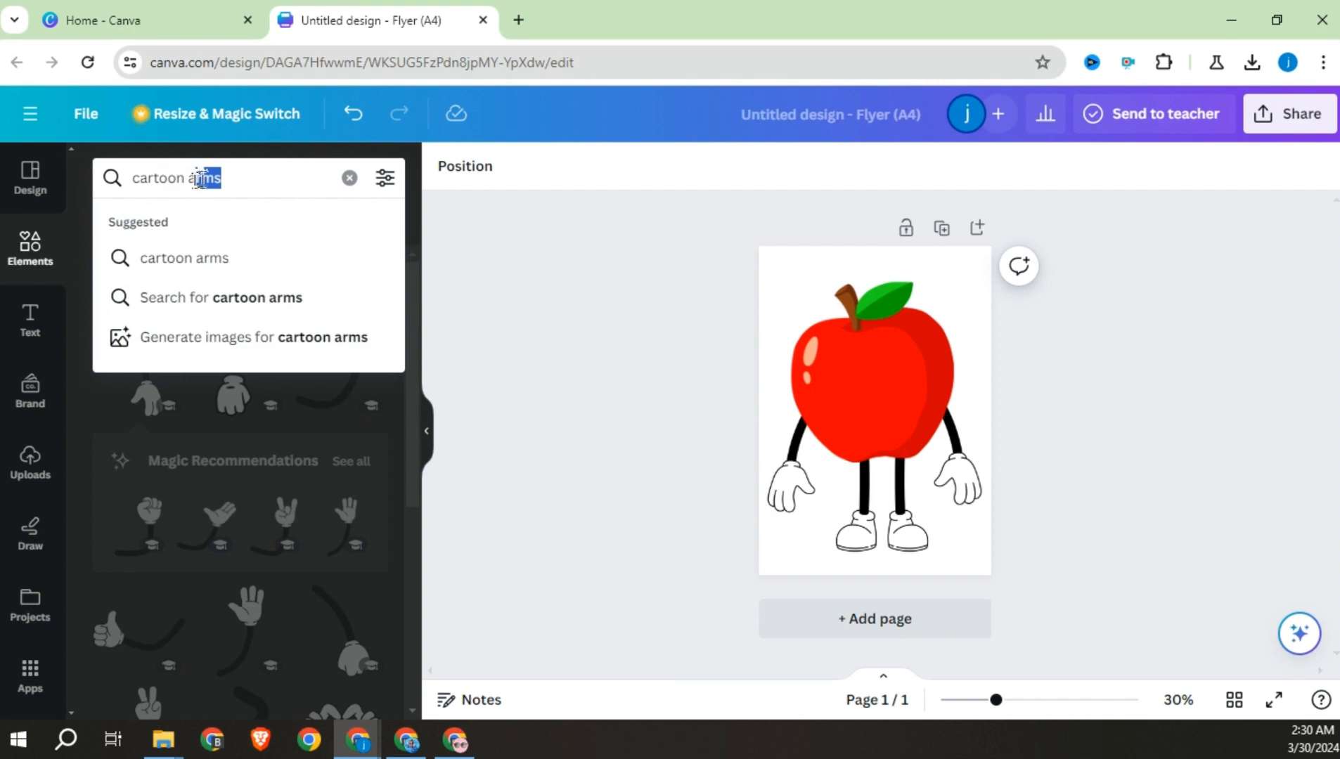
key(BackSpace)
key(BackSpace)
text(face)
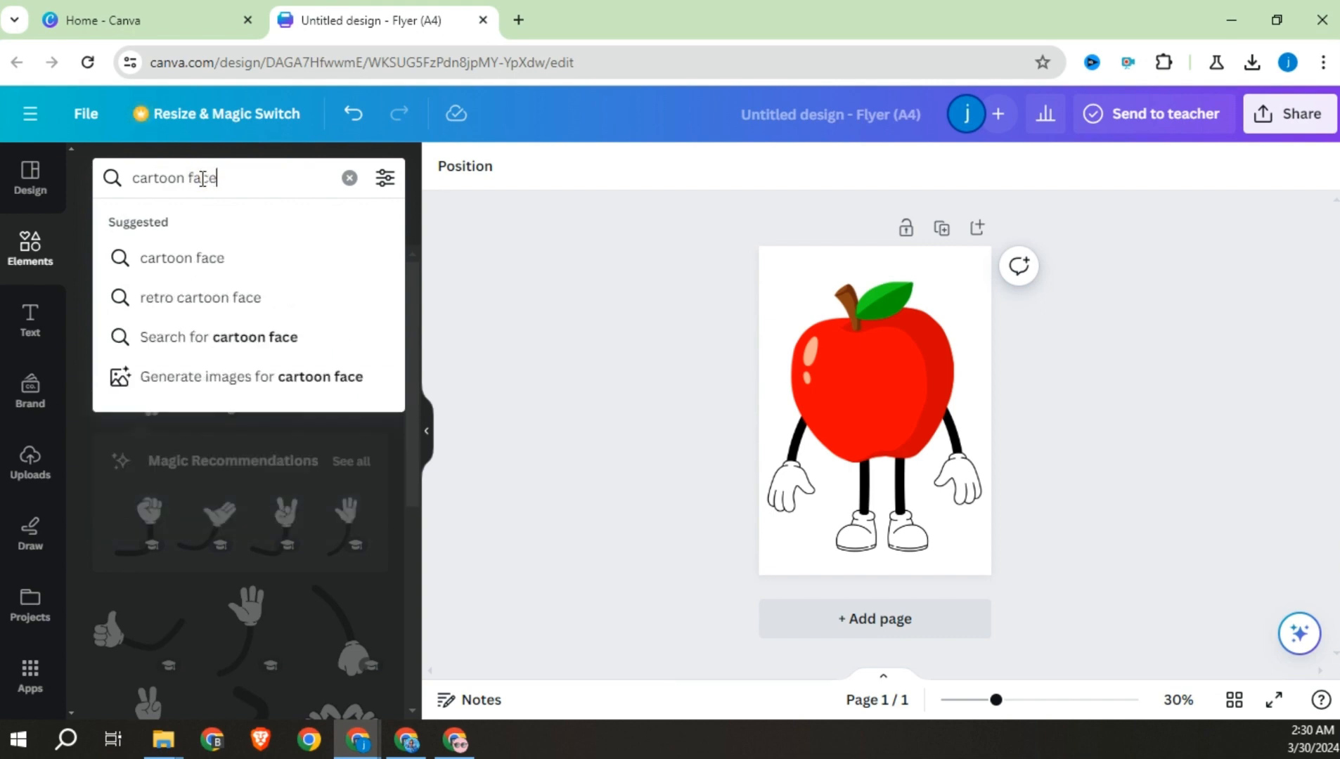
key(Return)
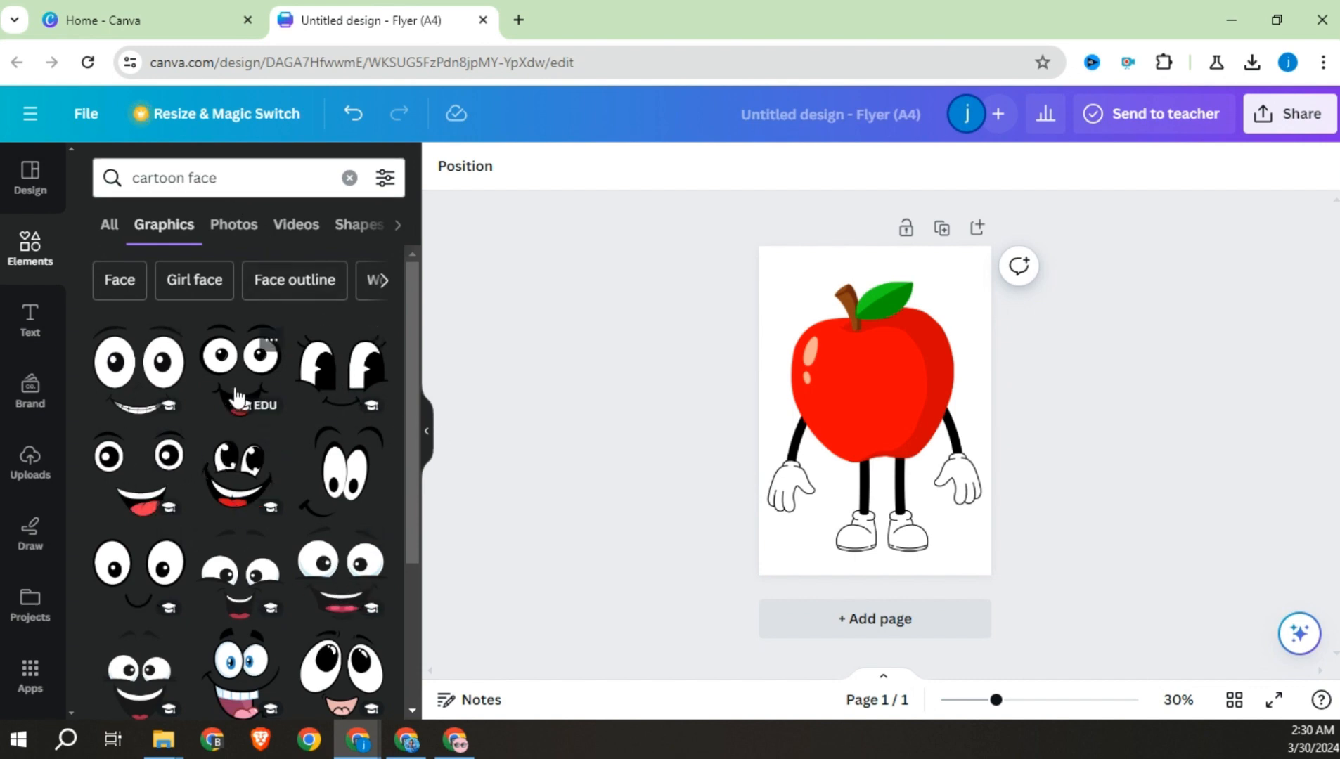
click(237, 398)
drag(861, 421, 882, 384)
click(1116, 432)
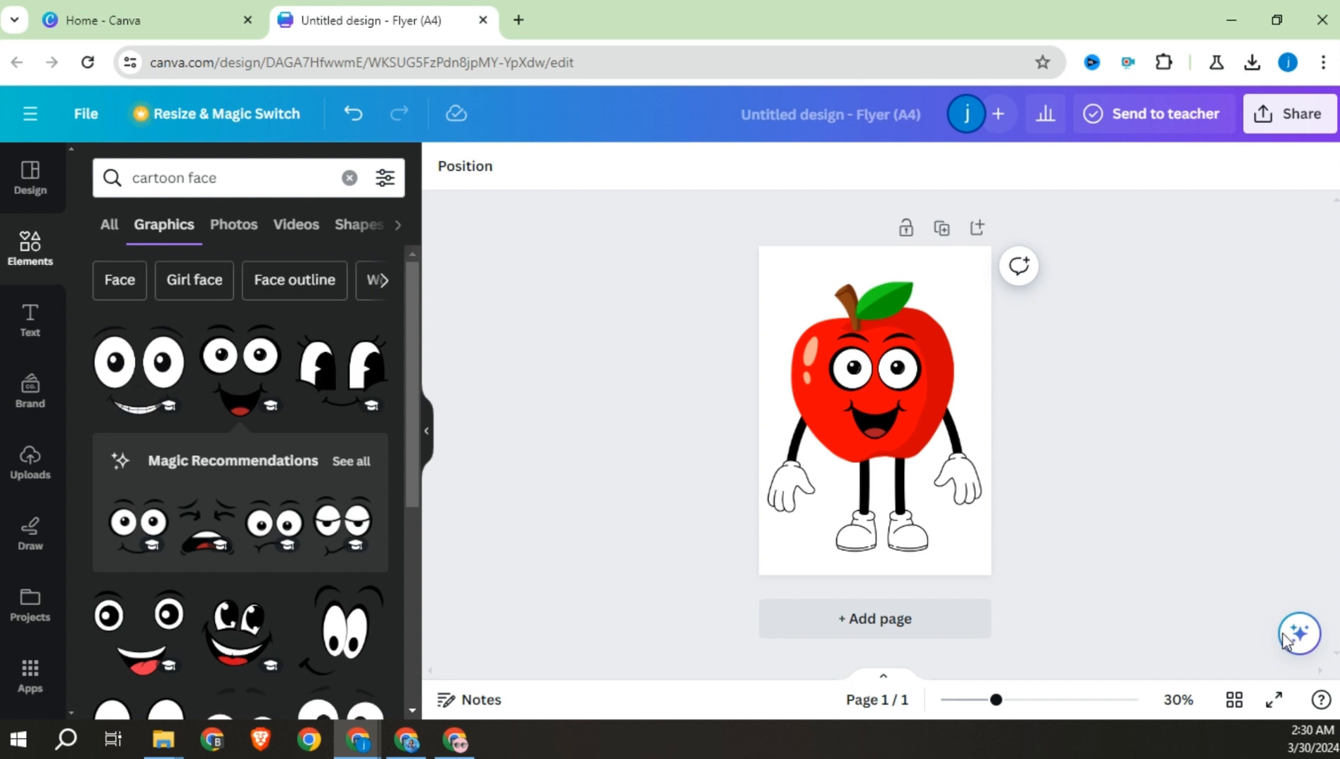
Recolour both white gloves and the white shoes of the apple character to the default red #FF3131
click(785, 499)
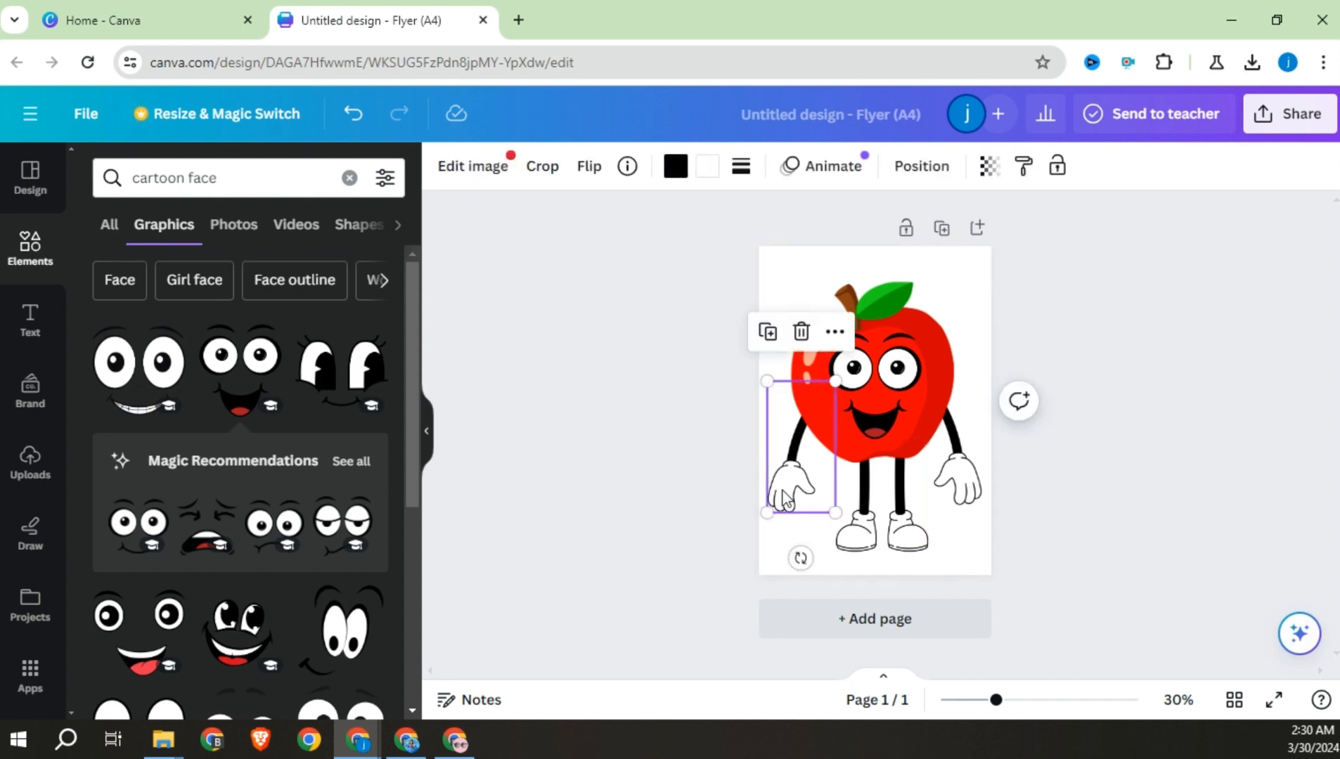
click(709, 169)
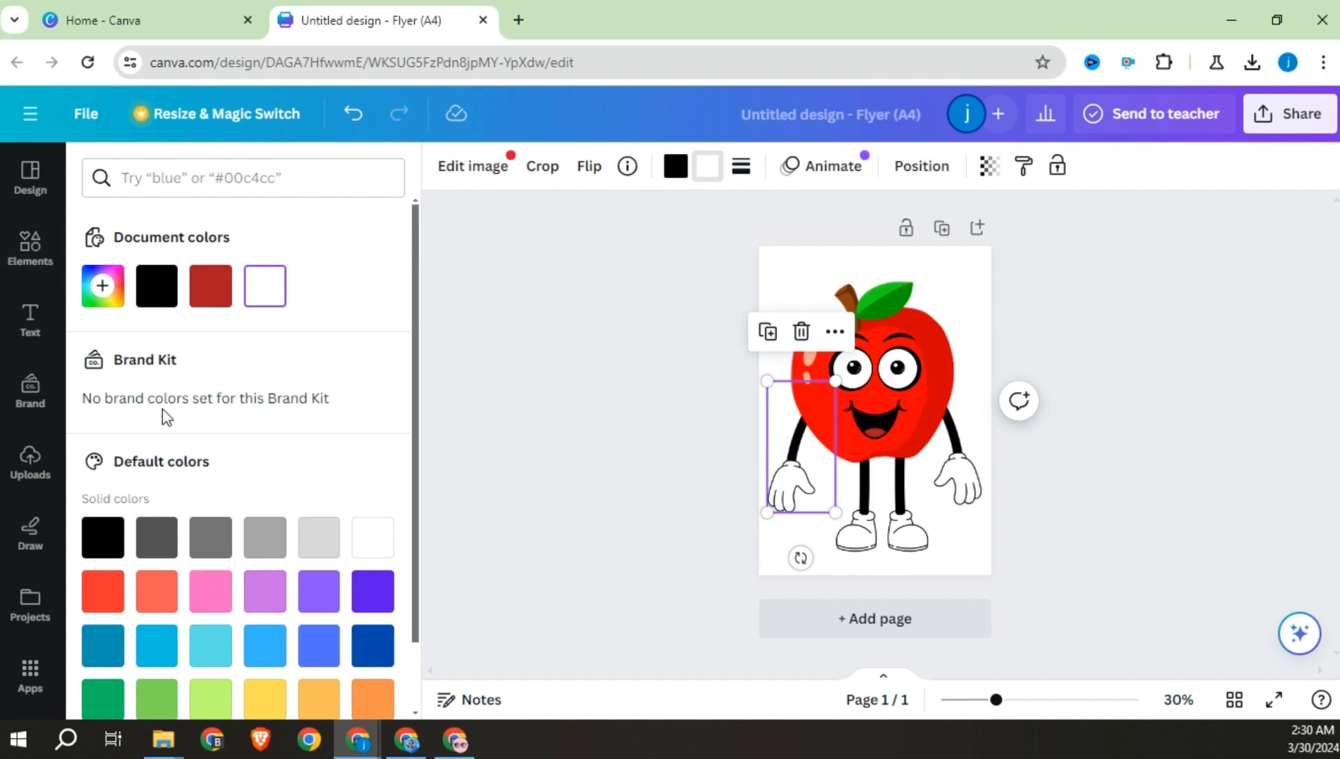
click(106, 593)
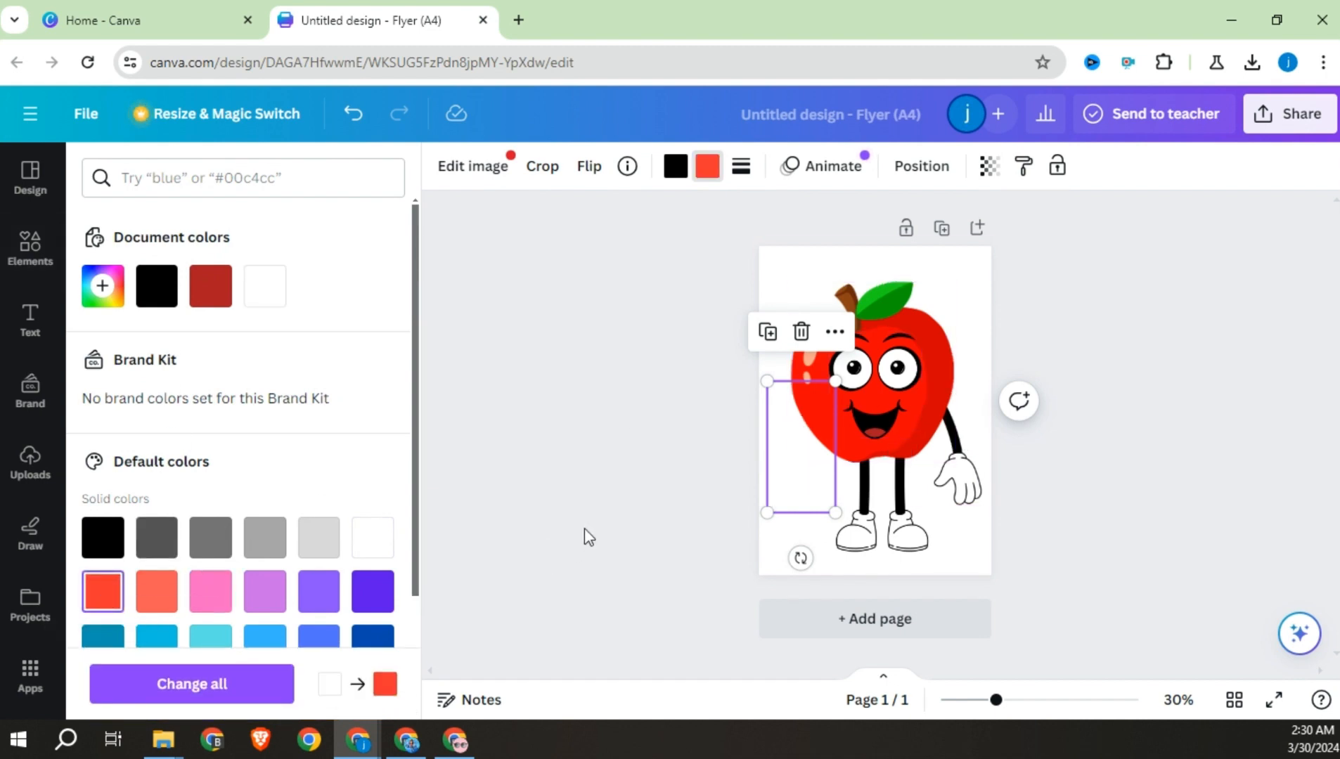
click(954, 485)
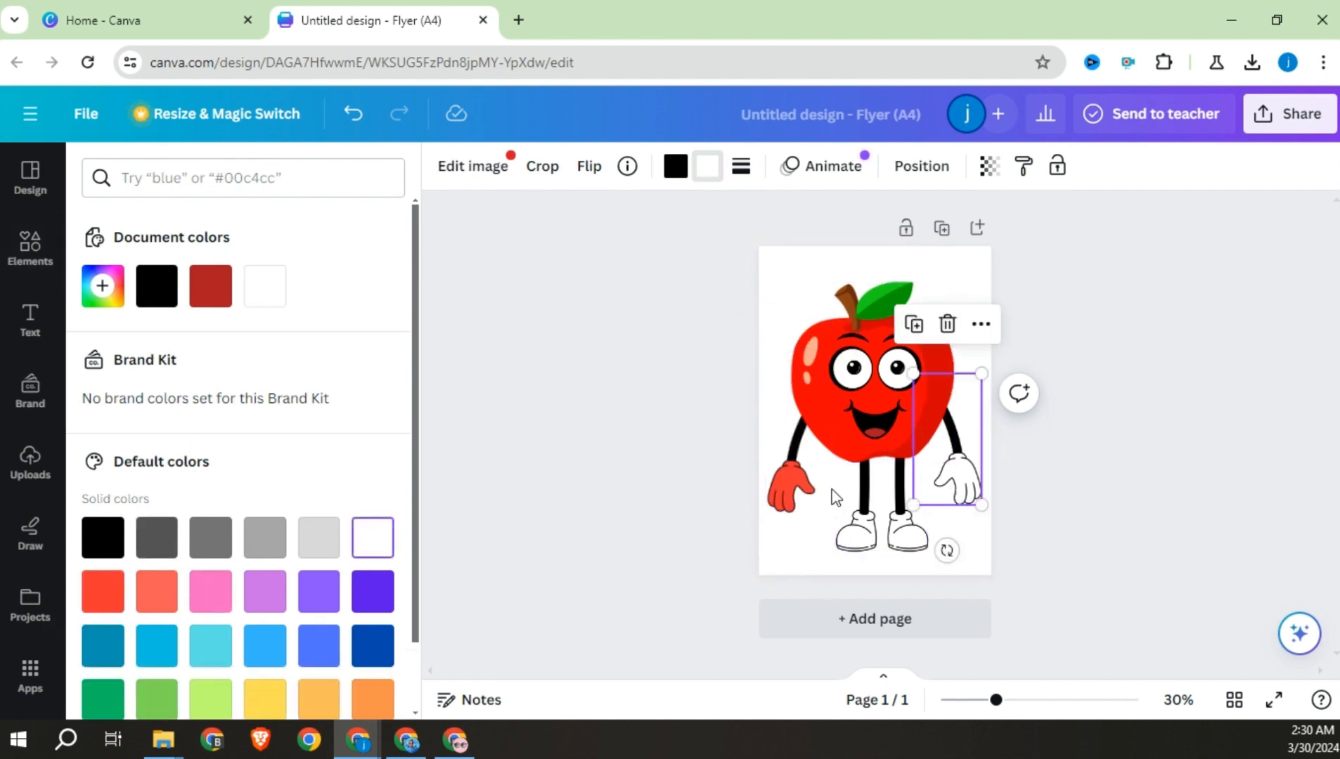
click(109, 595)
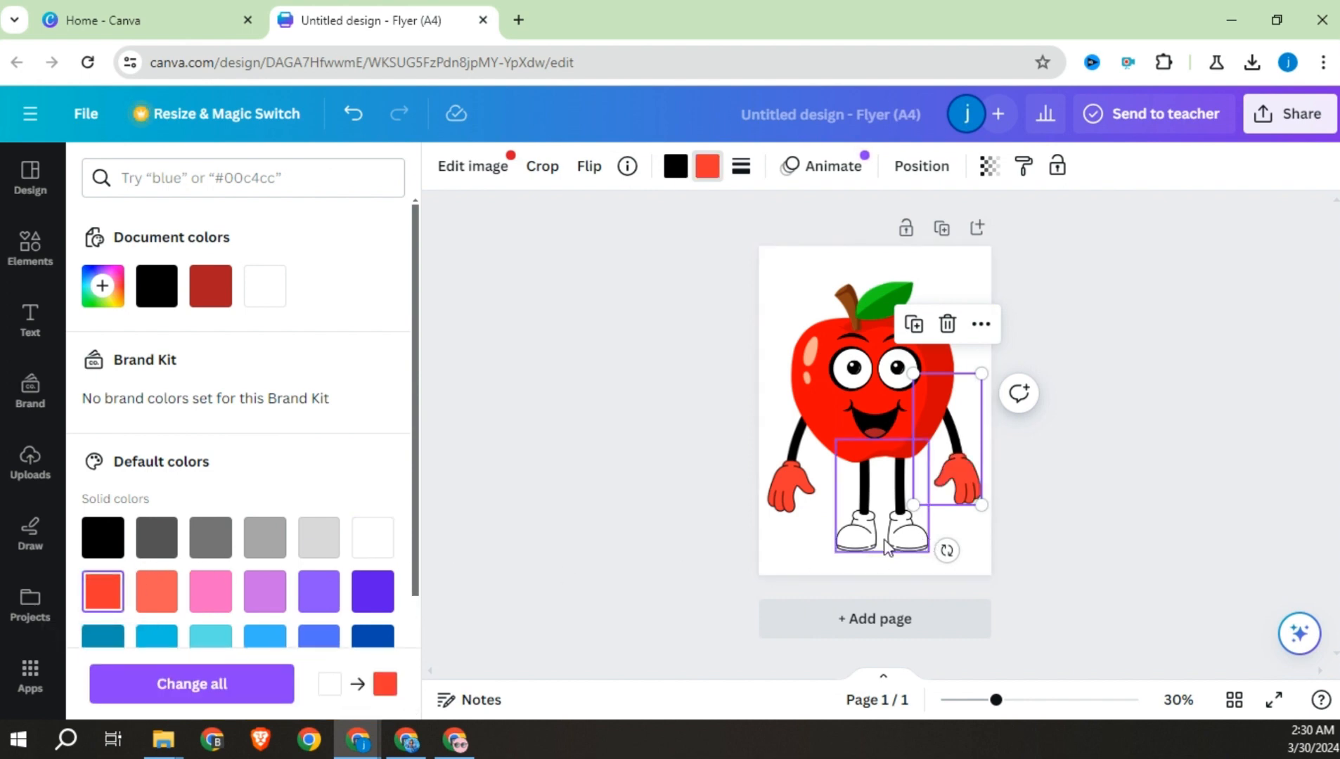
click(886, 547)
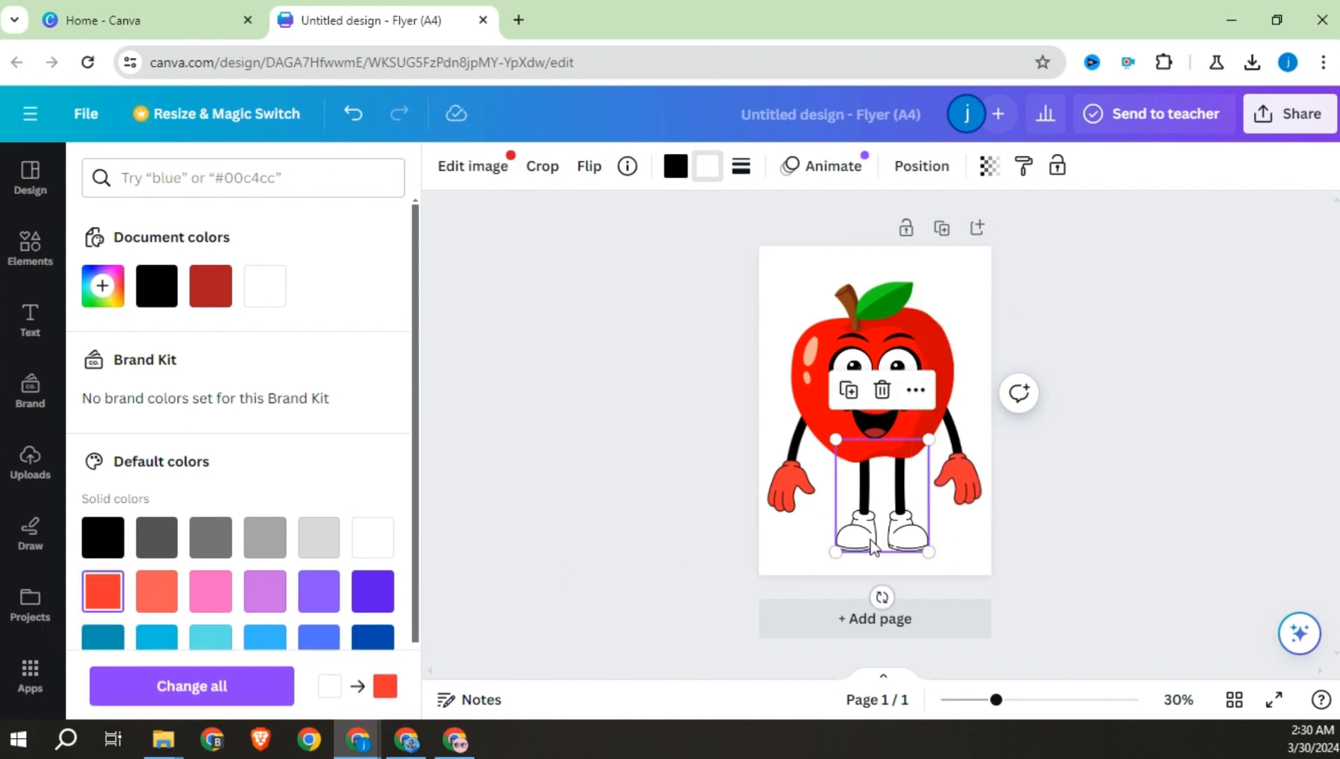
click(110, 593)
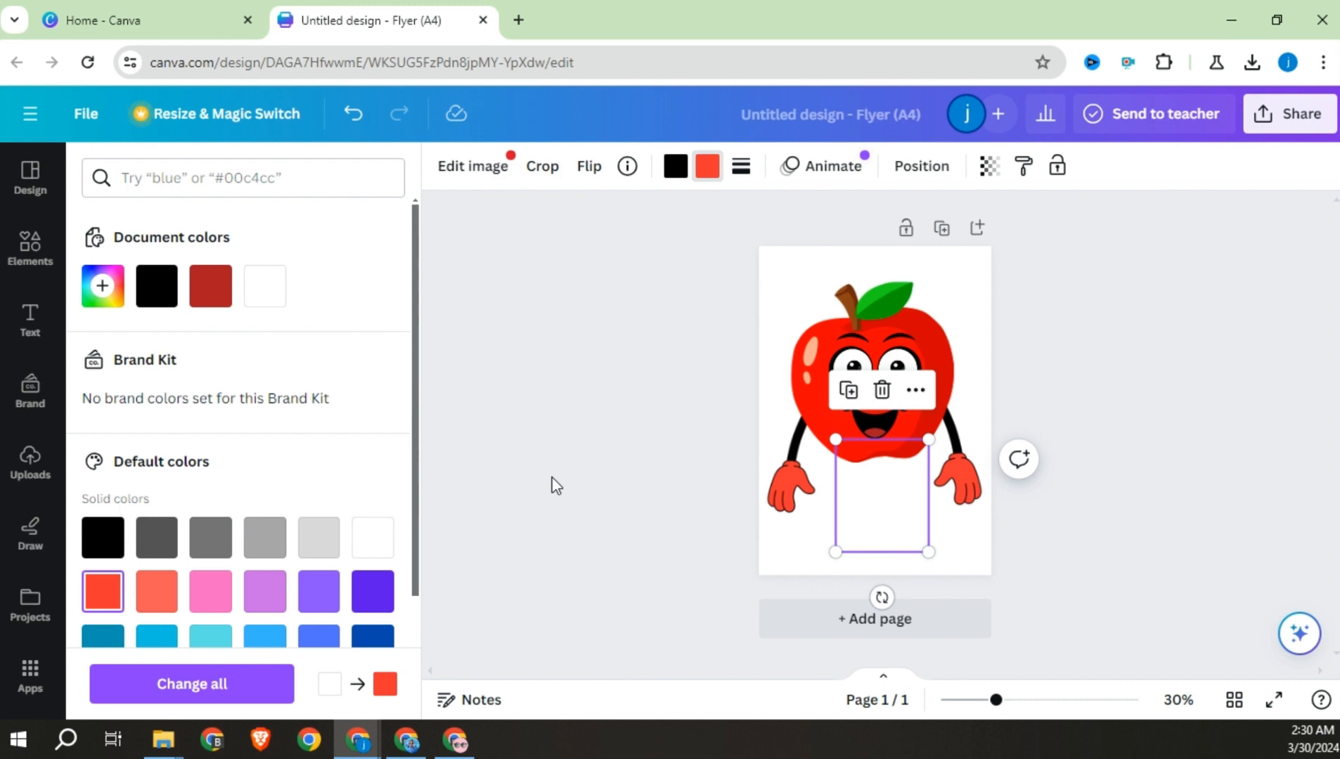
click(574, 481)
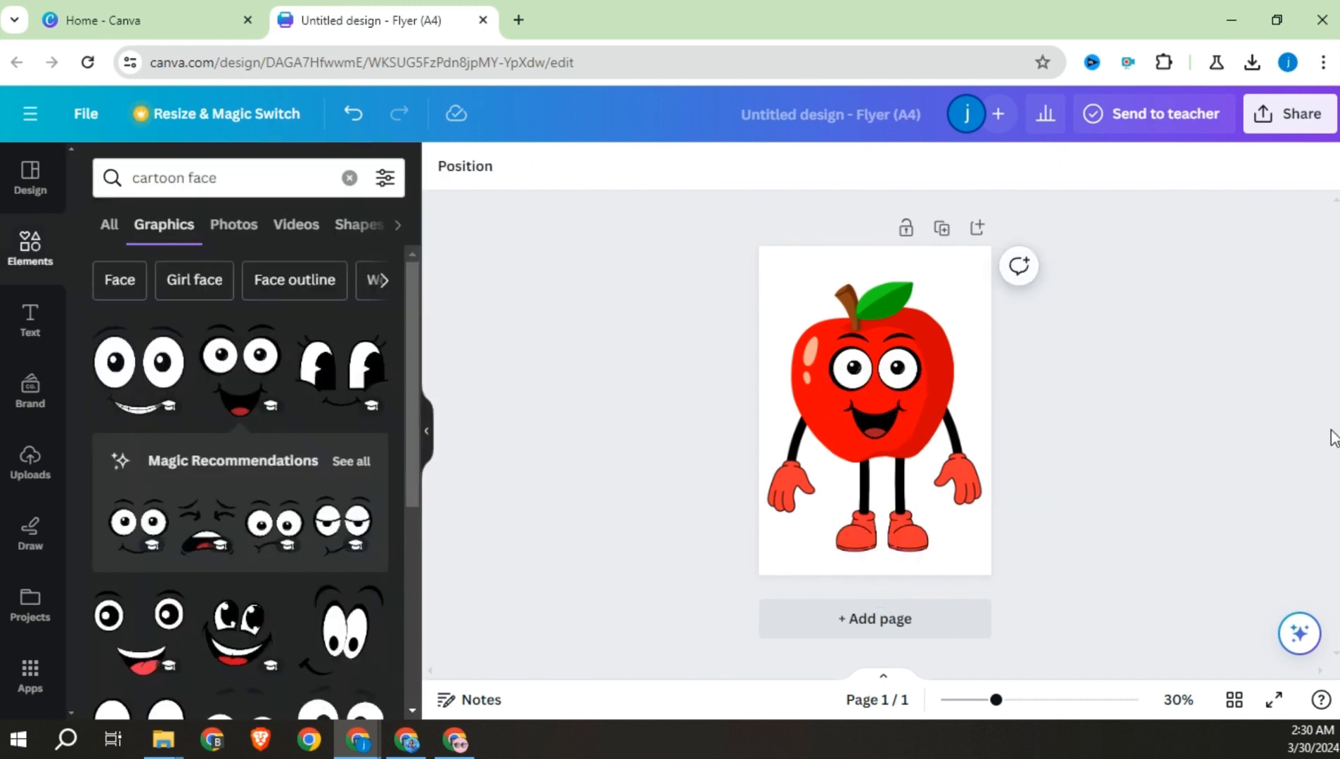
Download the finished apple character as a PNG at size 1
click(1302, 125)
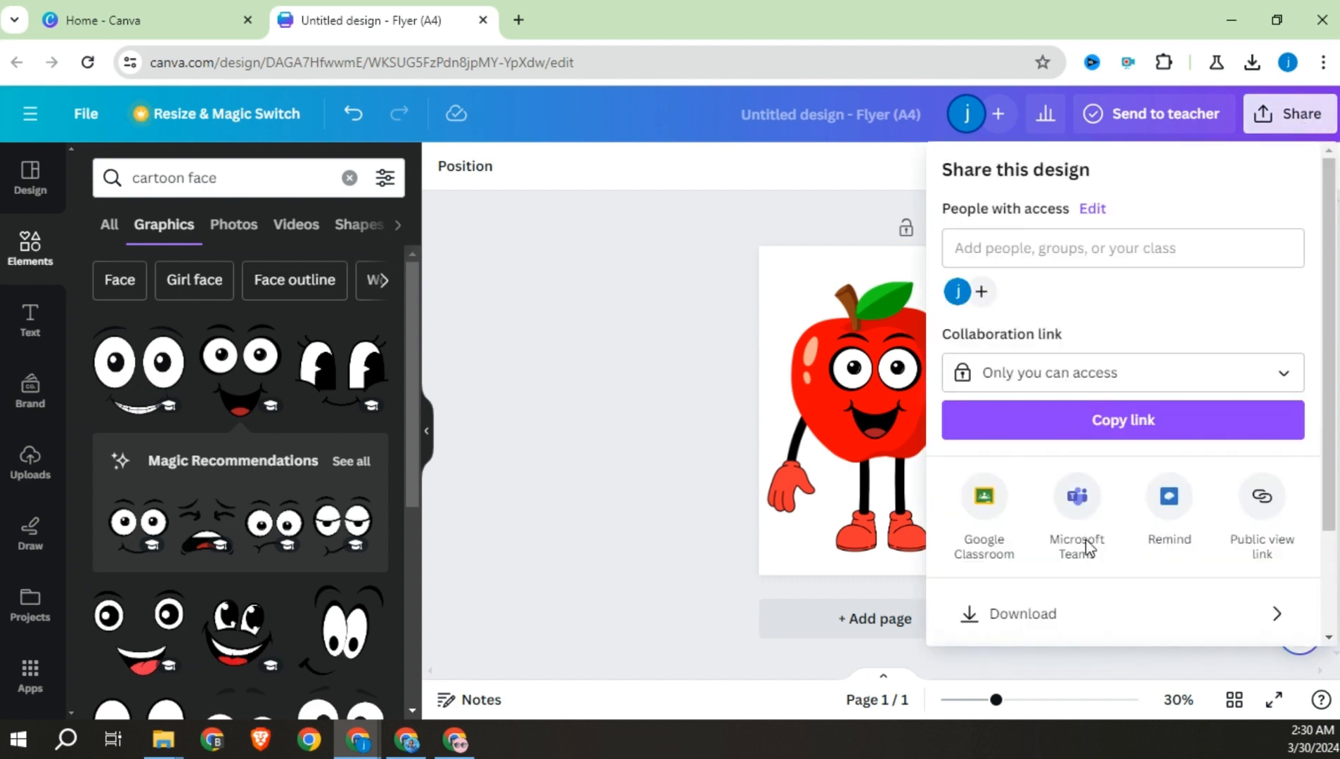
scroll(1086, 547, down, 2)
click(1053, 488)
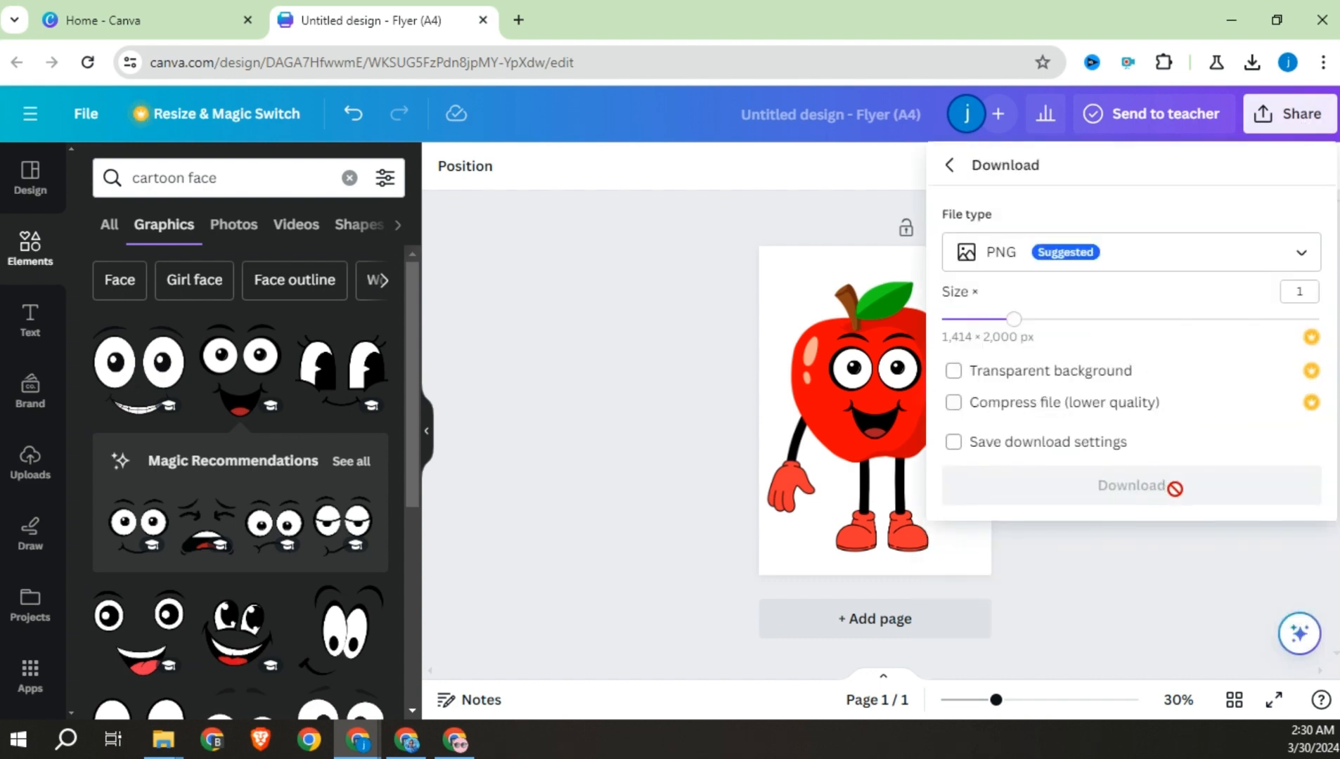
click(1176, 490)
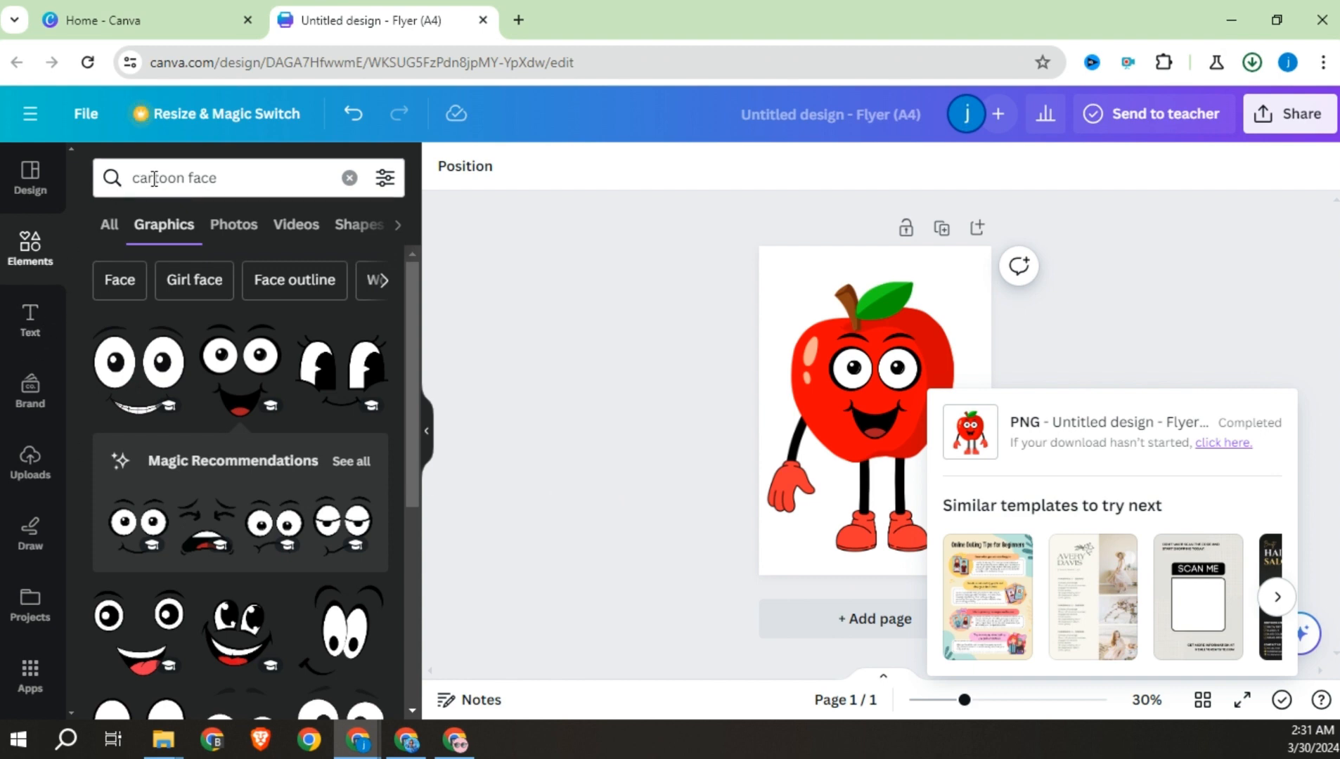
Search the graphics for "mango", add the slanted yellow mango with a green leaf, and delete the apple it replaces
click(44, 255)
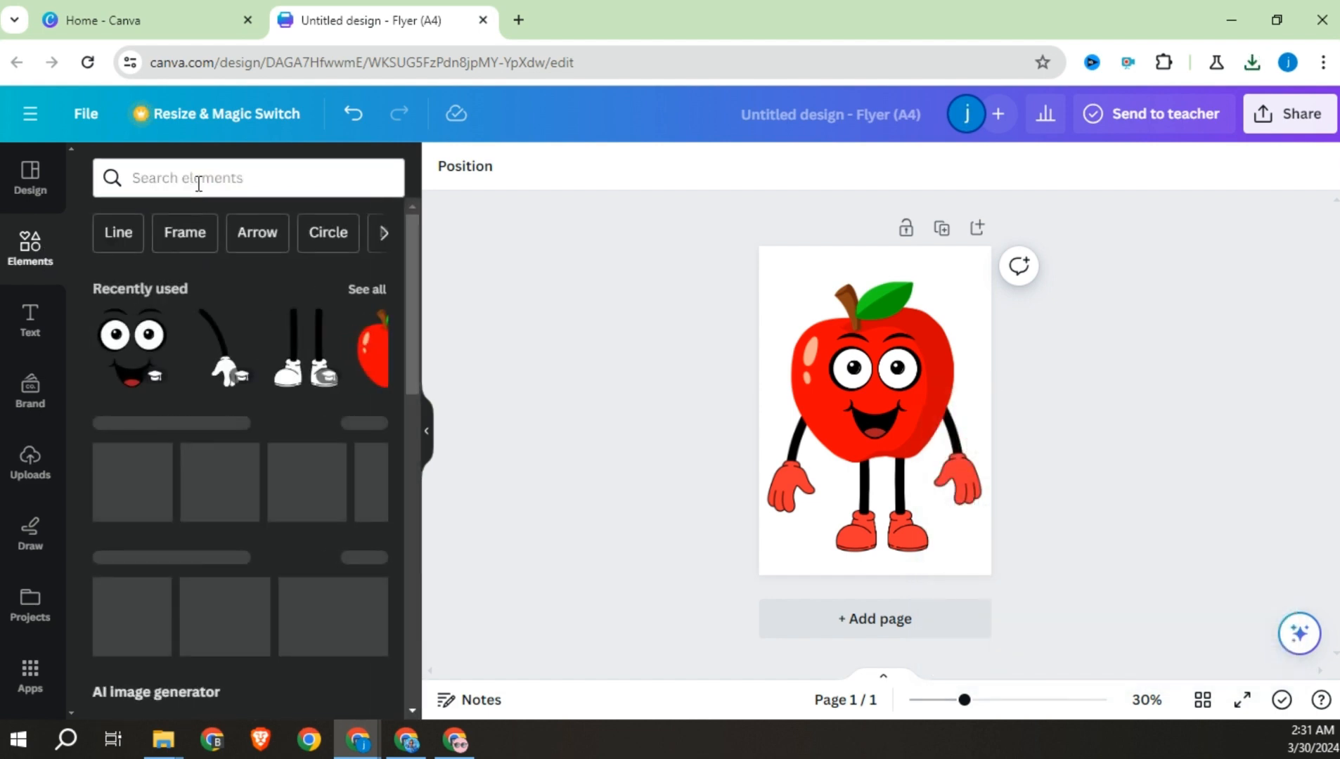
text(mango)
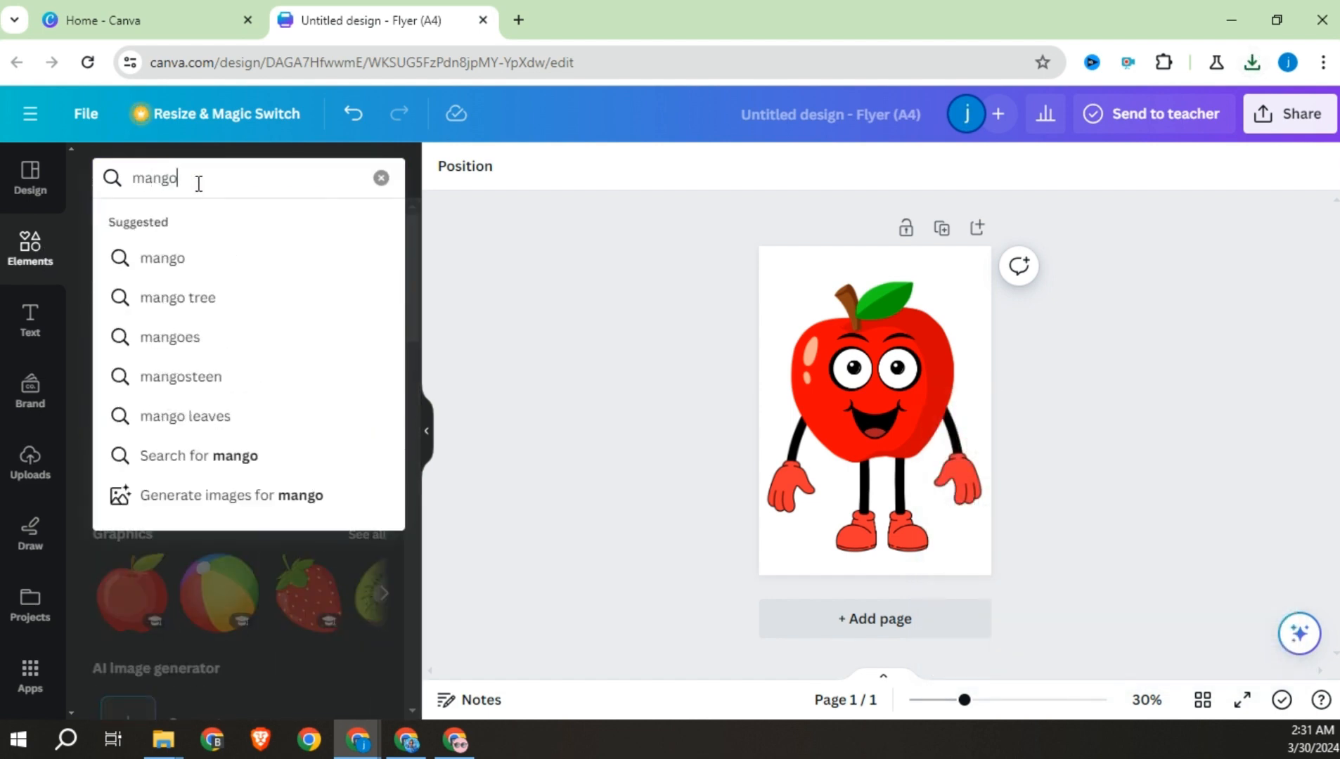
key(Return)
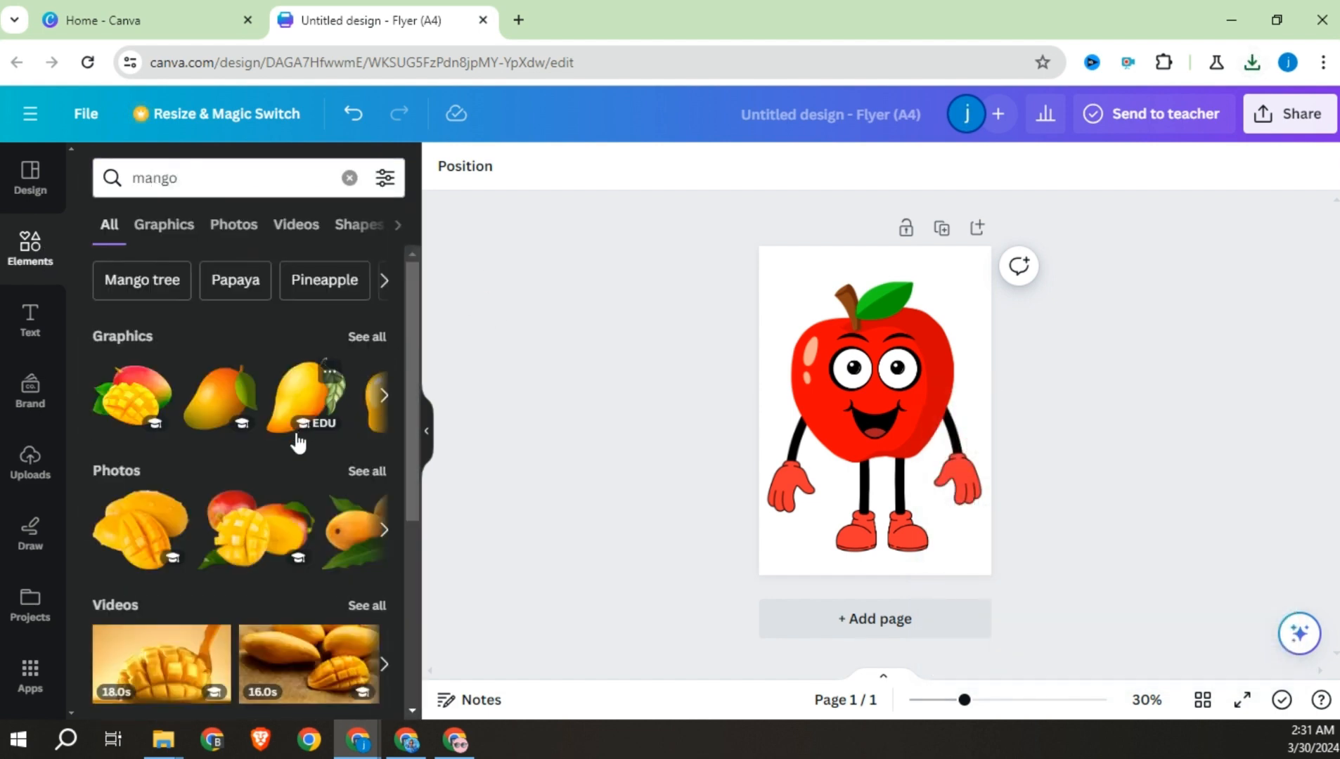
click(164, 226)
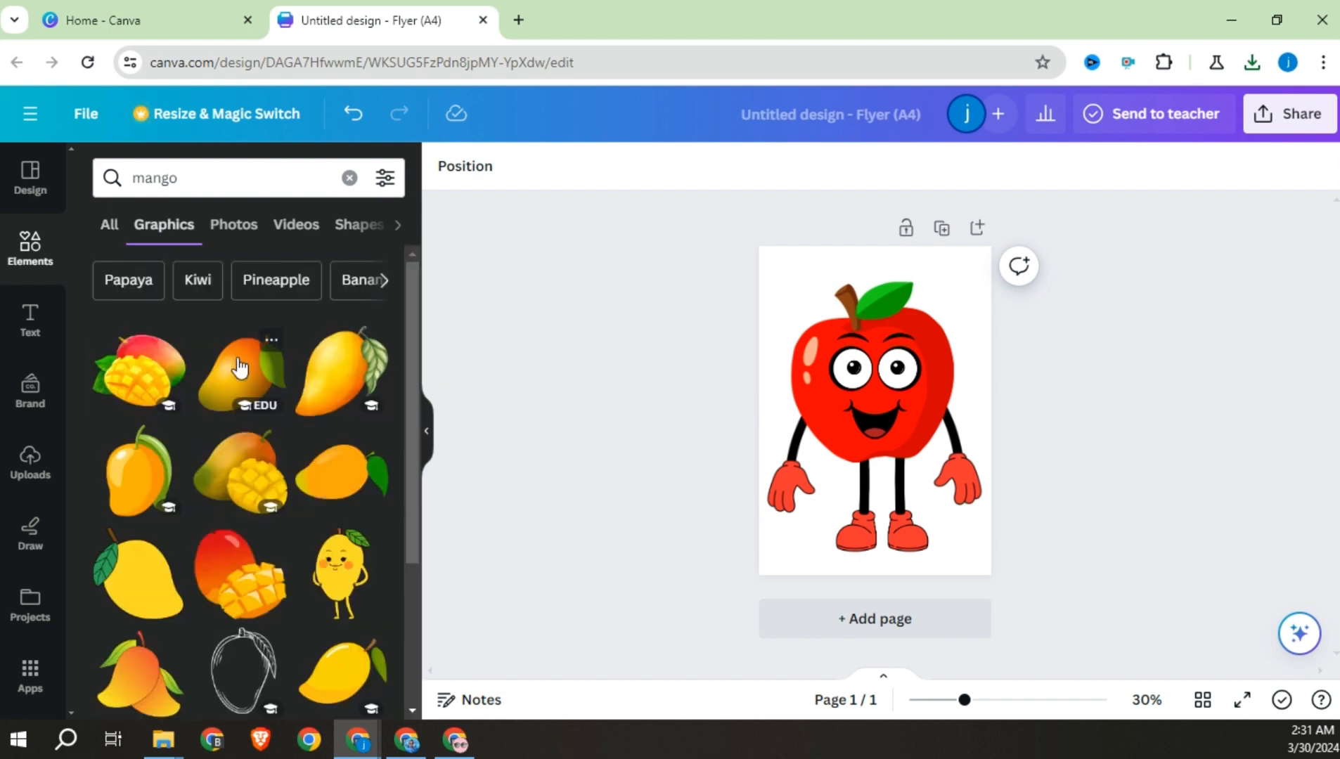
scroll(239, 366, down, 4)
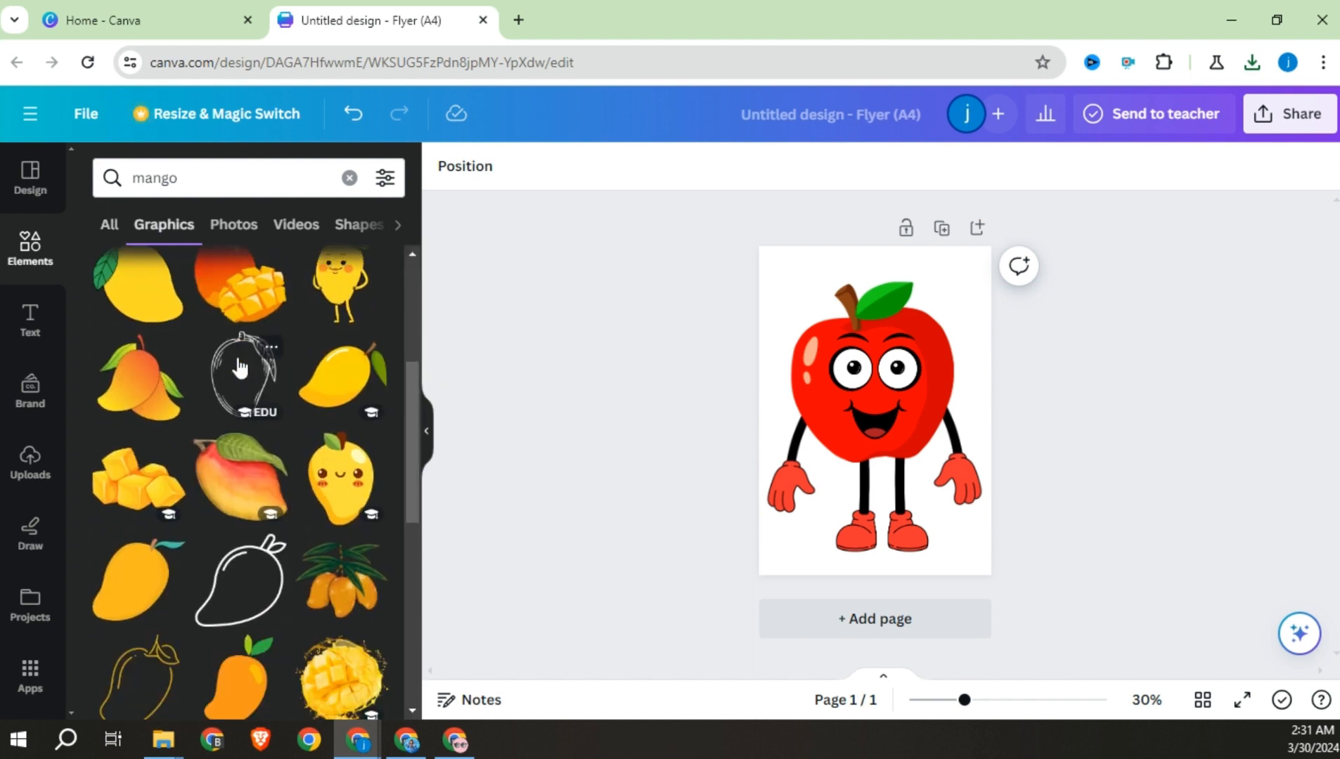
scroll(239, 367, up, 1)
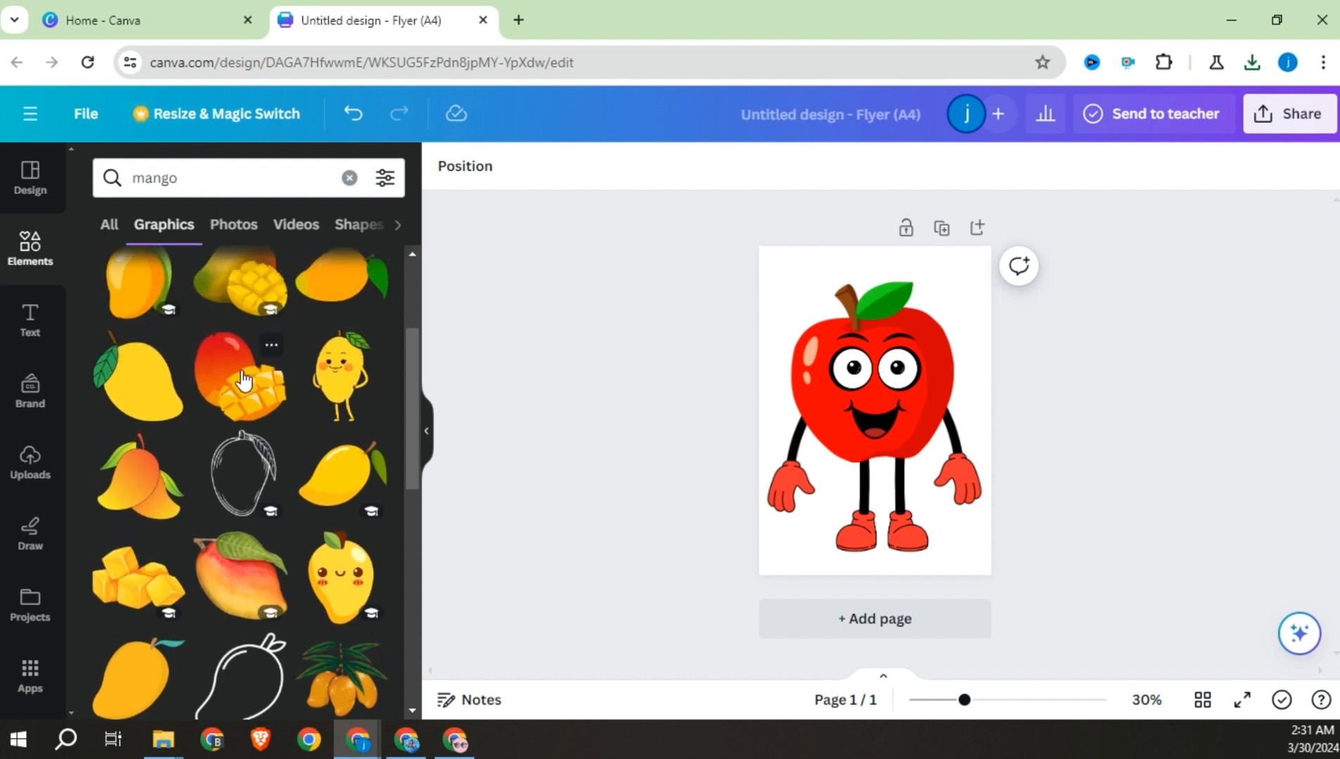
click(323, 484)
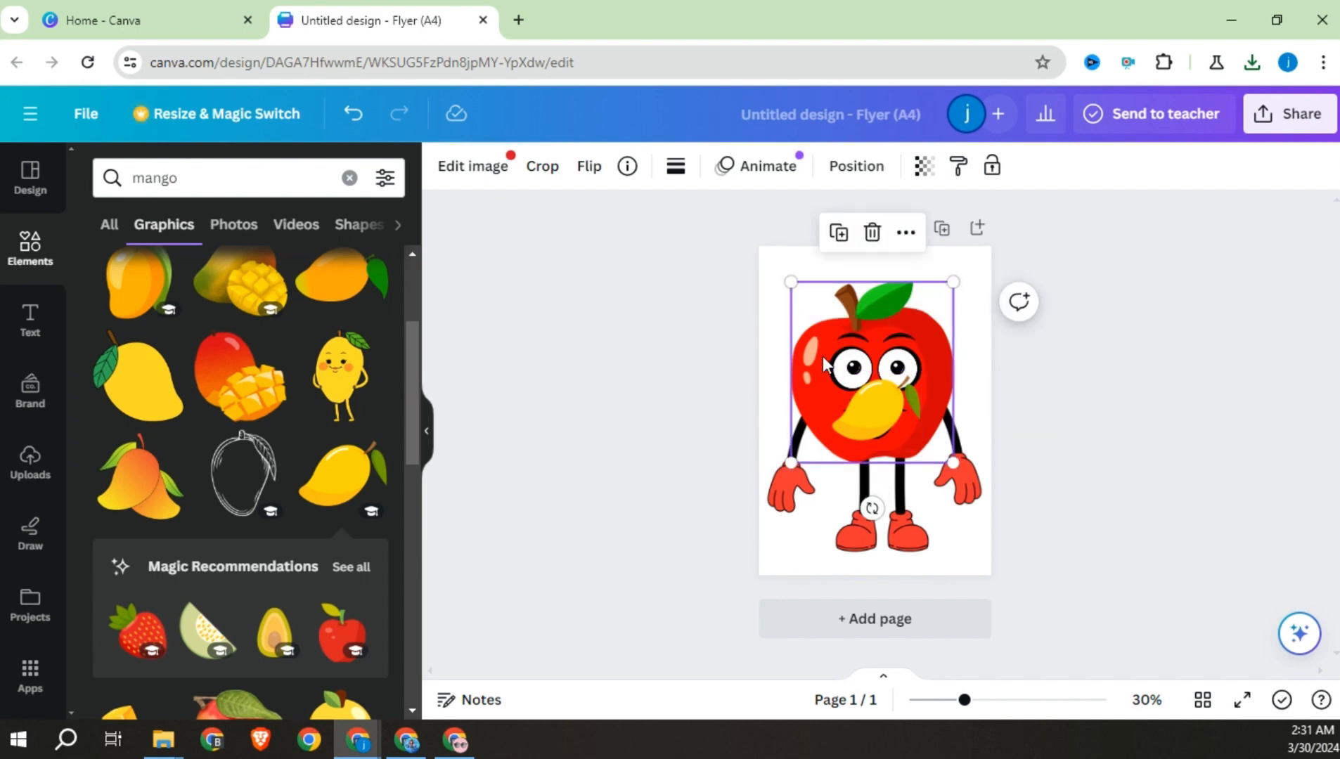
key(Delete)
Enlarge the mango to about 201 × 165 mm, rotate it to -45° so it stands upright, and centre it over the limbs
click(872, 407)
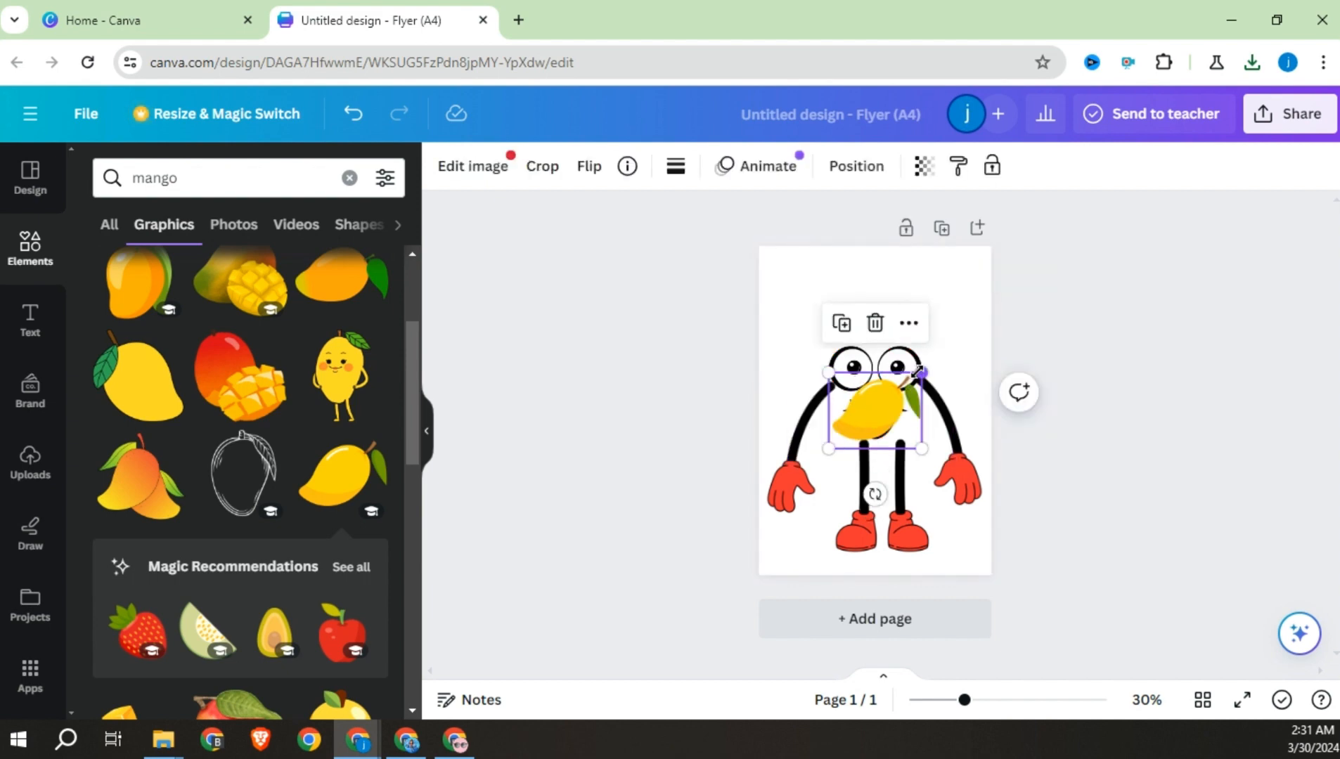
drag(918, 373, 991, 315)
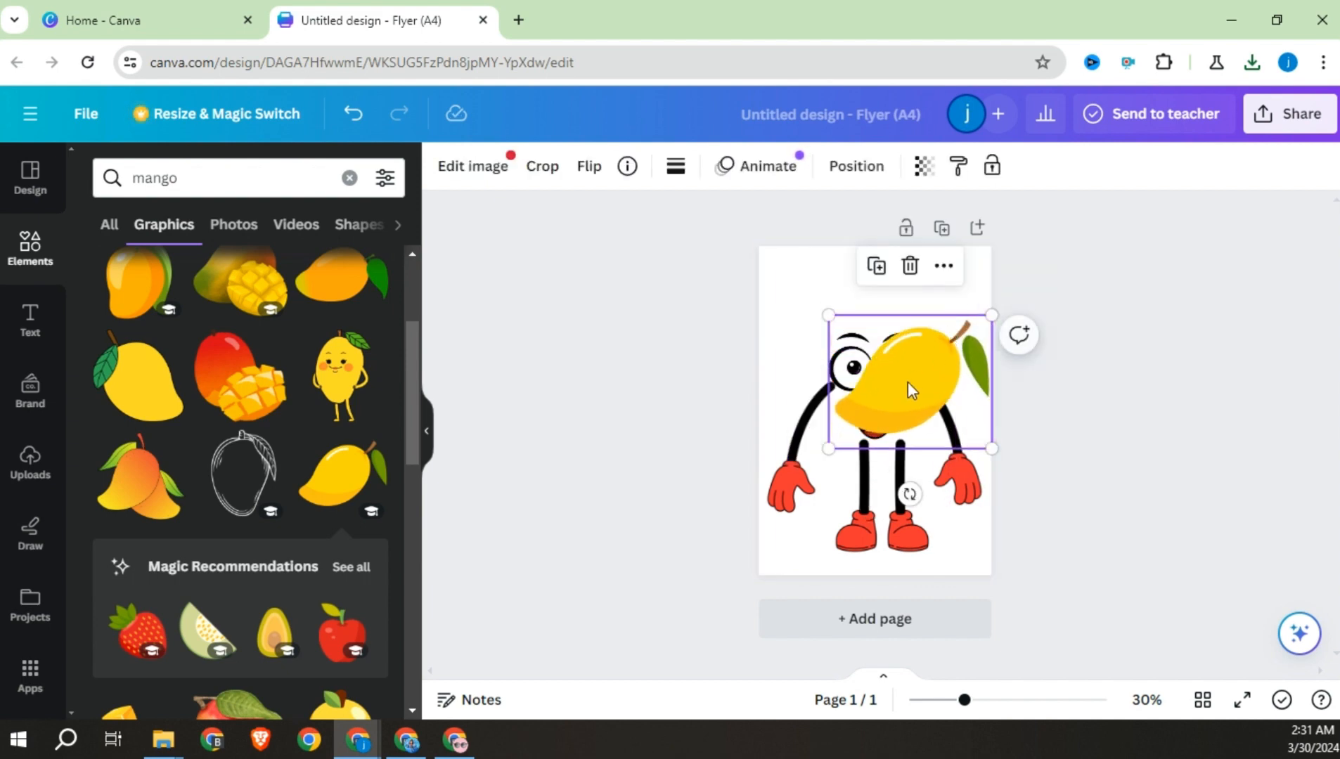
drag(912, 391, 884, 369)
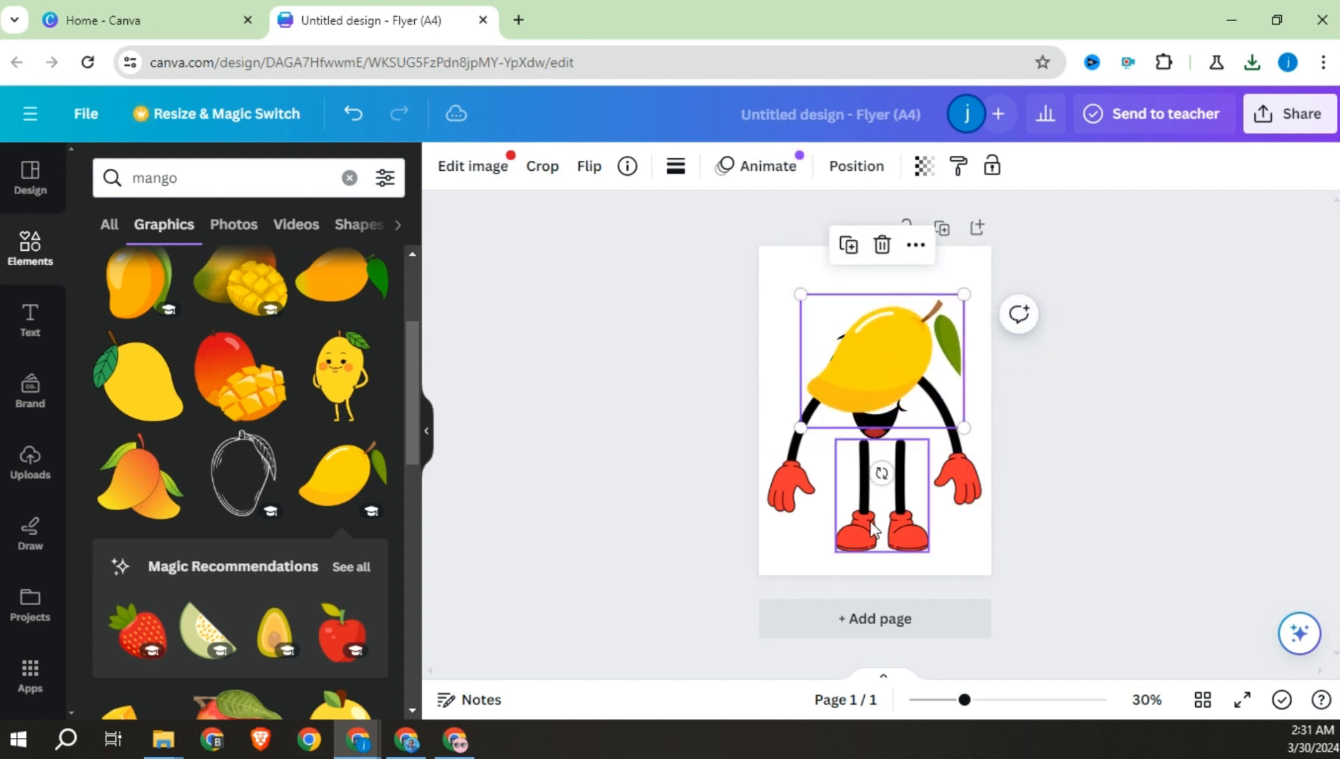
drag(884, 472, 983, 461)
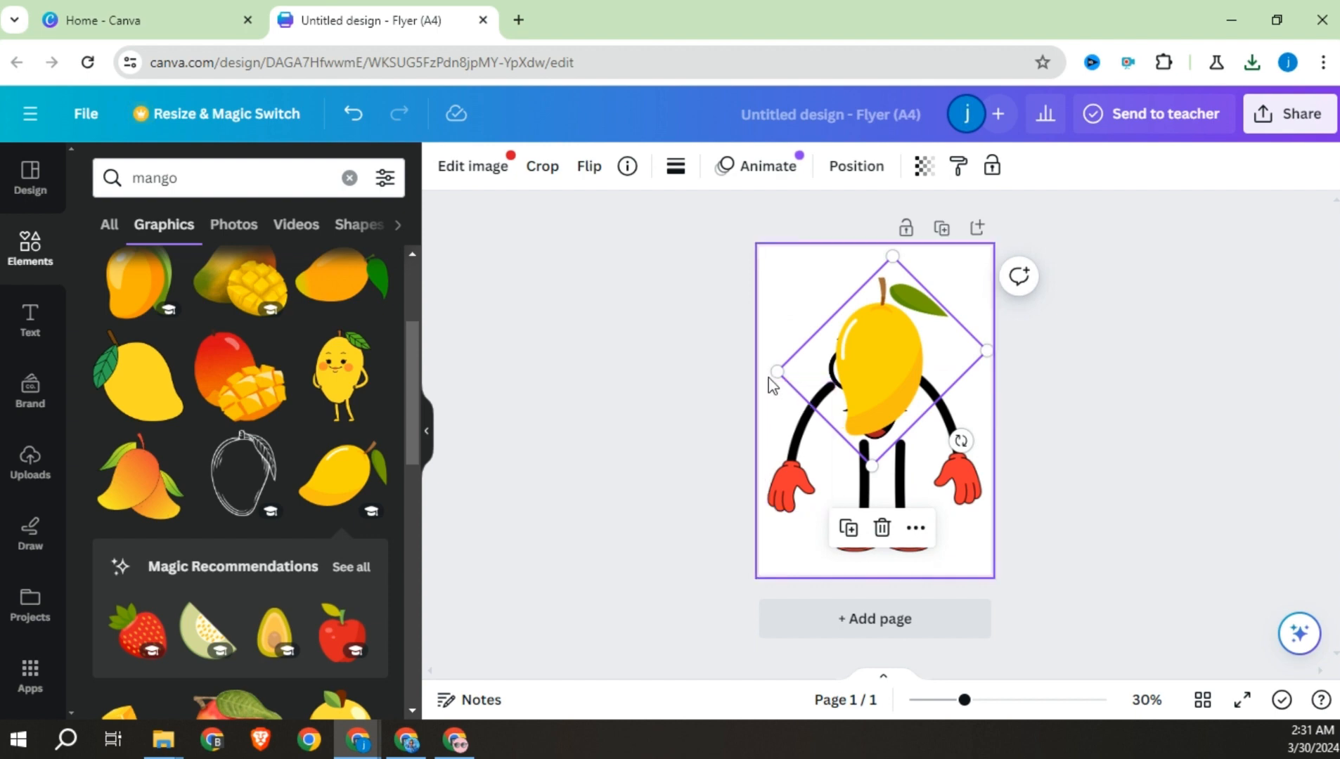
drag(772, 373, 697, 413)
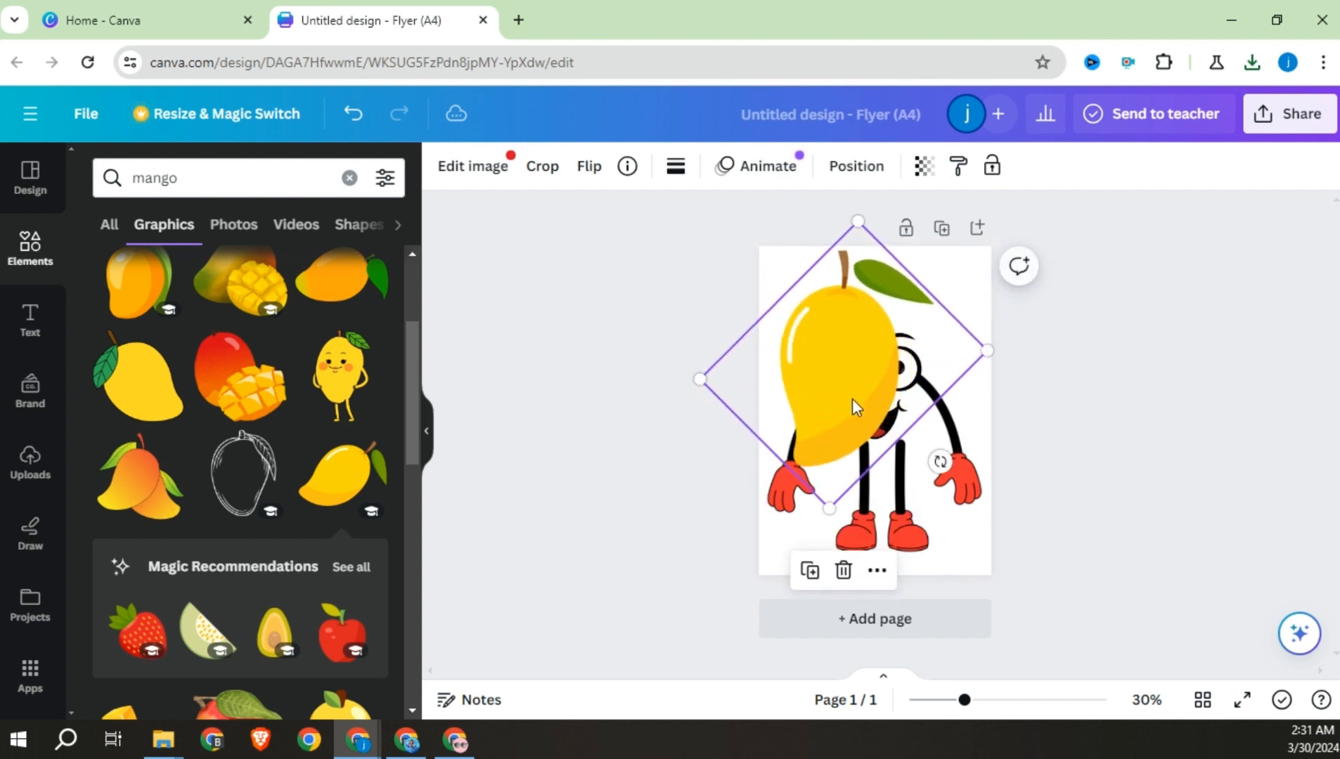
drag(852, 403, 887, 373)
Send the mango to the back so the face, arms and legs lie in front of it
click(856, 166)
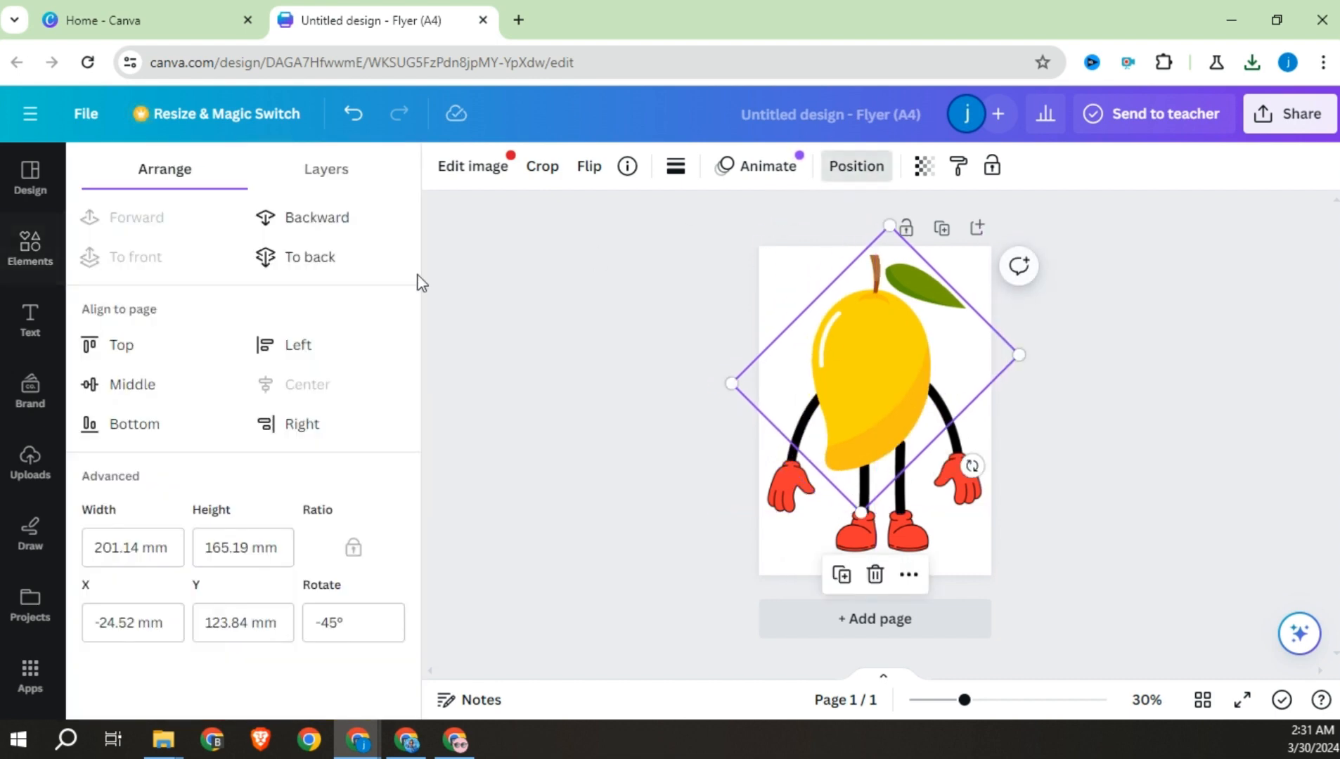
click(328, 256)
click(585, 377)
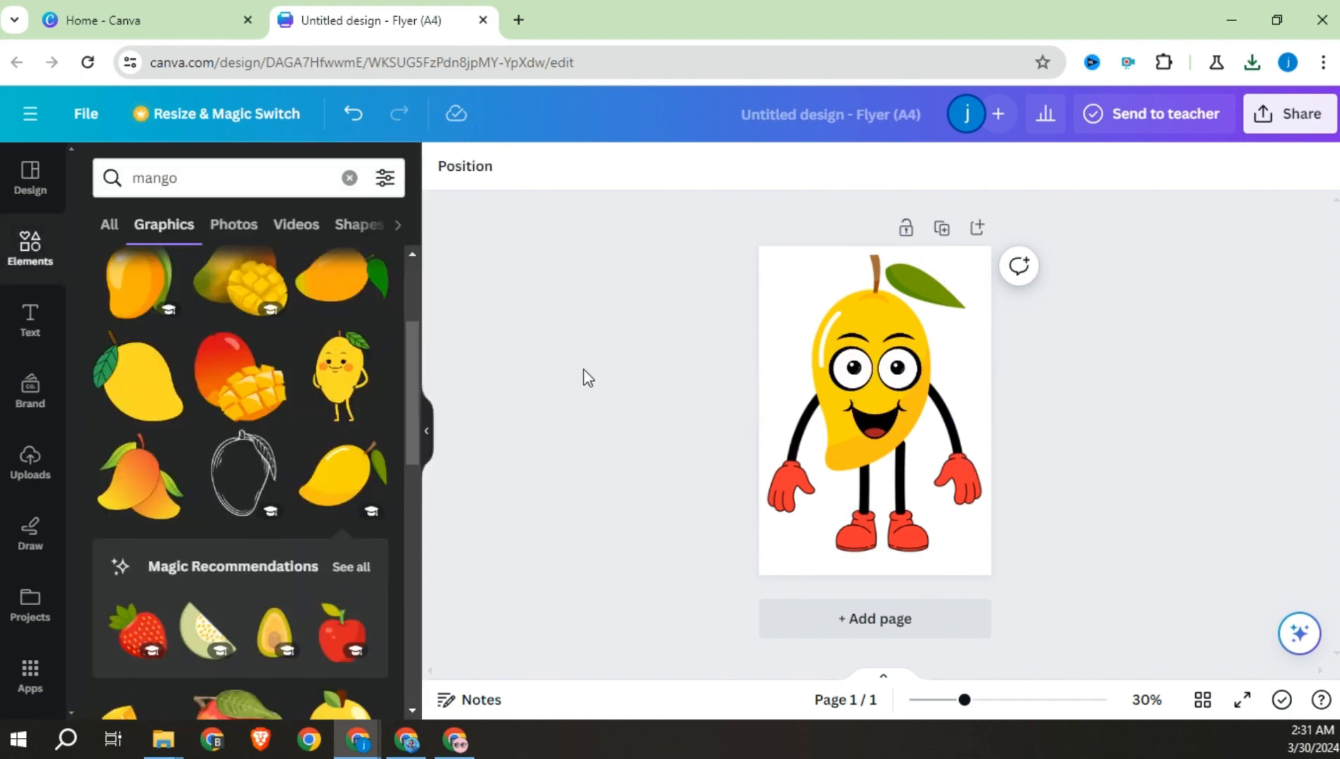
Shift the legs slightly left so they sit better beneath the mango body
click(883, 525)
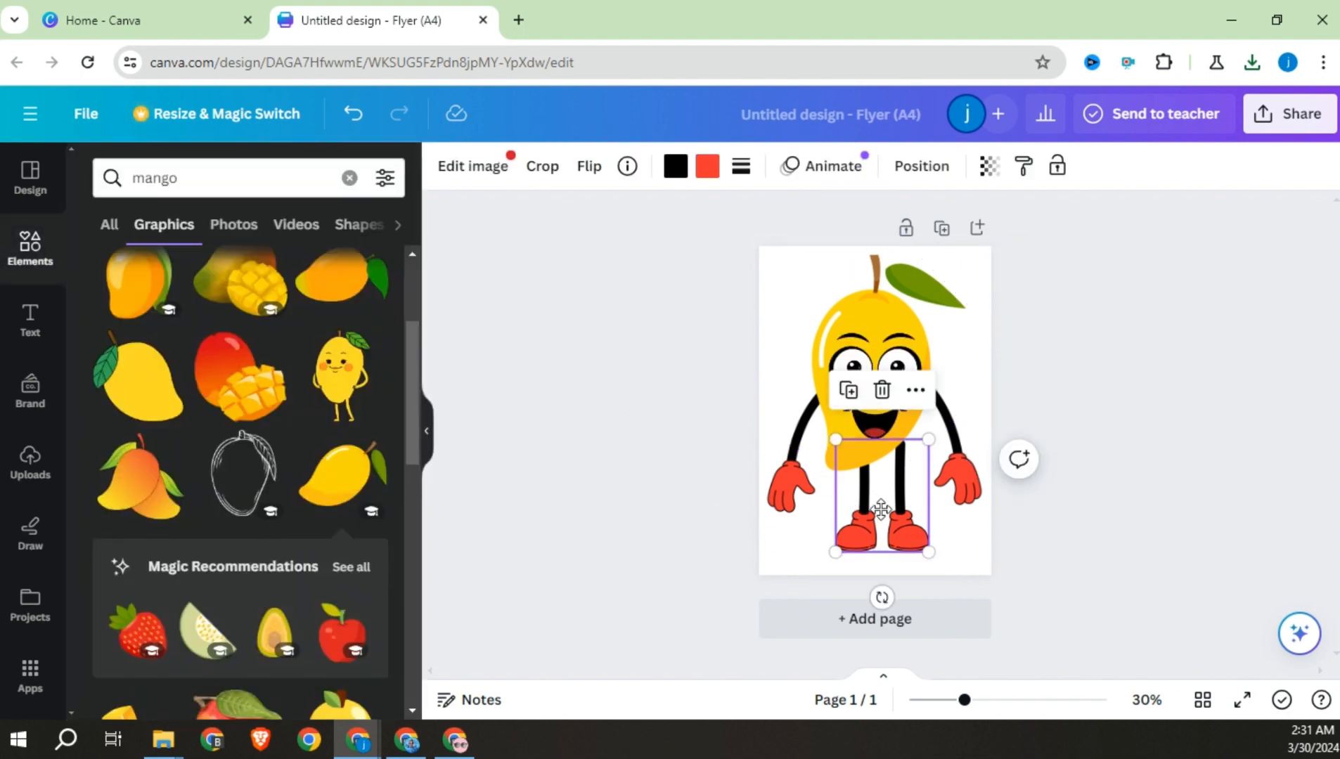
drag(883, 525, 866, 516)
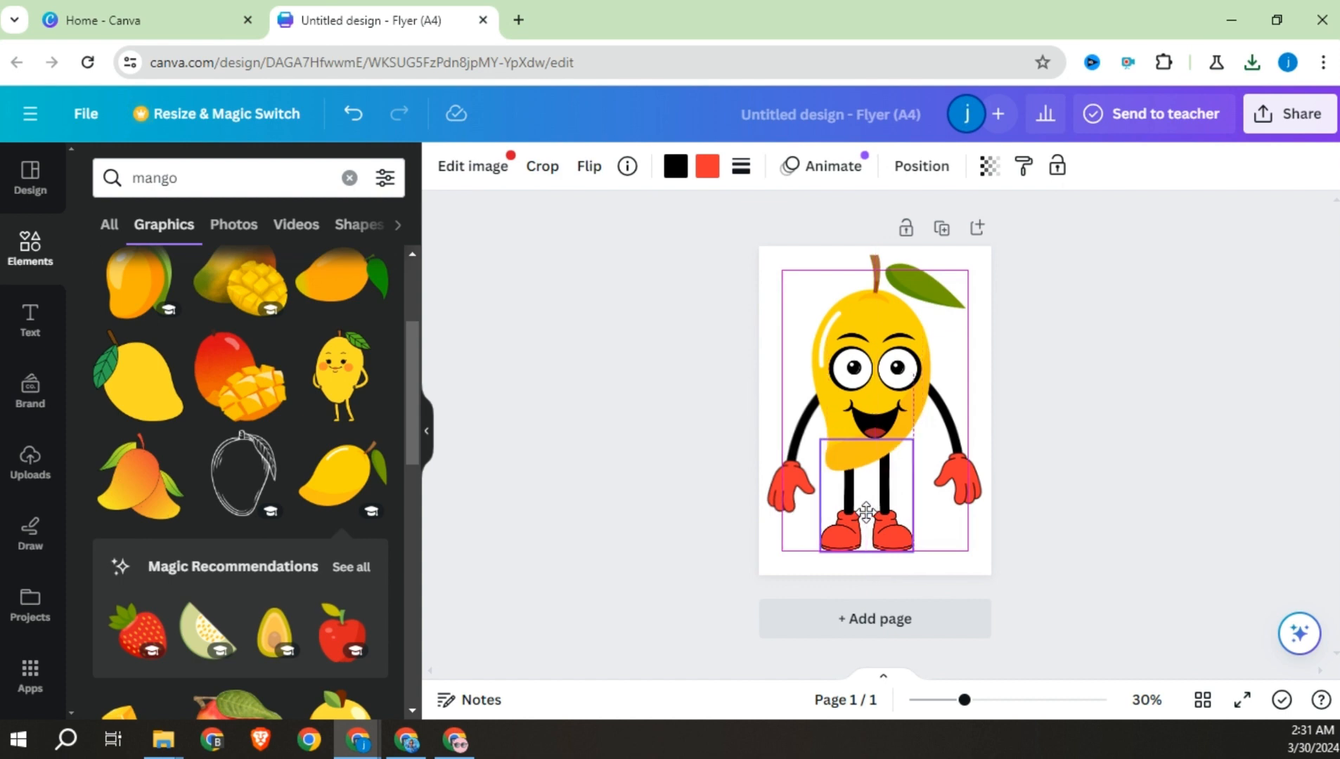
click(544, 481)
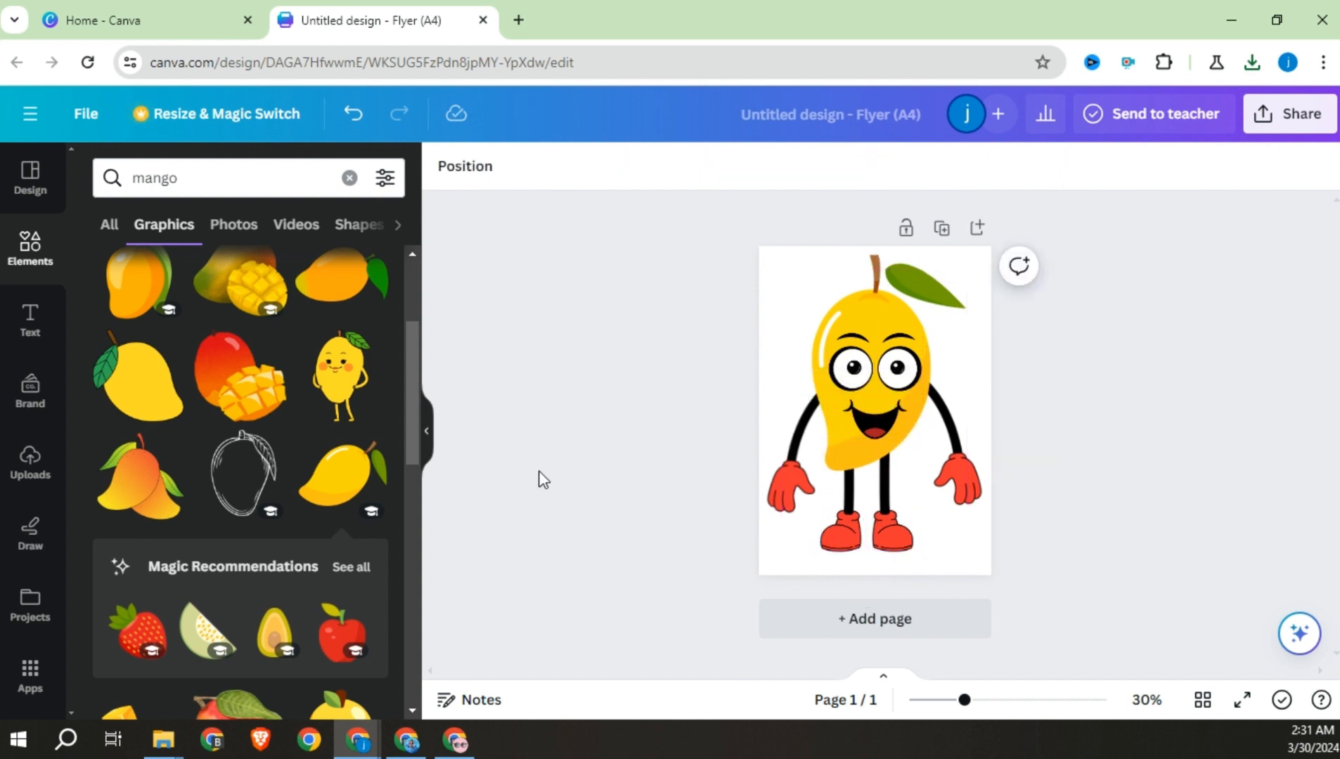
Recolour both gloves and the shoes with the yellow #FFD504 sampled from the mango
click(780, 500)
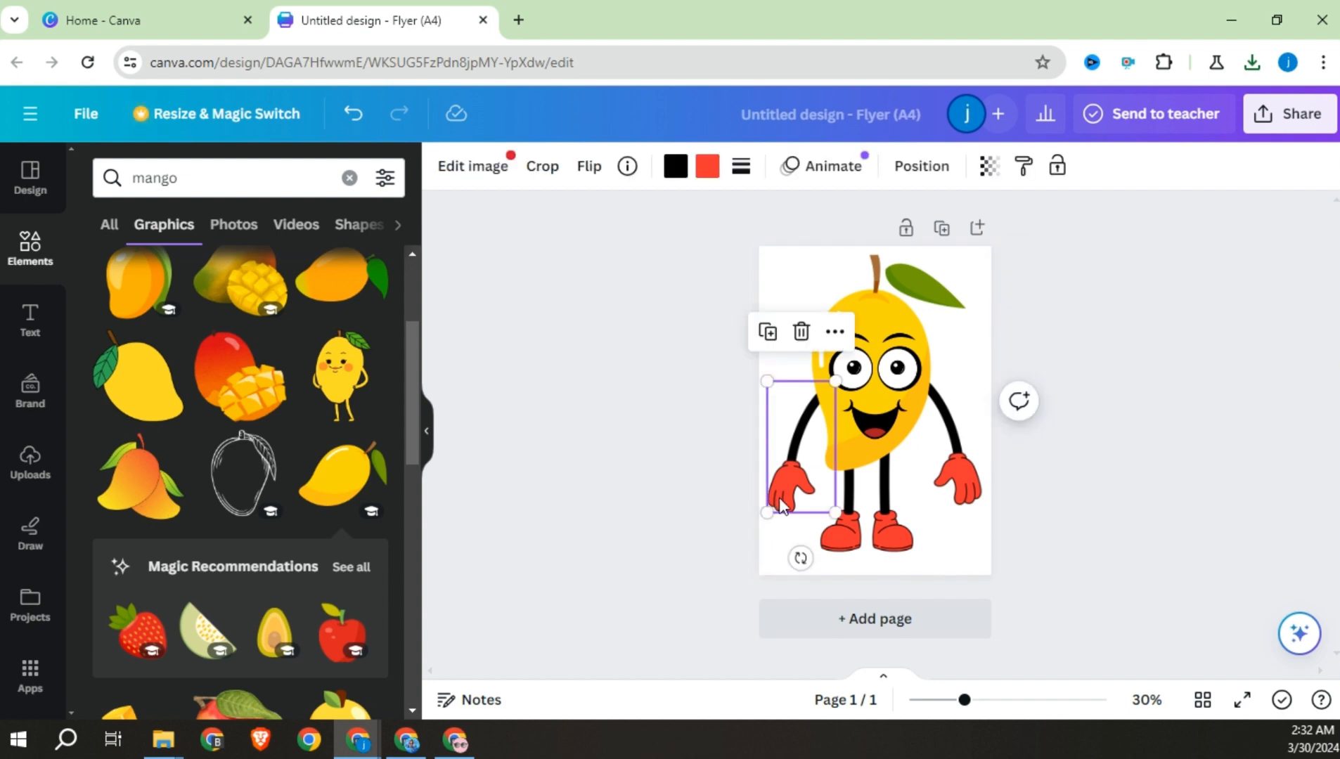
click(707, 169)
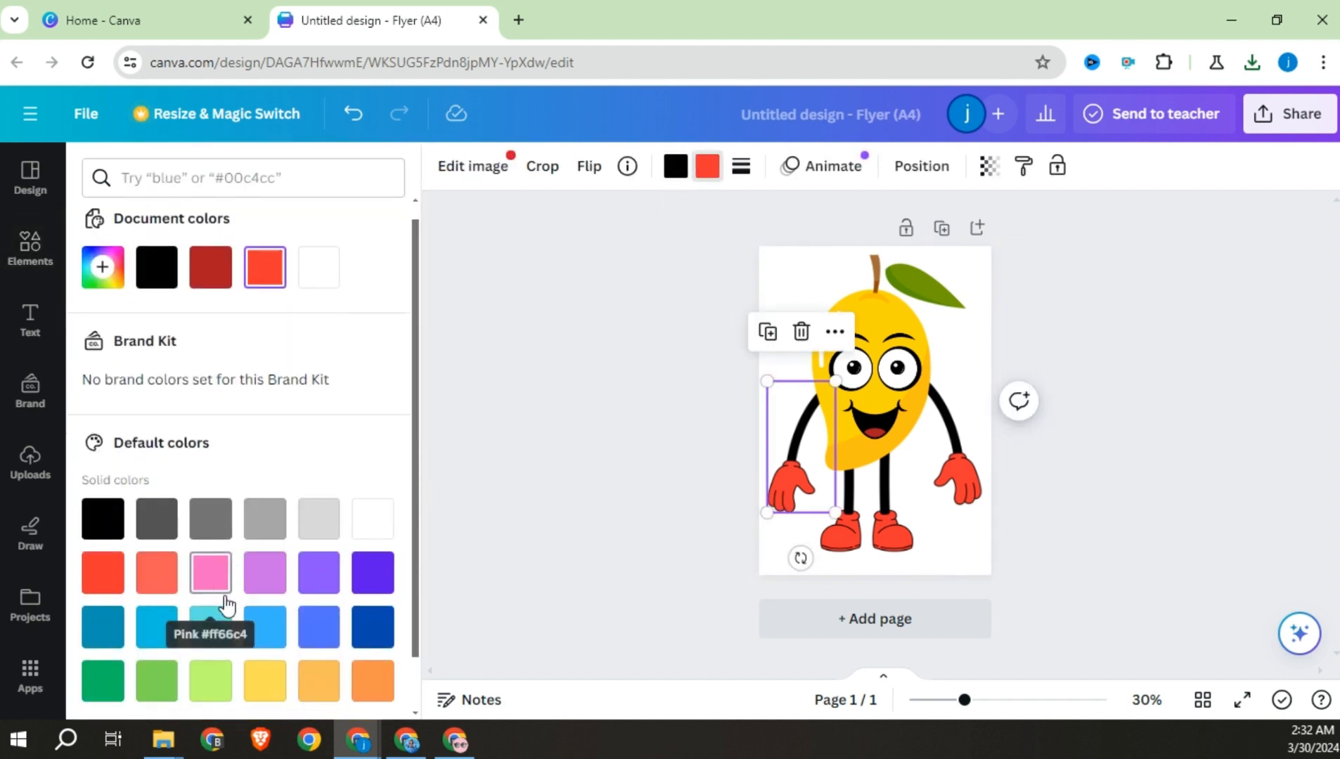
scroll(225, 598, down, 1)
scroll(260, 308, up, 1)
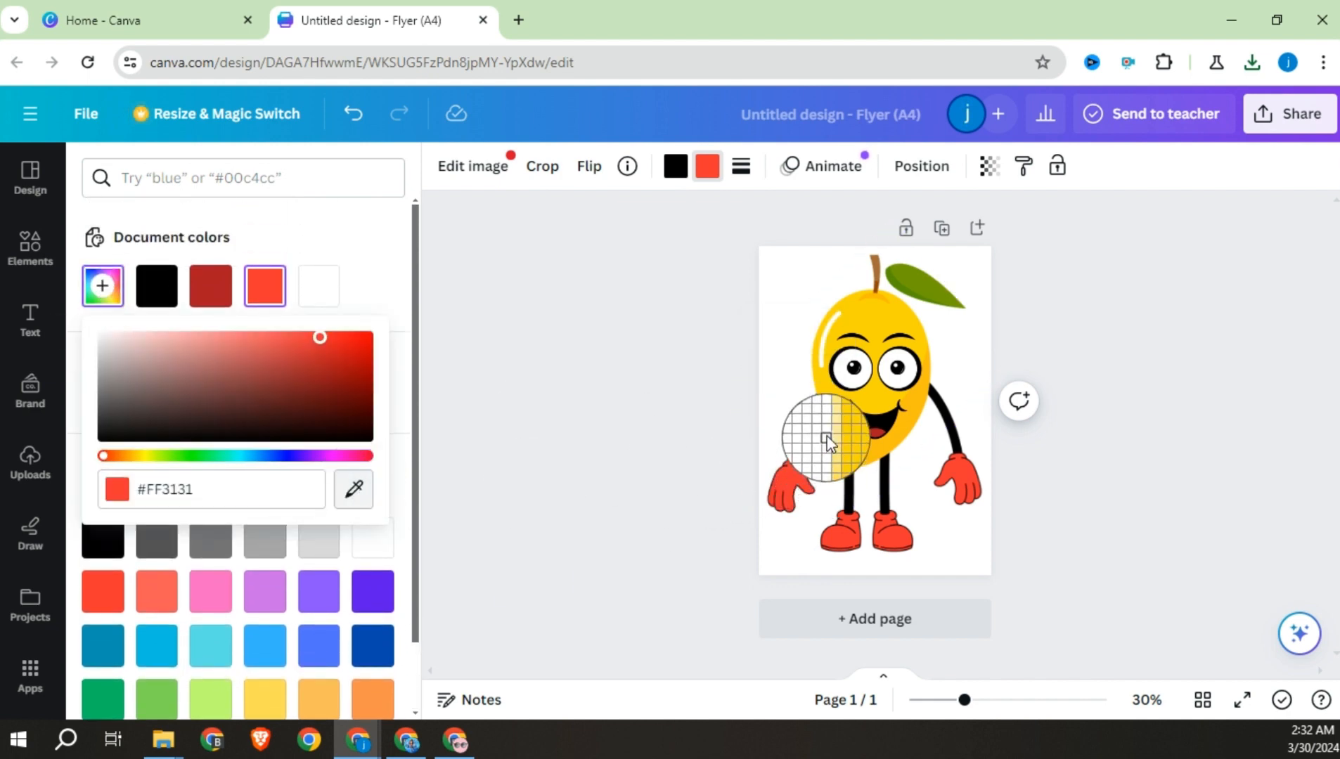
click(827, 402)
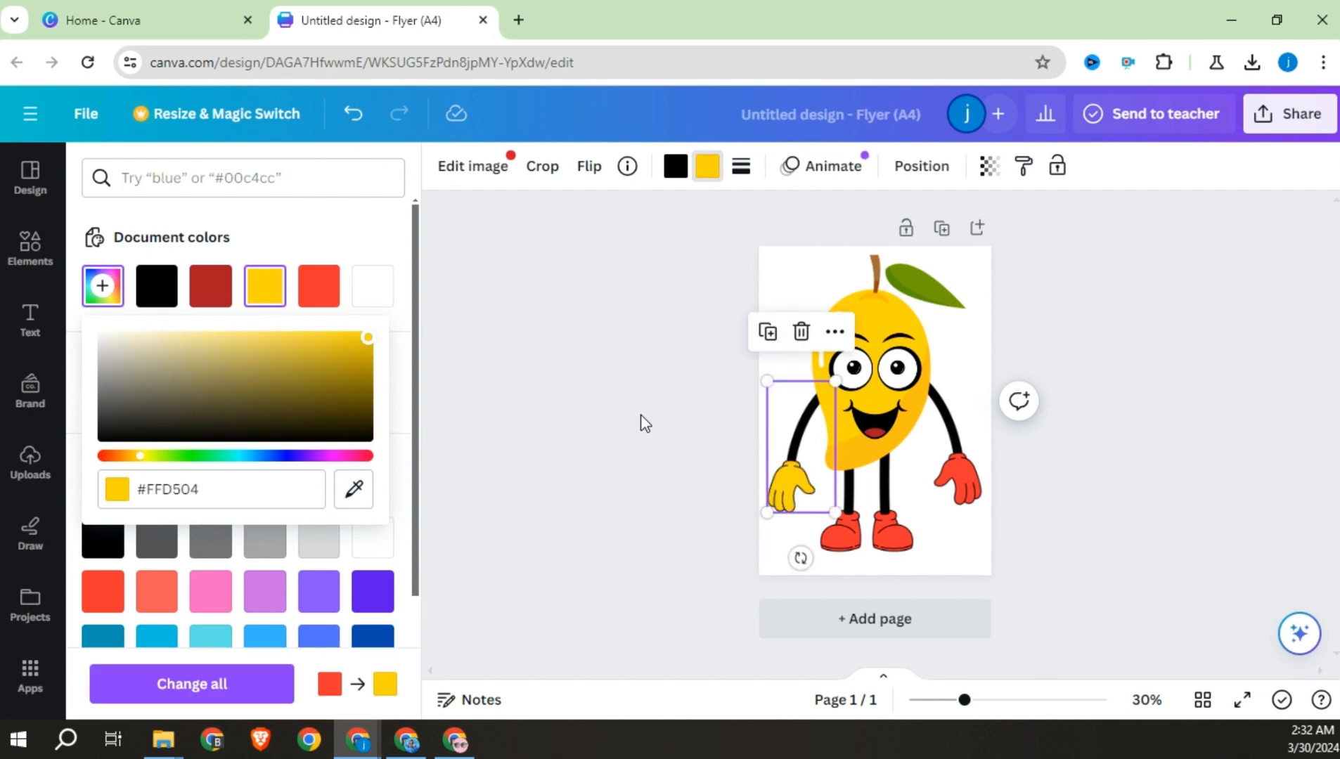
click(954, 474)
click(829, 410)
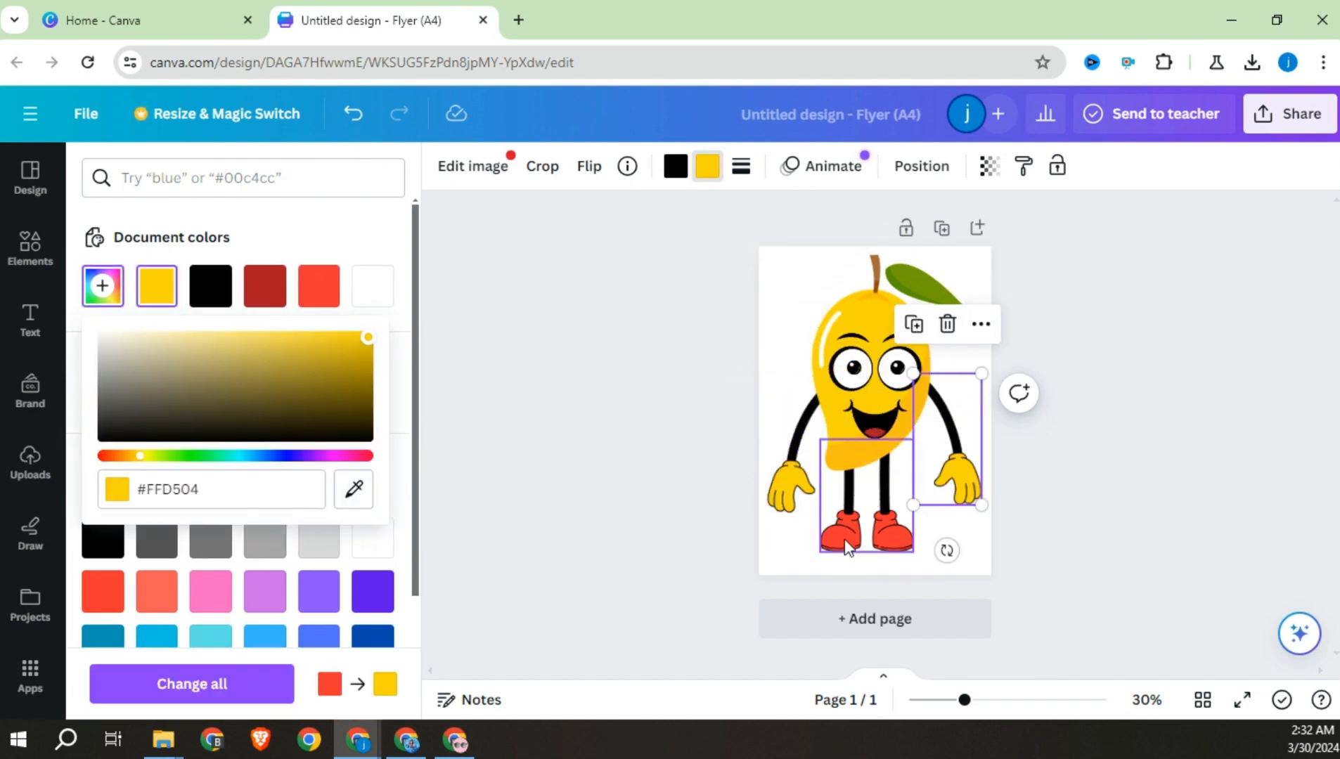
click(847, 527)
click(563, 448)
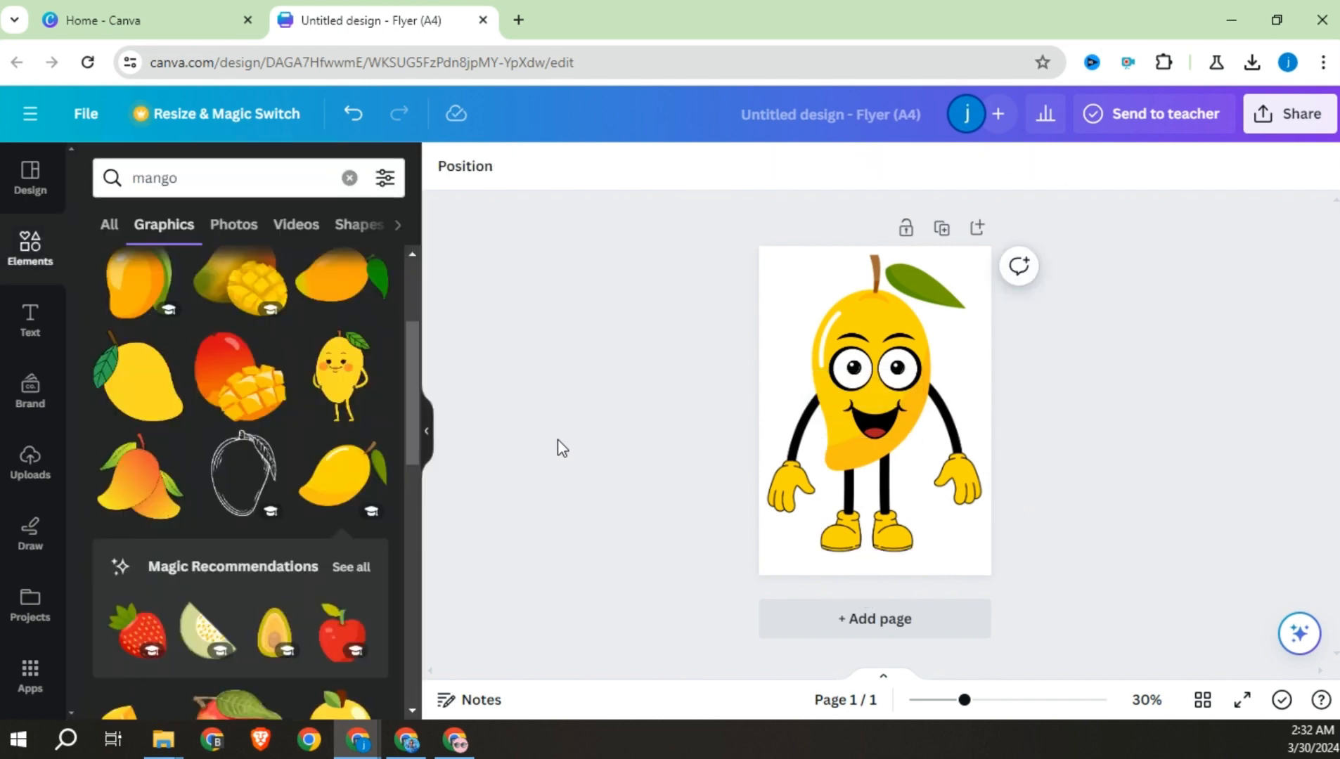
Download the finished mango character
click(1272, 130)
click(1130, 613)
click(1155, 489)
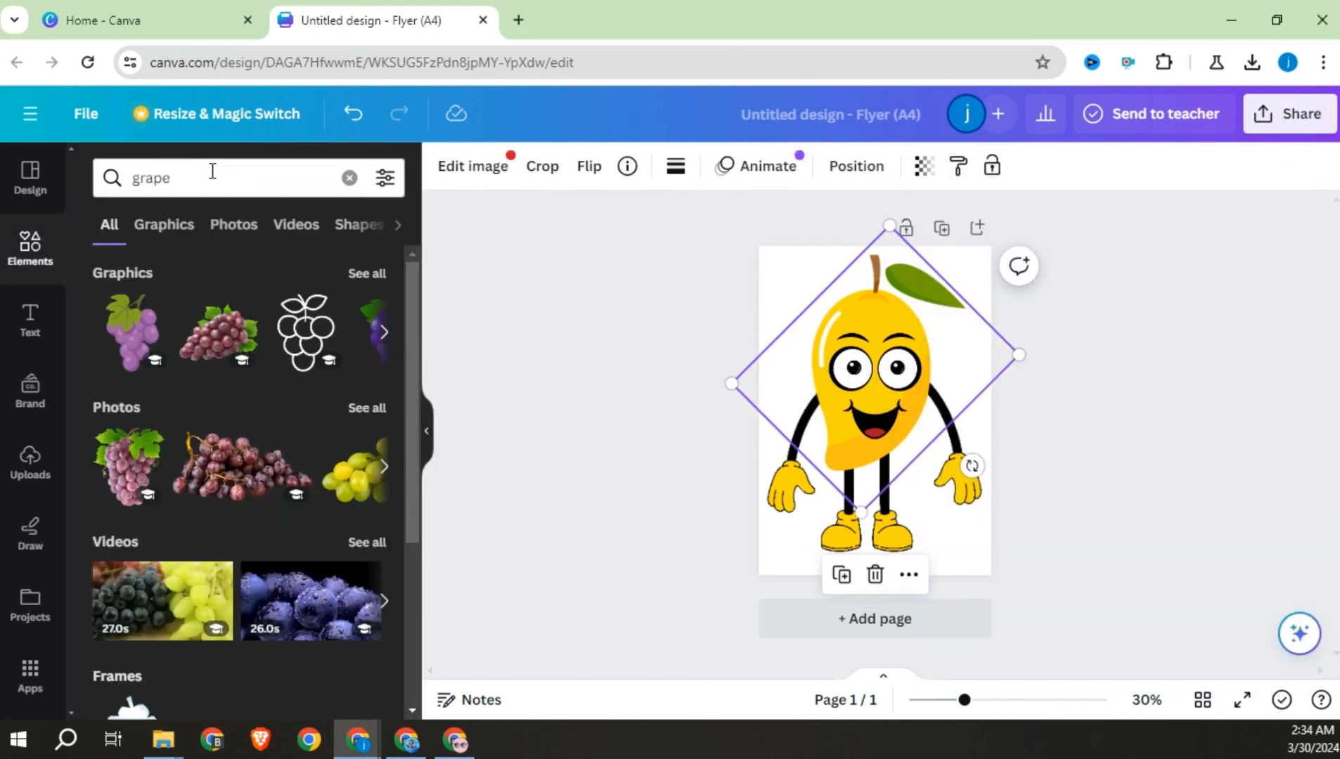
Narrow the grape search to graphics, delete the mango and add the yellow-green grape bunch
click(164, 224)
click(234, 226)
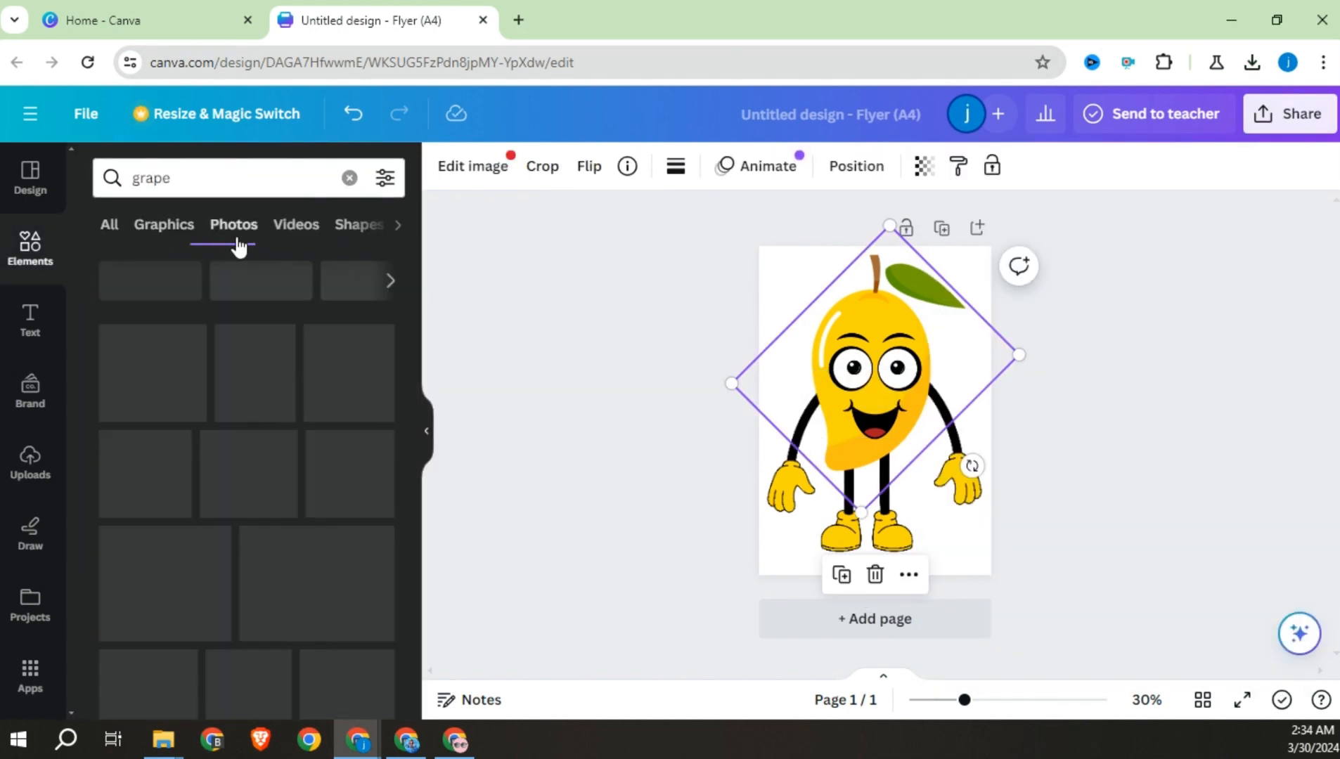
click(199, 228)
scroll(287, 485, down, 10)
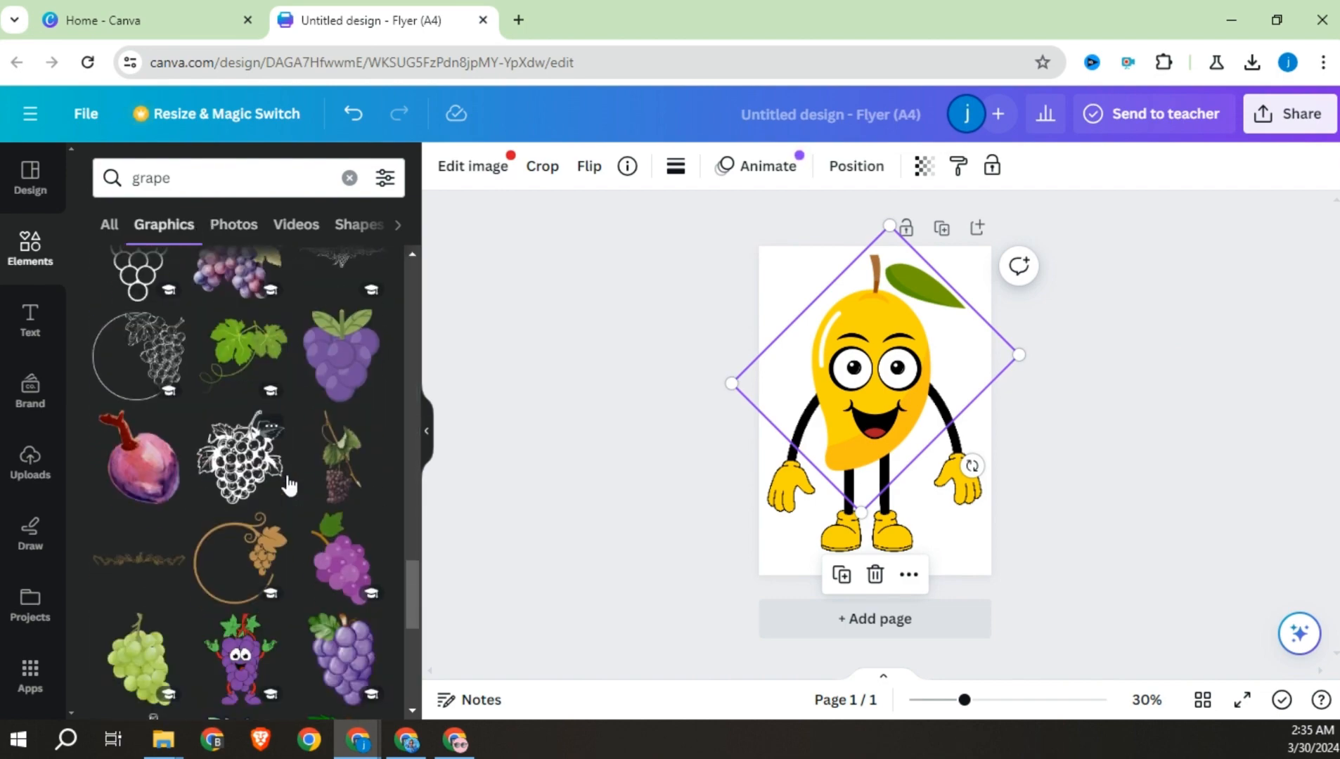
key(Delete)
click(343, 450)
Rotate the grape bunch upright, enlarge it over the body area and send it behind the face and limbs
drag(875, 534, 955, 505)
drag(879, 411, 866, 350)
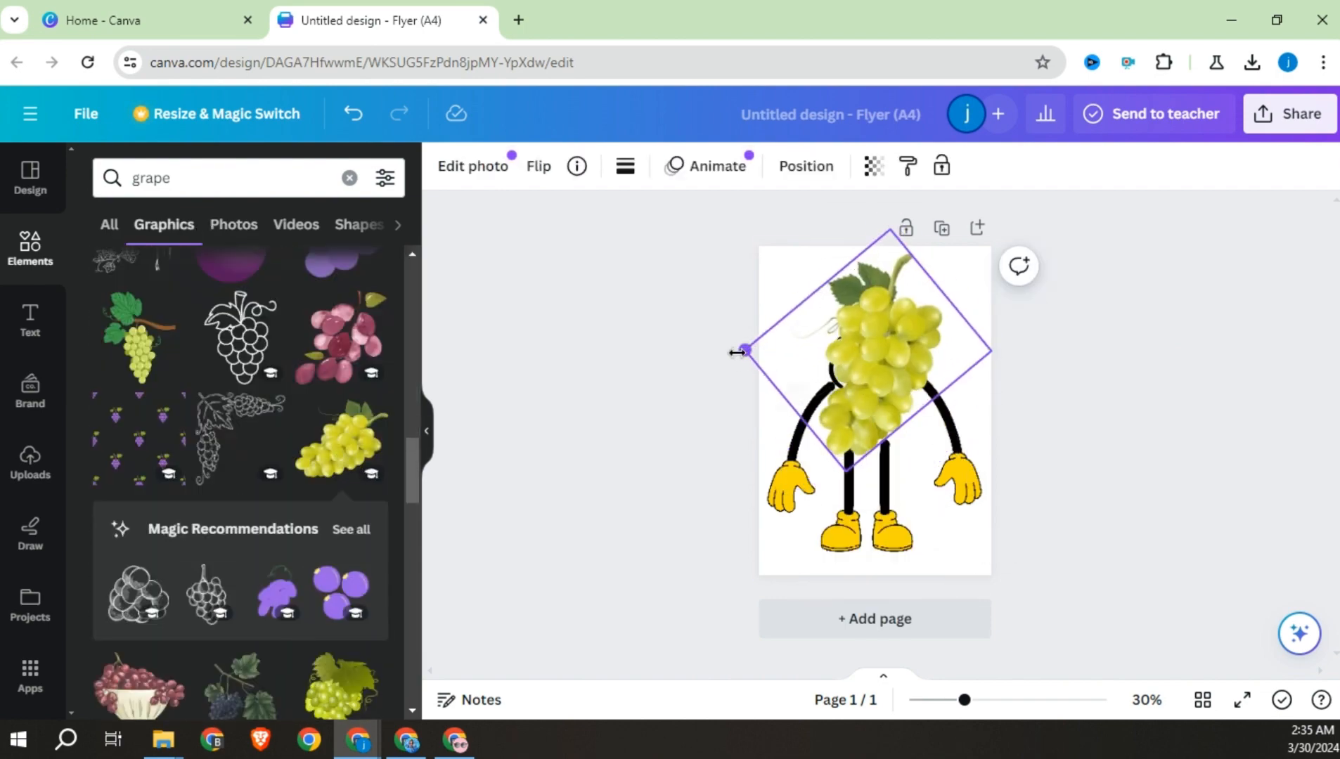
drag(742, 350, 720, 362)
click(806, 166)
click(337, 257)
Adjust the face on the grapes and move both arms closer in to the body
drag(845, 454, 805, 449)
click(883, 377)
click(872, 443)
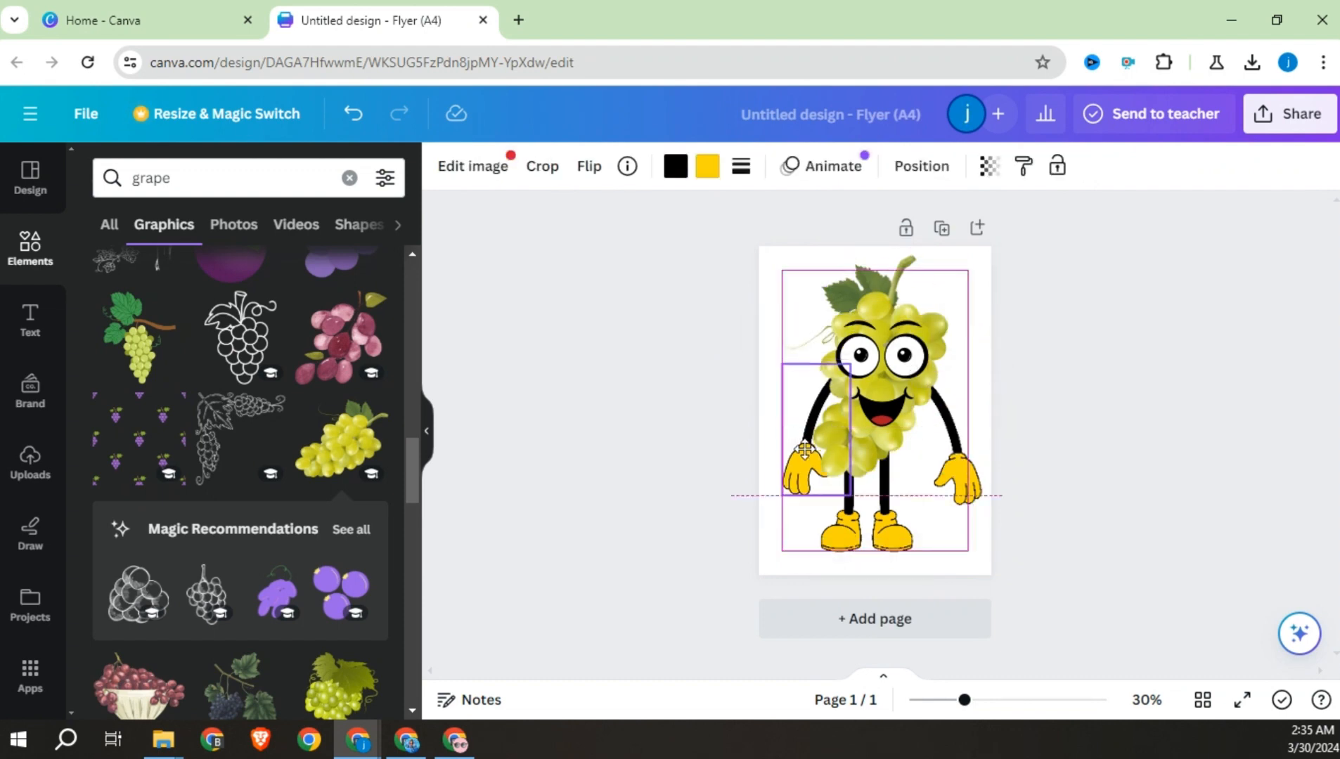
drag(958, 473, 951, 463)
click(1122, 508)
Recolour both gloves and the shoes with a pale yellow-green sampled from the grapes
click(951, 465)
click(707, 166)
click(103, 286)
click(353, 490)
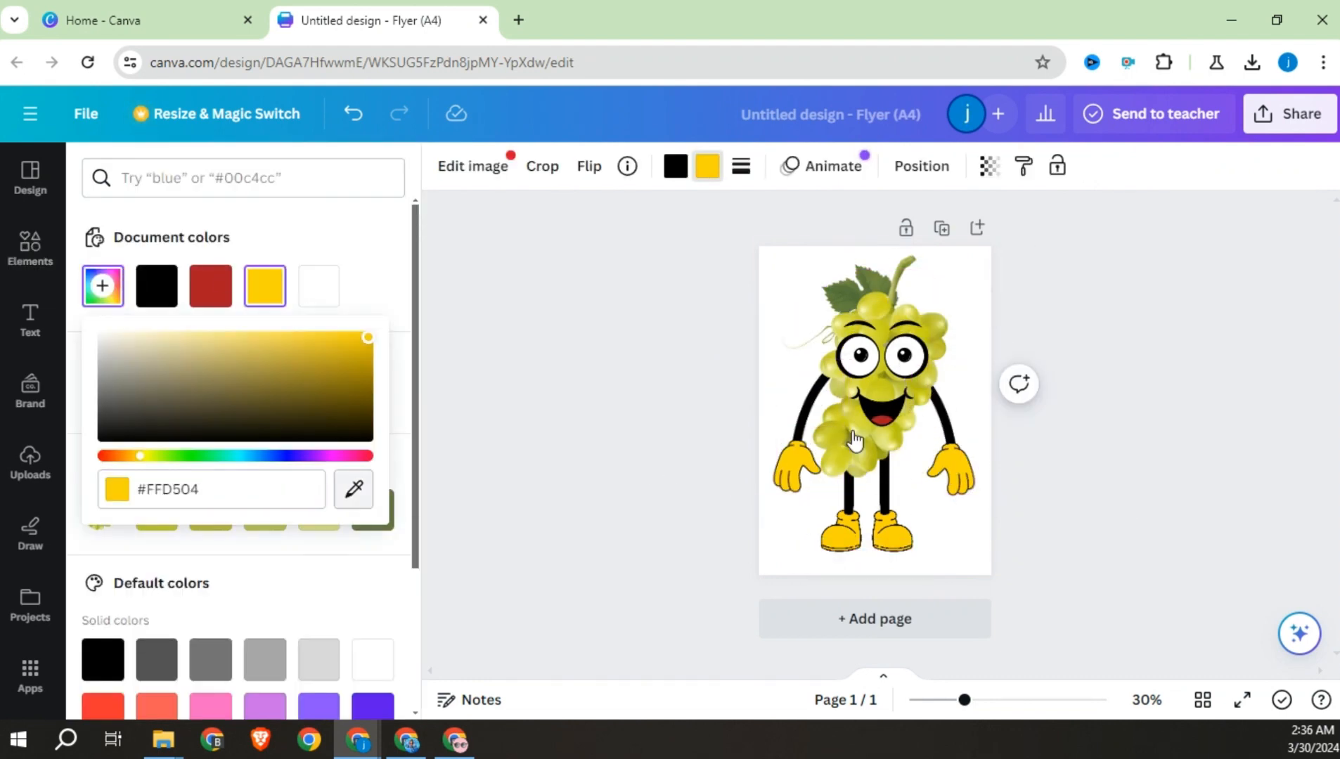
click(853, 443)
click(887, 531)
click(156, 287)
click(1146, 547)
drag(888, 529, 886, 527)
click(1118, 457)
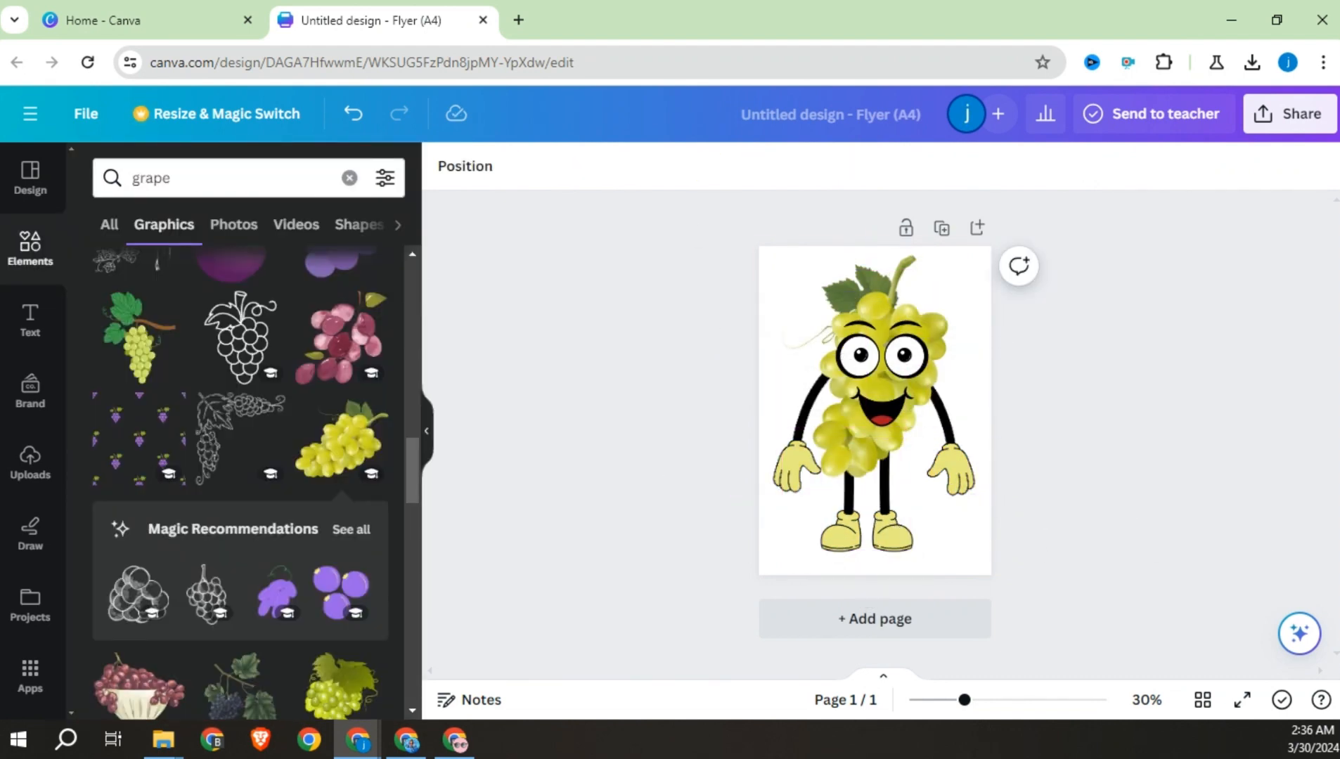
Download the finished grape character
click(1289, 114)
click(1122, 524)
click(1118, 492)
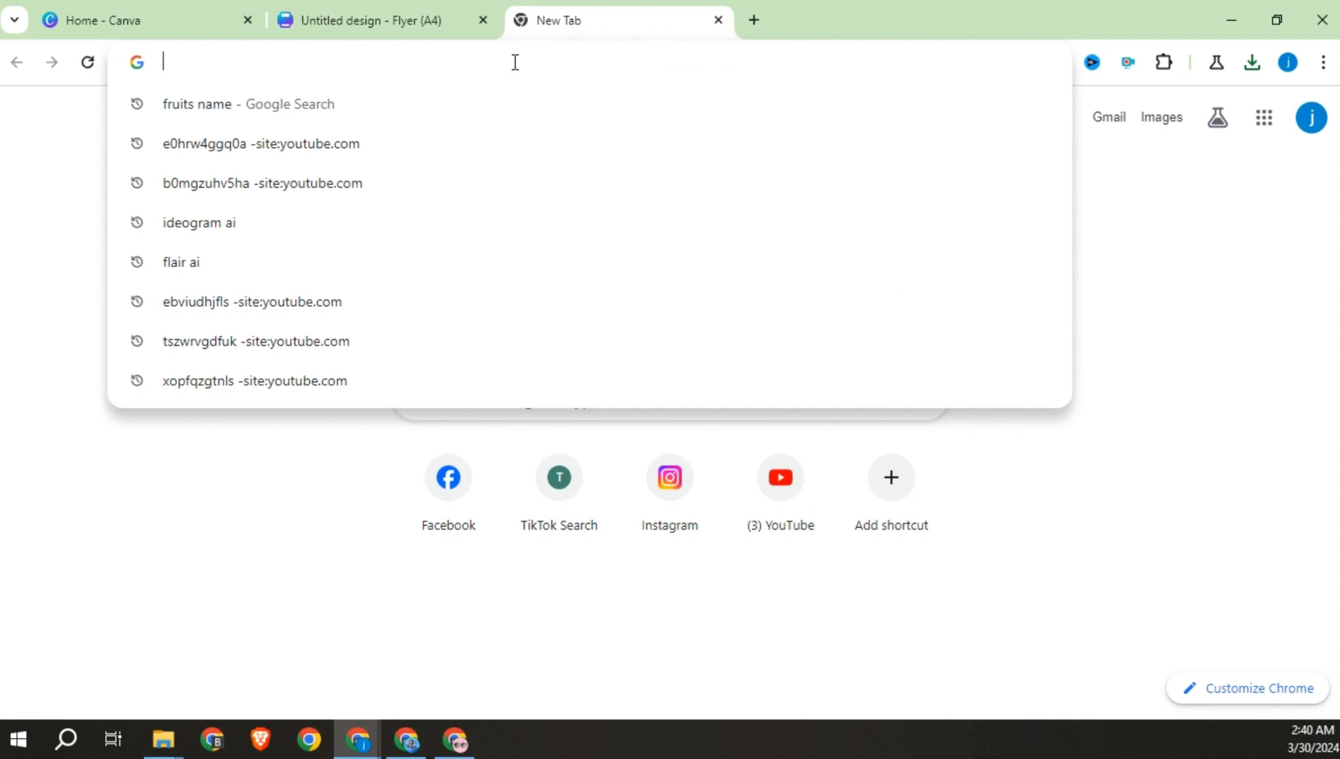
Search the web for "animated drawings", open the Animated Drawings site and get started with the demo
text(animated)
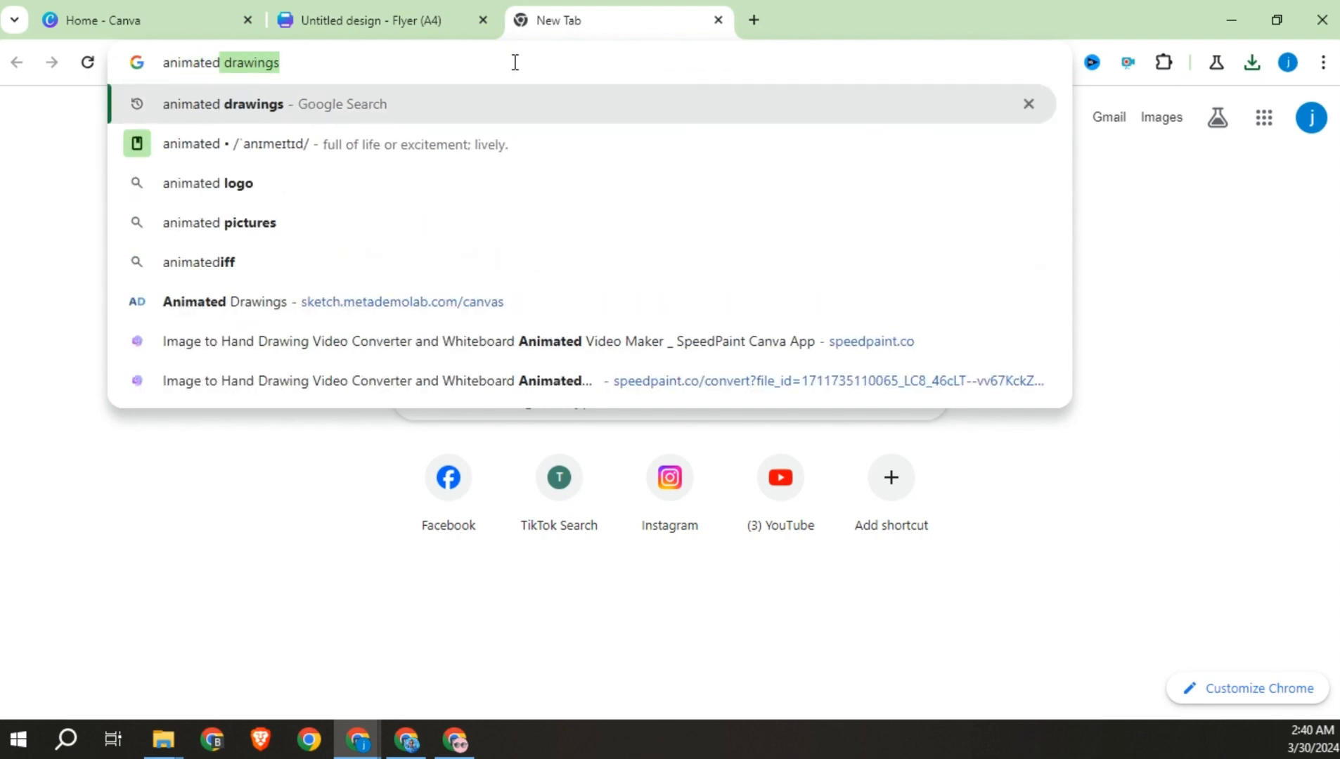
key(Return)
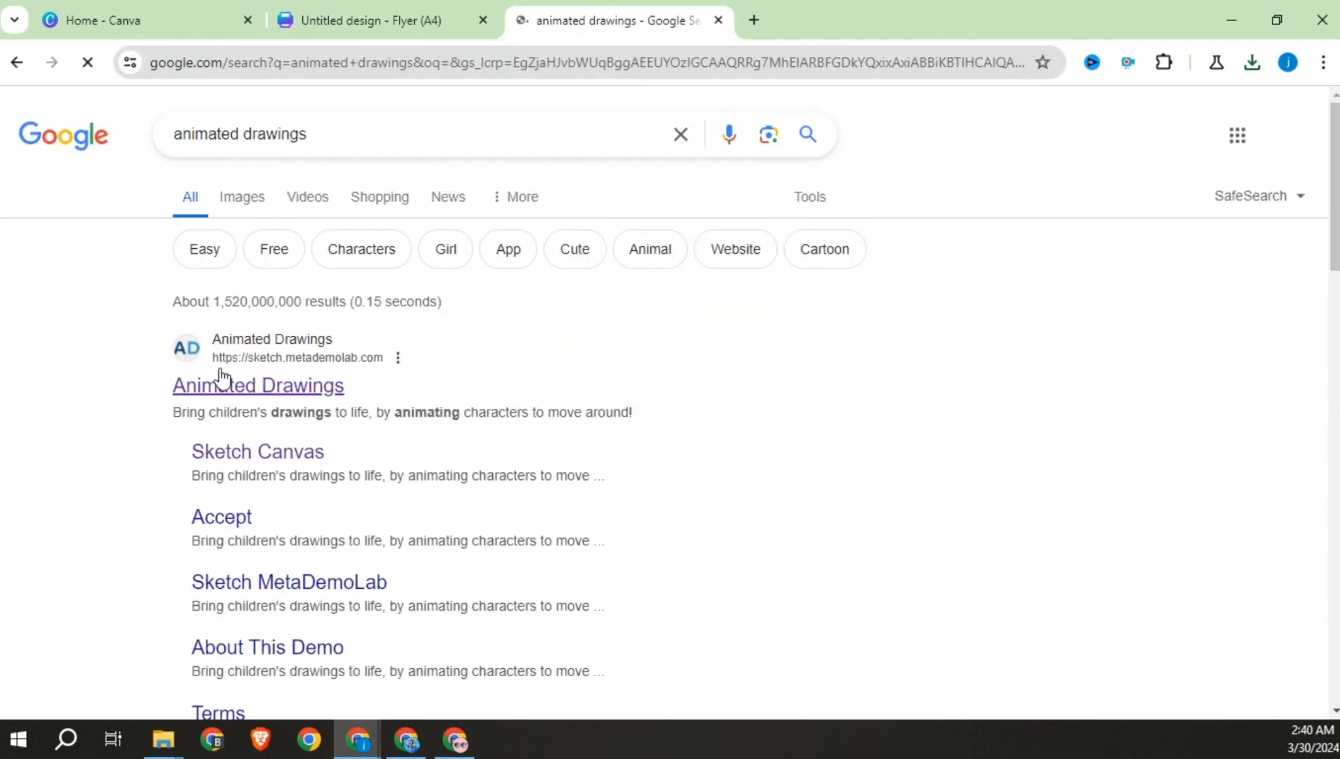
click(248, 397)
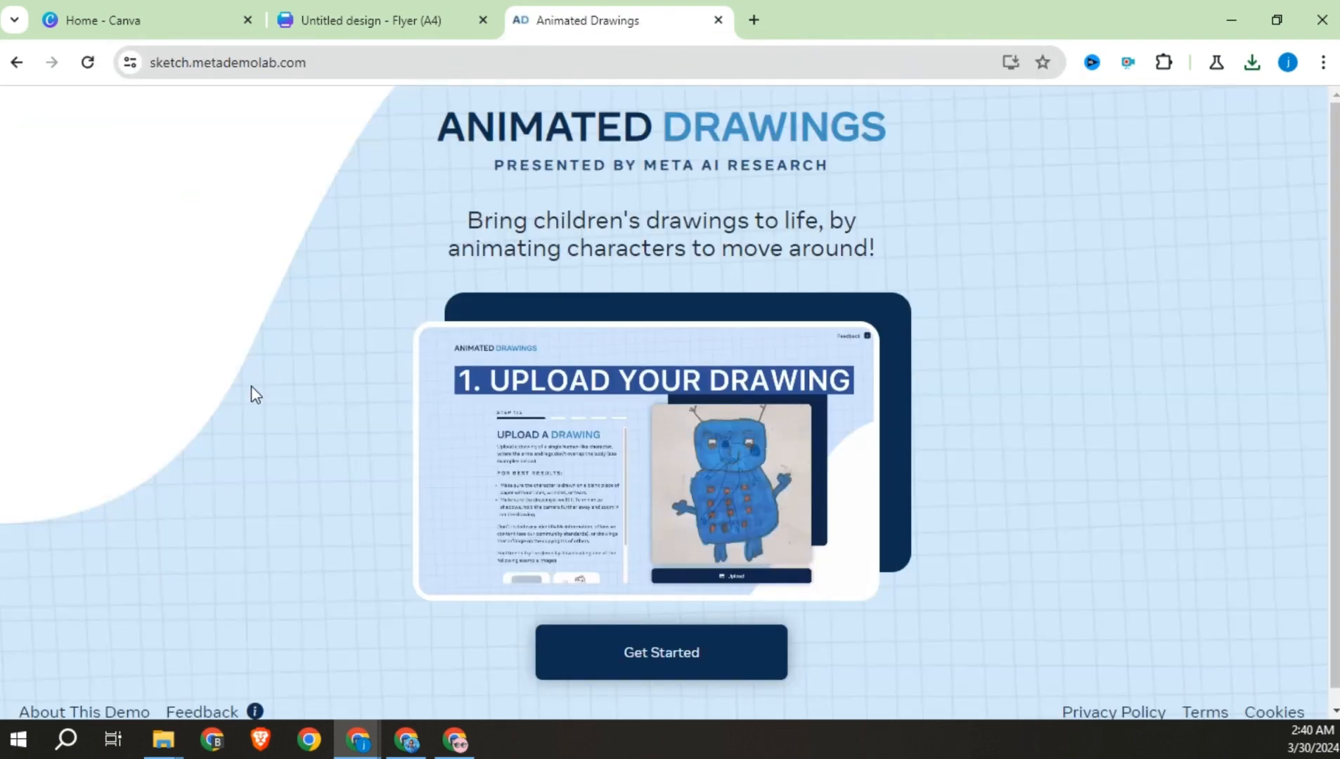
click(658, 659)
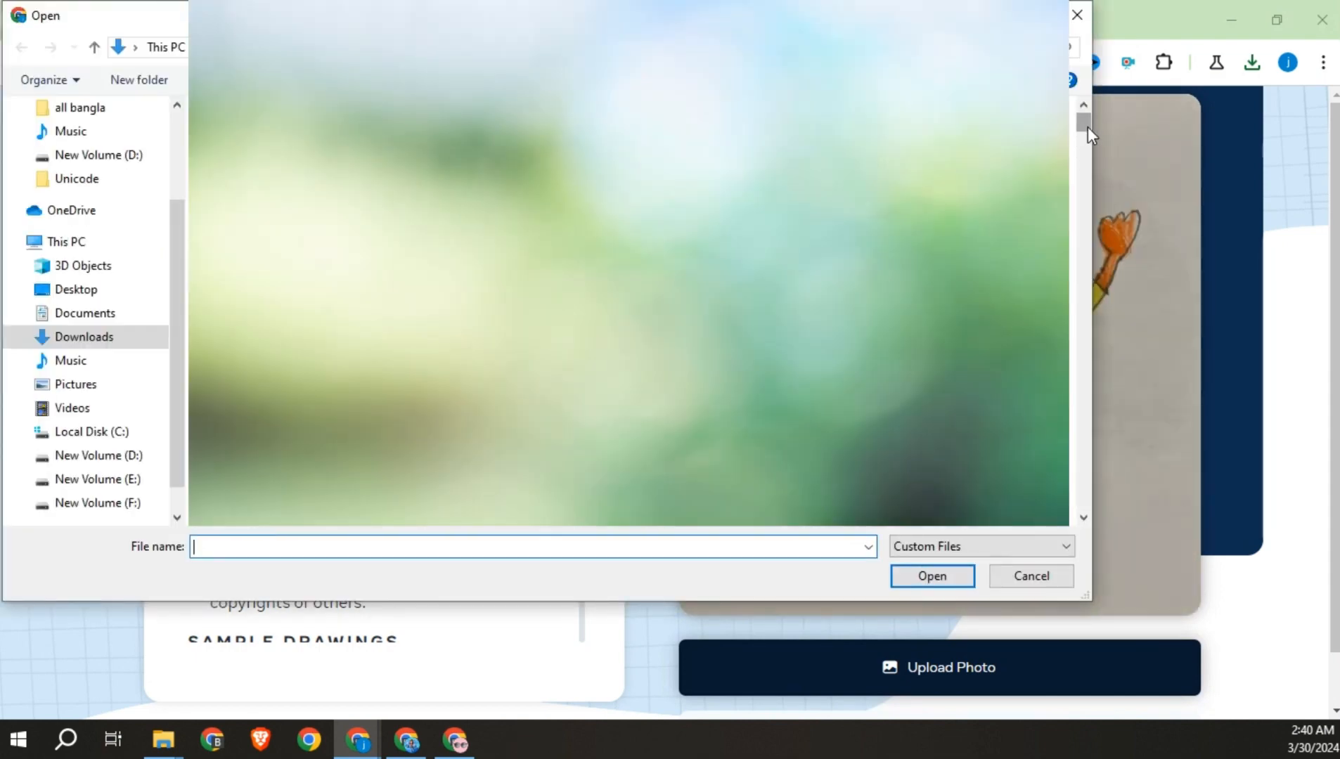
Upload the apple character "Untitled design (21)" and agree to the research use of the drawing
drag(1088, 127, 1093, 495)
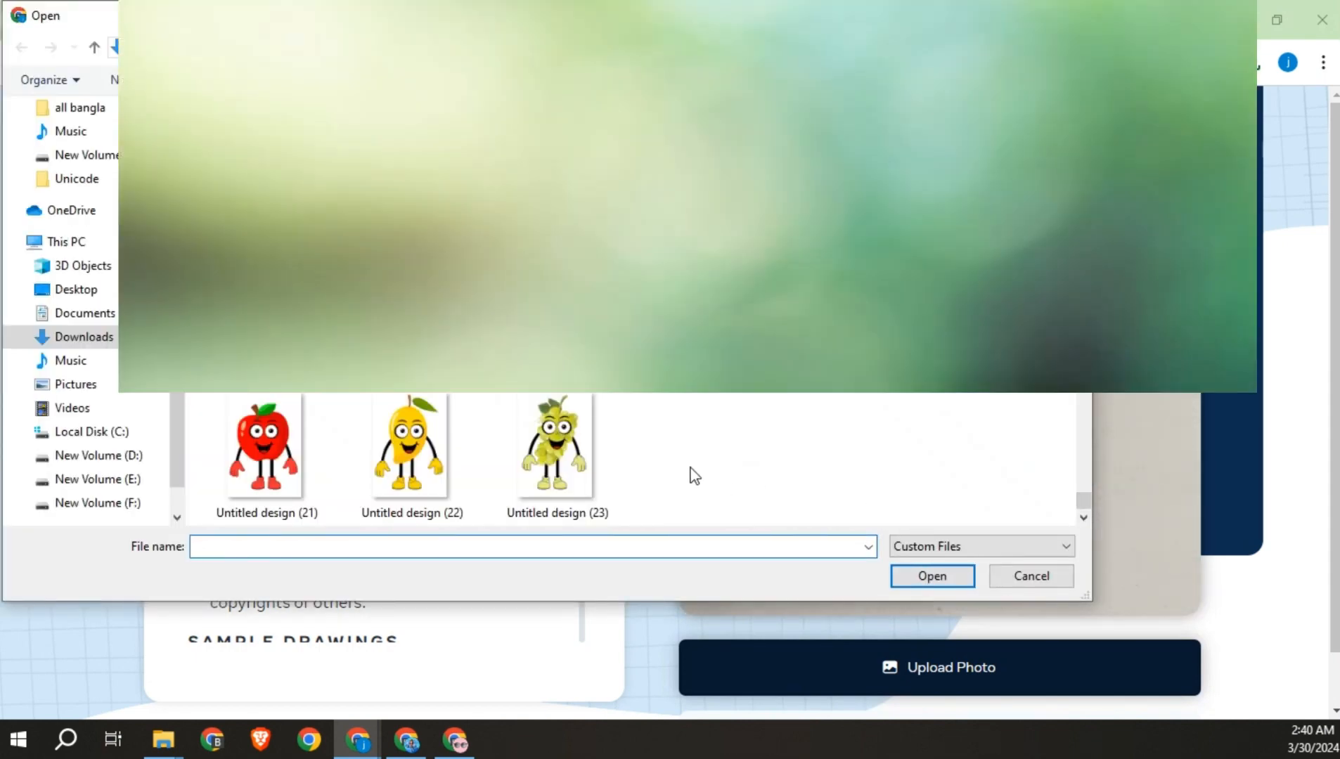
double_click(263, 447)
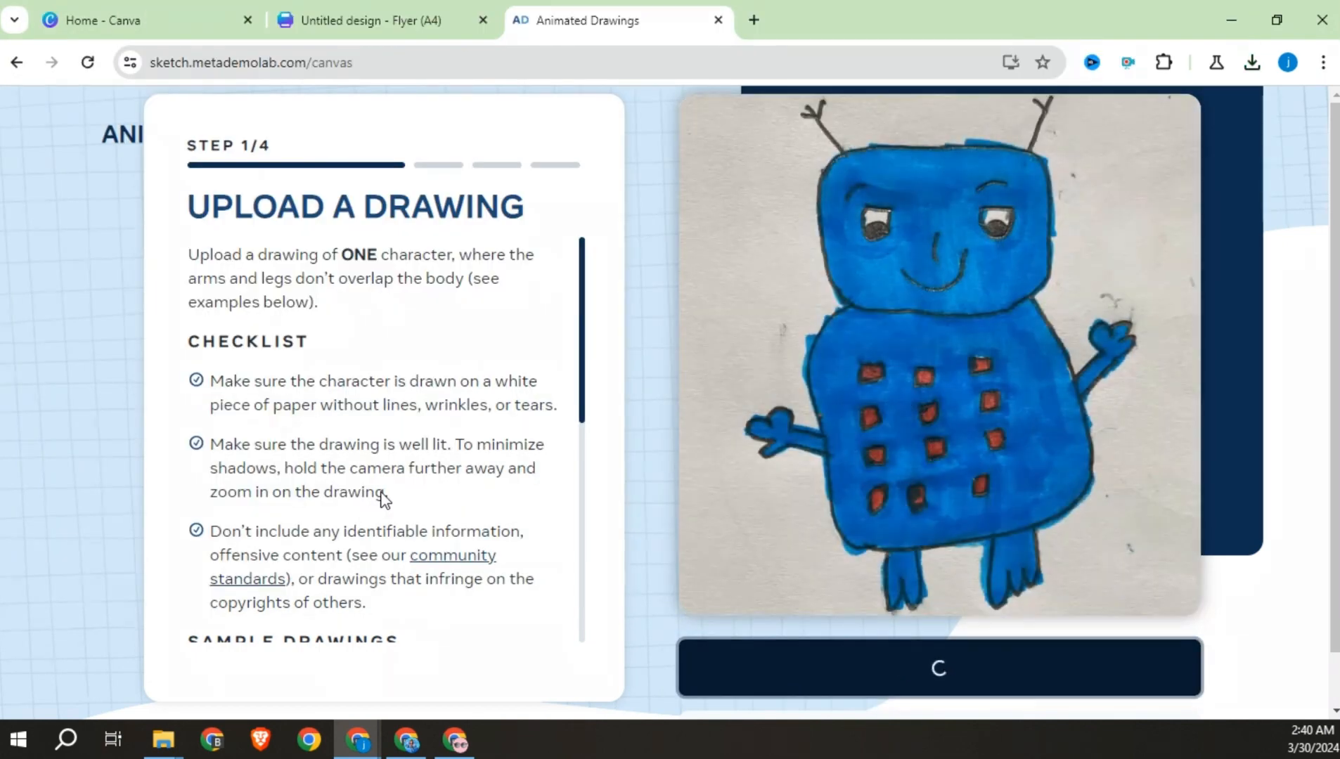
click(966, 673)
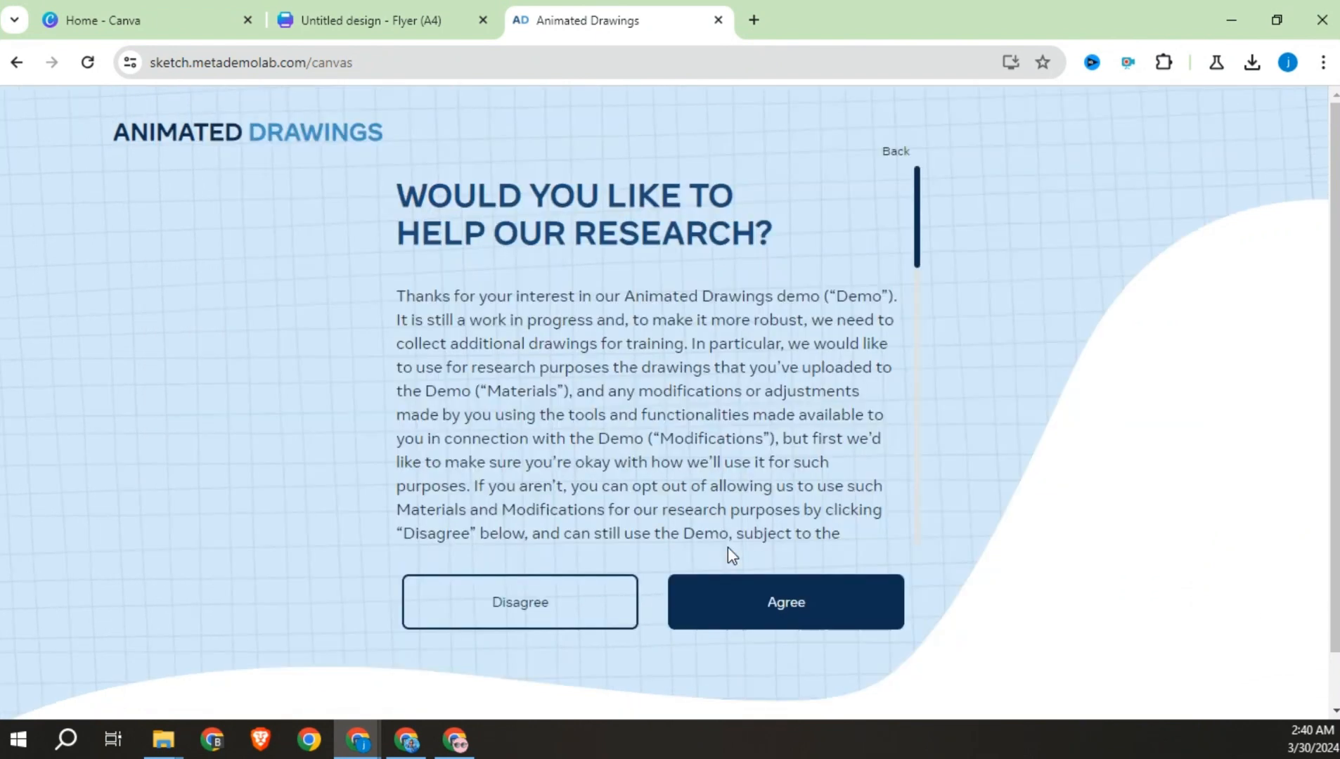
click(748, 610)
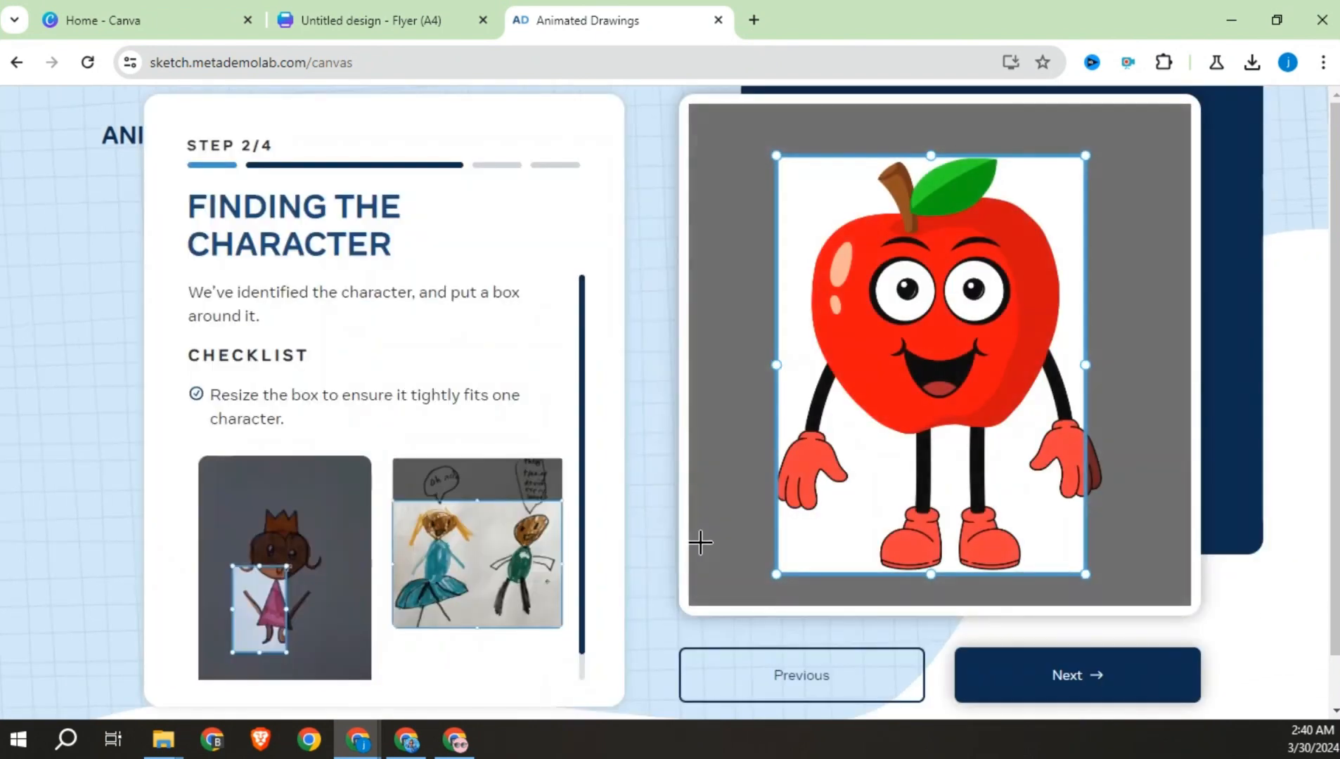
Enlarge the character box on all four sides so it encloses the whole apple, and continue to character separation
drag(779, 367, 729, 365)
drag(1083, 365, 1133, 366)
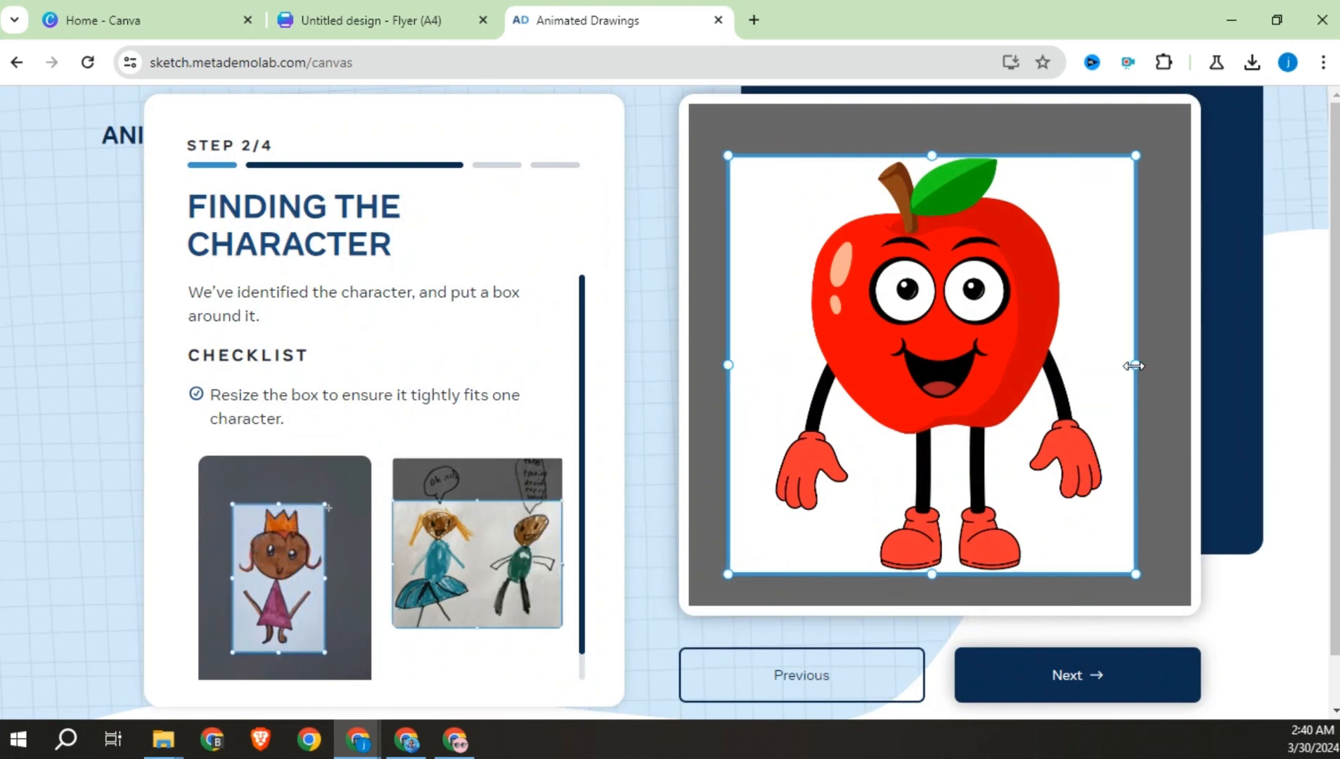
drag(933, 155, 932, 131)
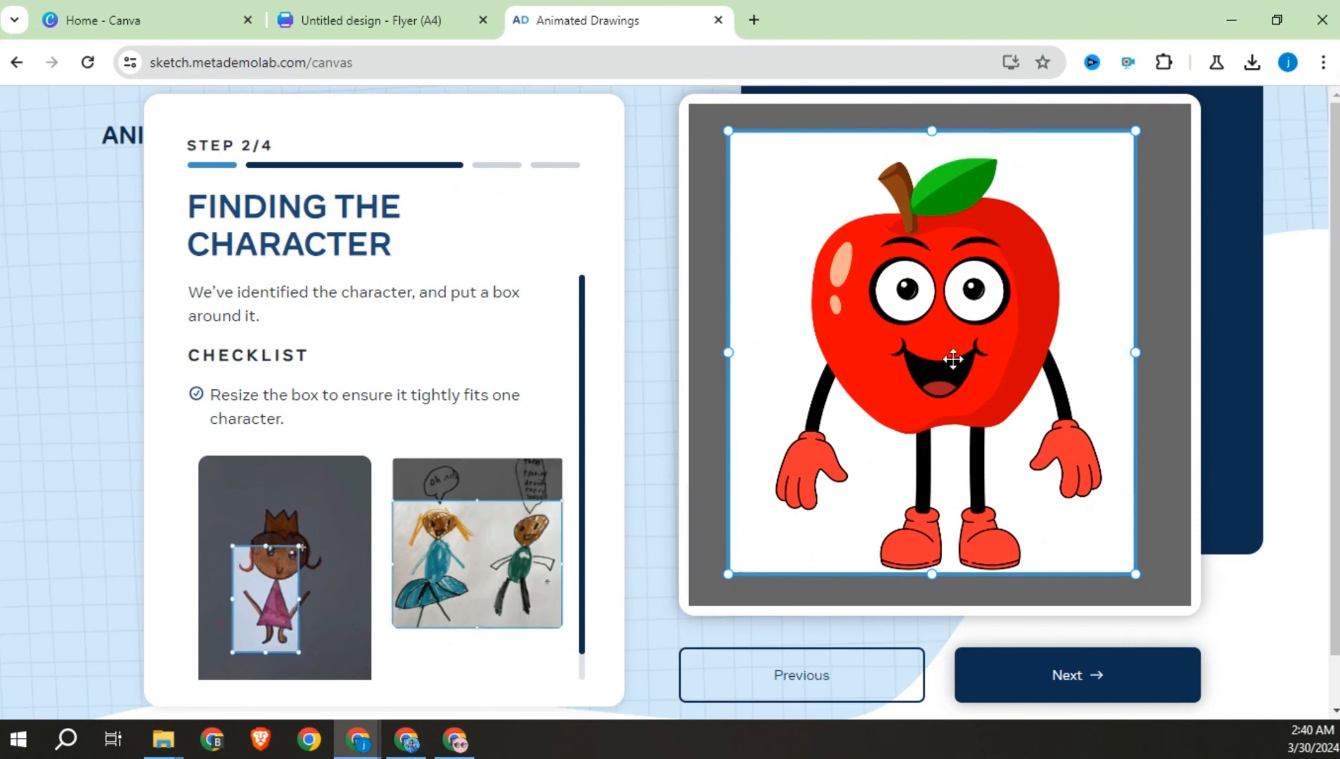
drag(933, 574, 932, 586)
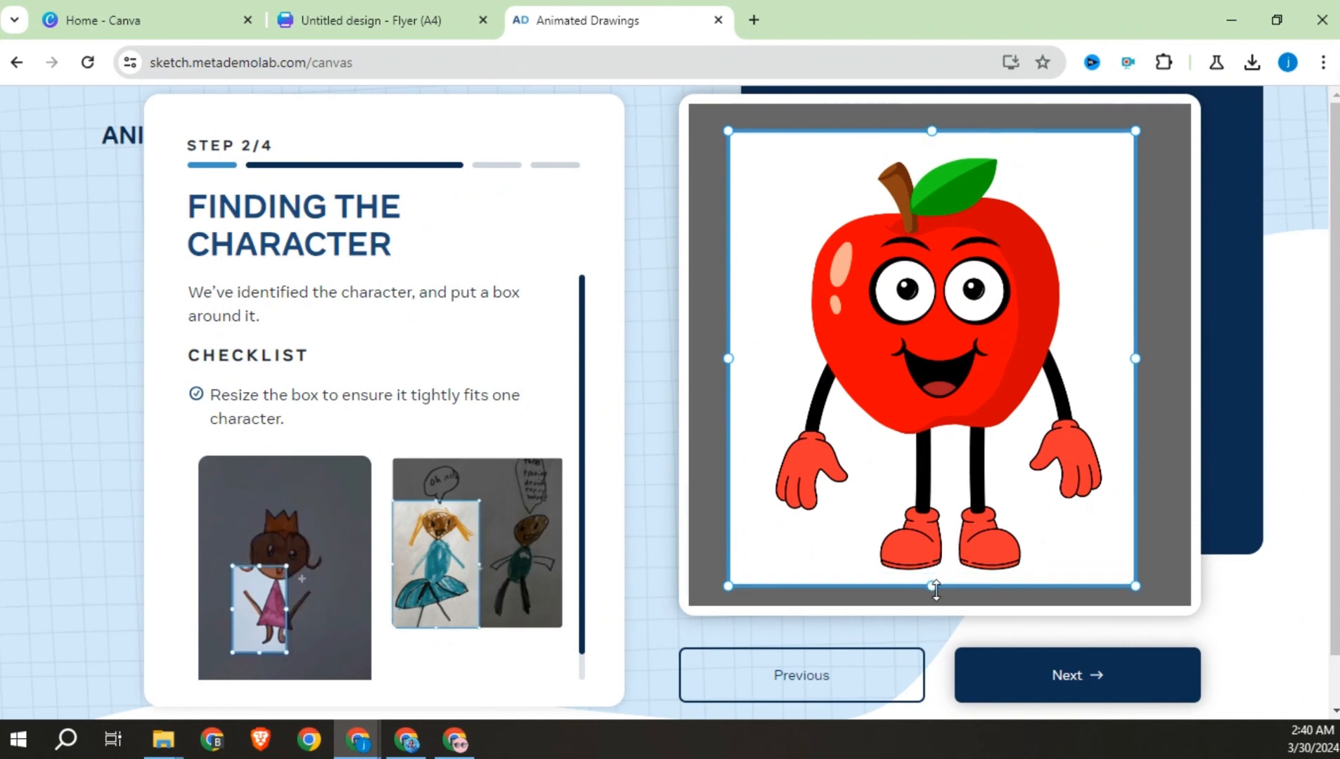
click(1066, 688)
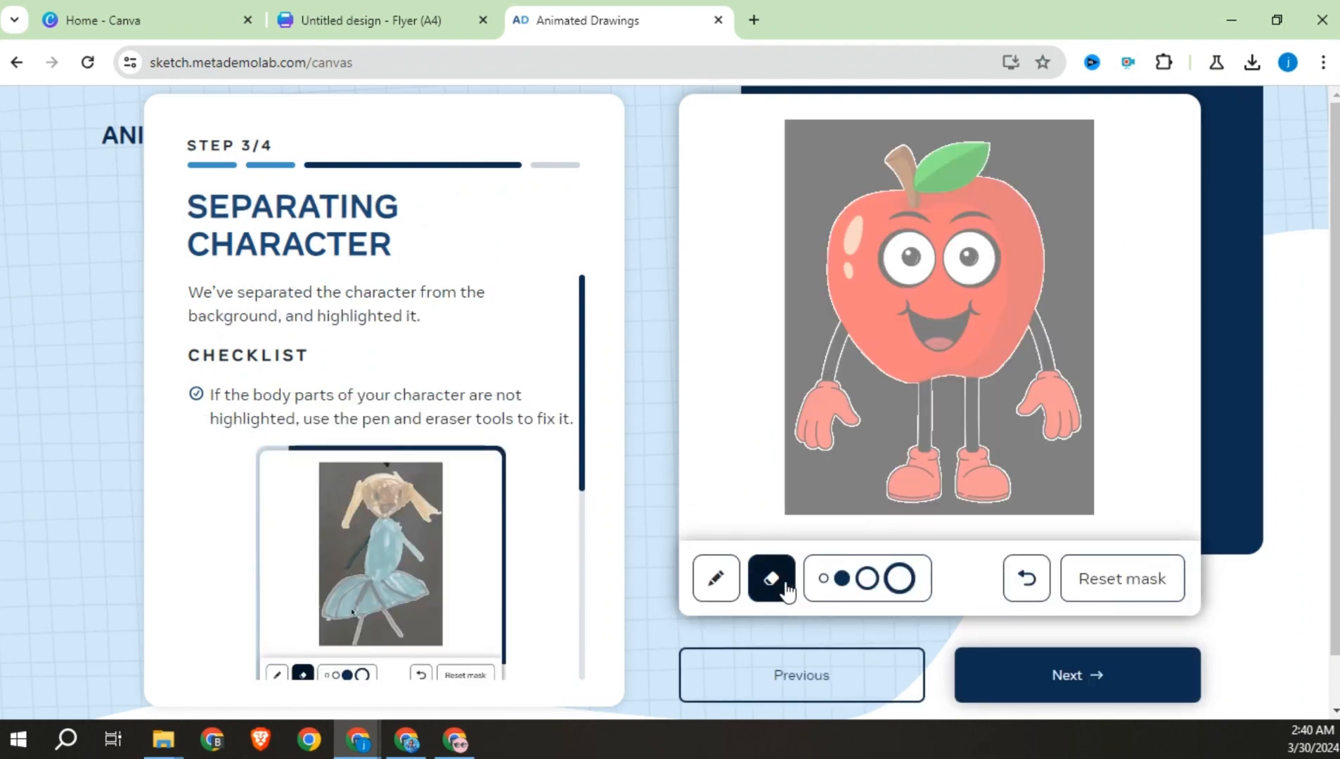
Accept the apple's separated mask and its detected joints to reach the animation choices
click(1053, 679)
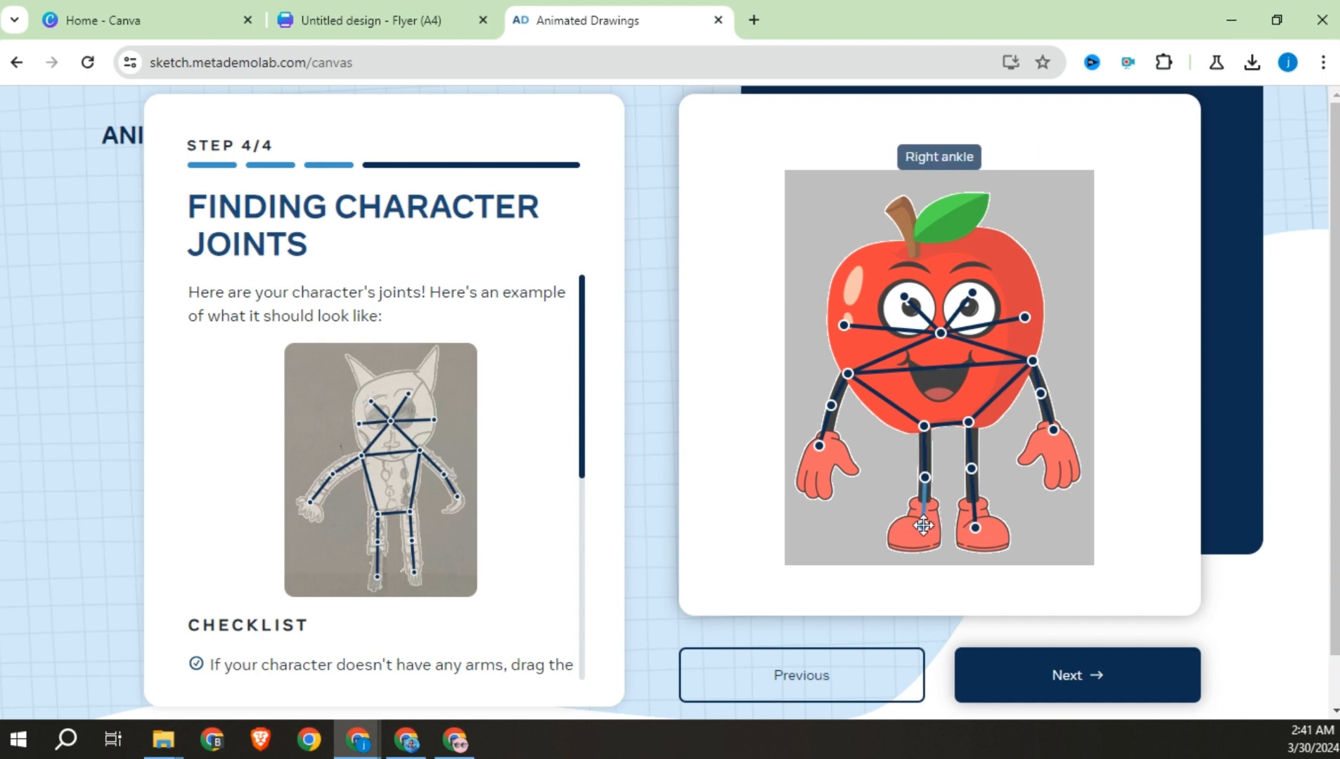
click(1062, 680)
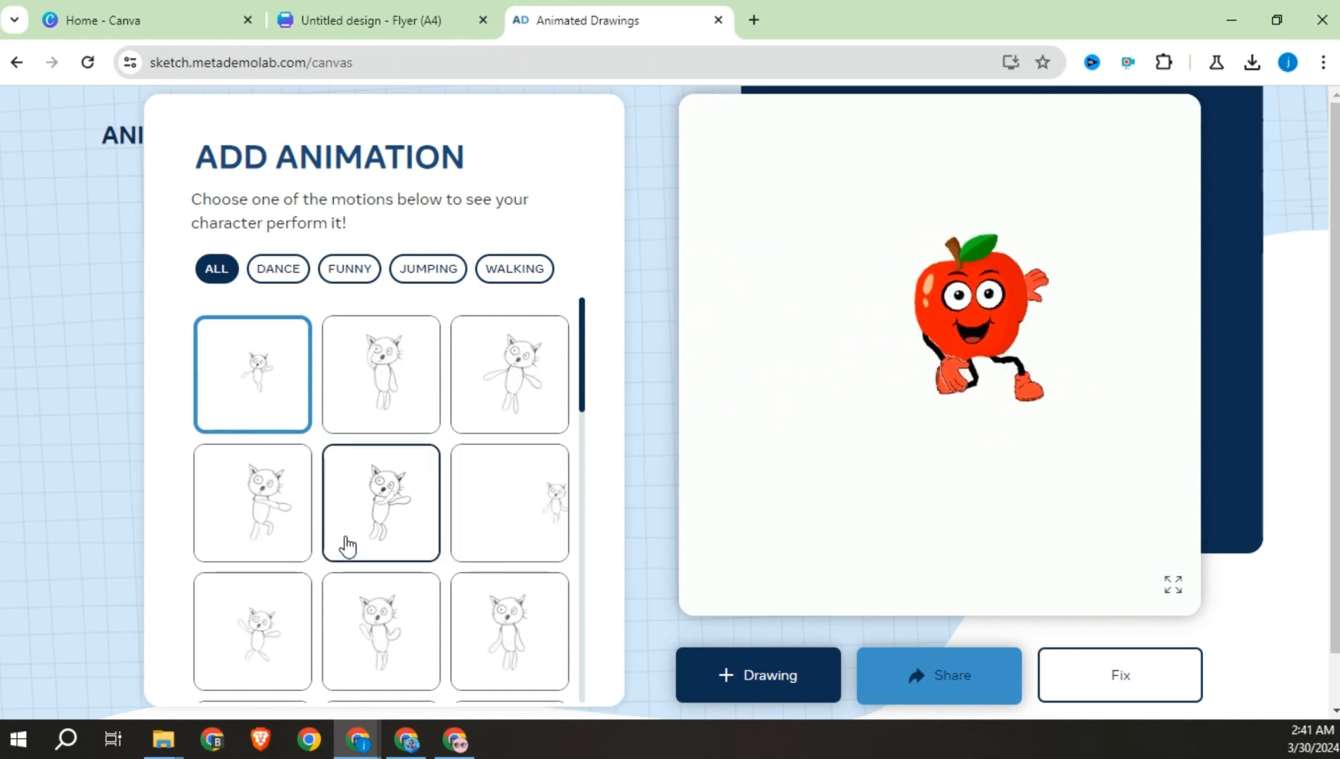
Apply the dance motion to the apple character and download its video from the full-screen view
scroll(348, 549, down, 1)
click(377, 540)
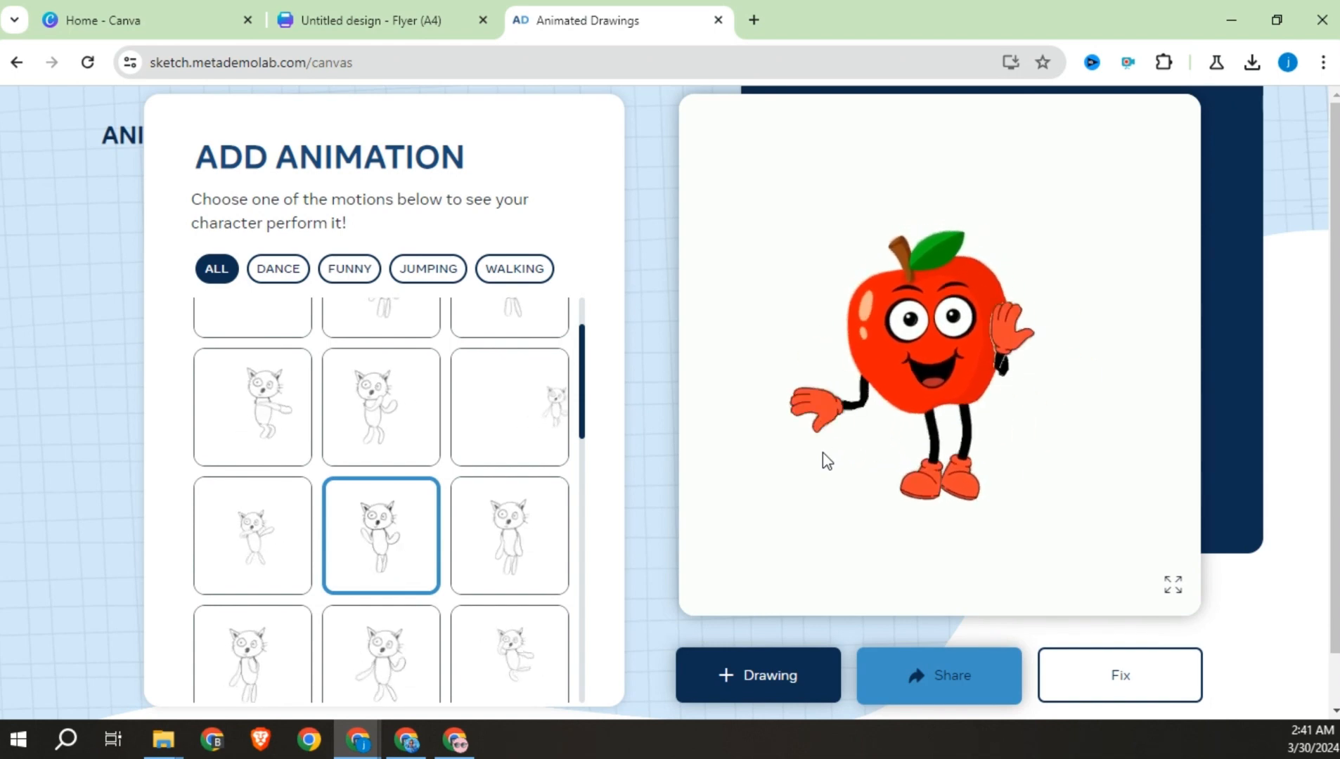
click(1173, 585)
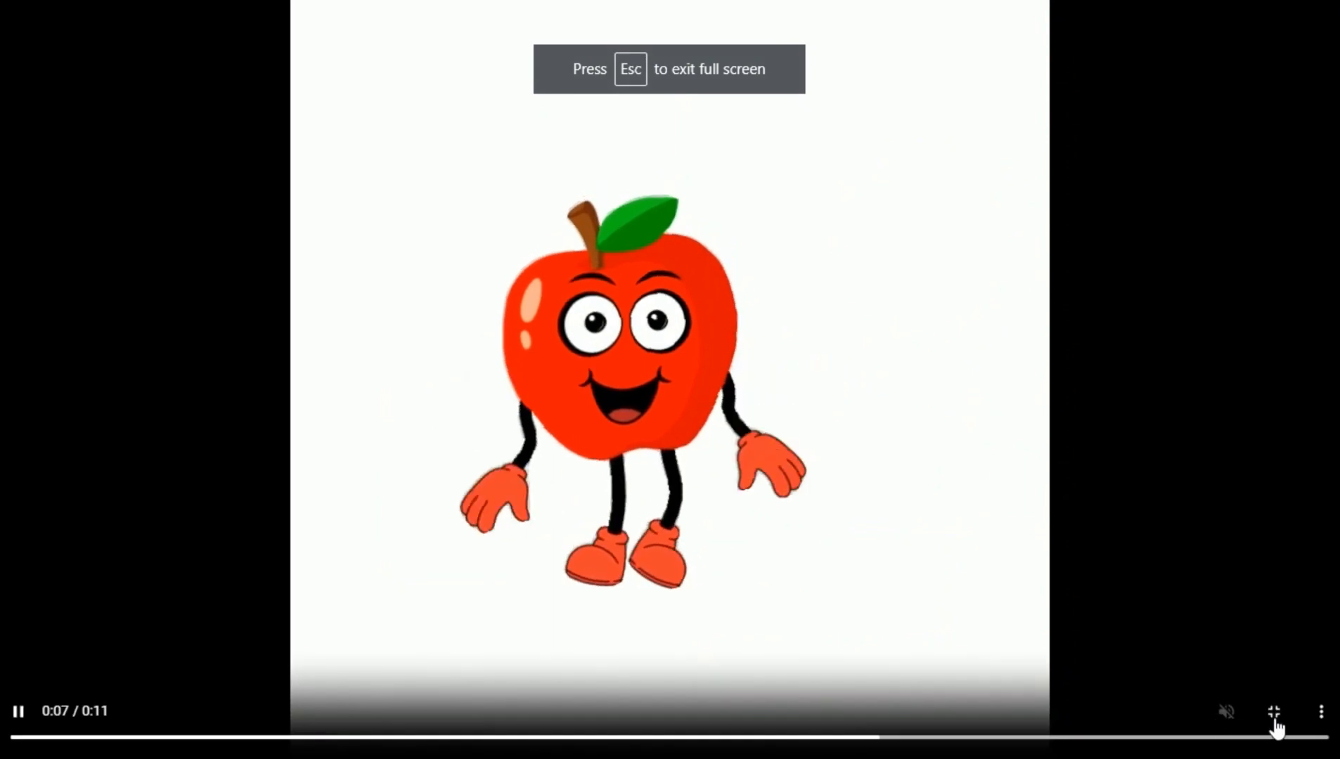
click(1321, 712)
click(1171, 619)
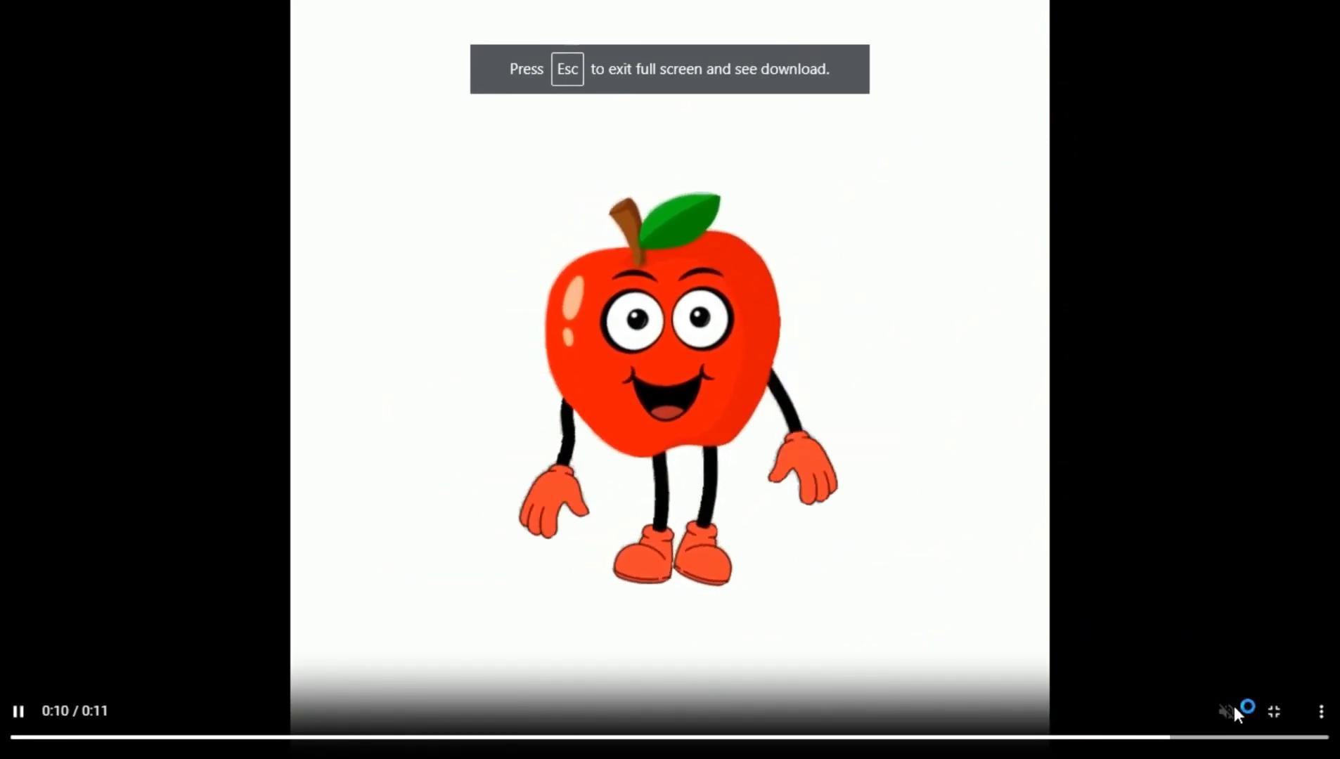
click(1275, 712)
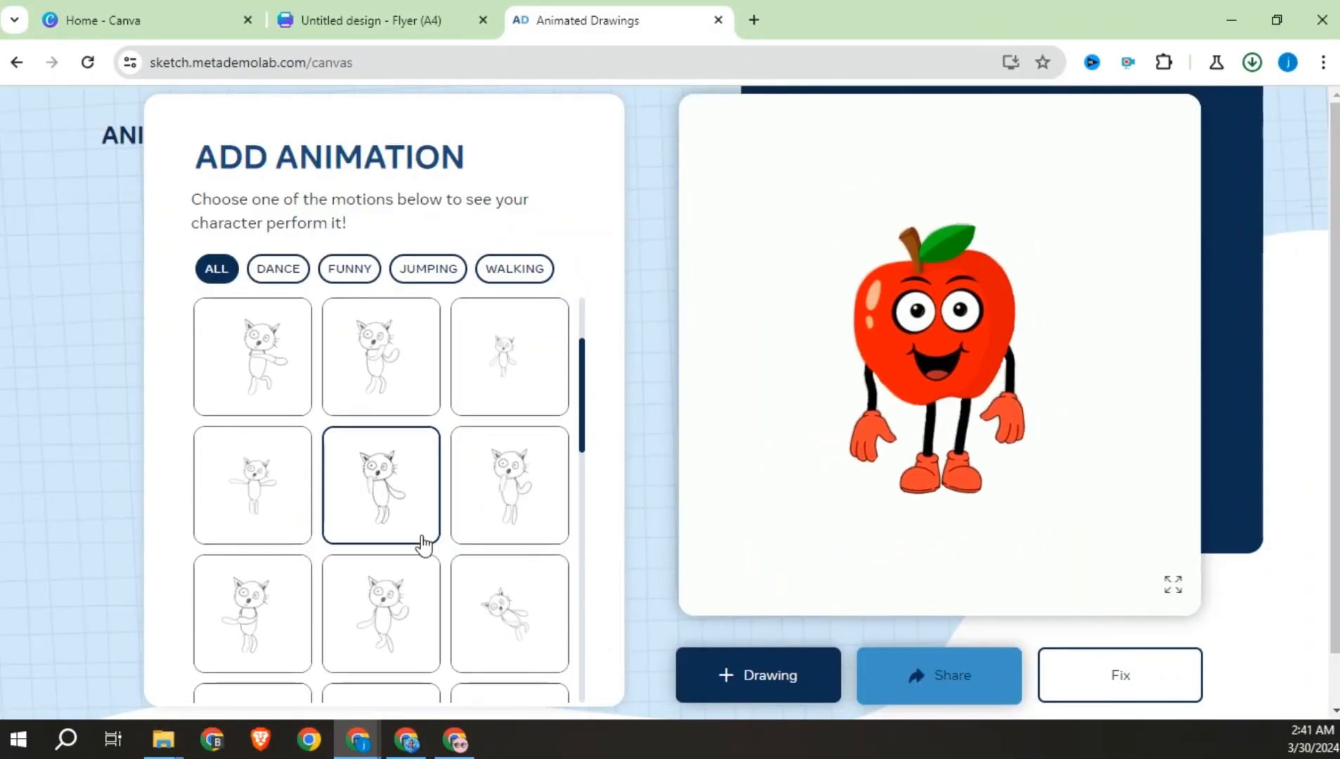
Preview another motion on the apple character and browse the remaining motions for a walk
scroll(423, 543, down, 2)
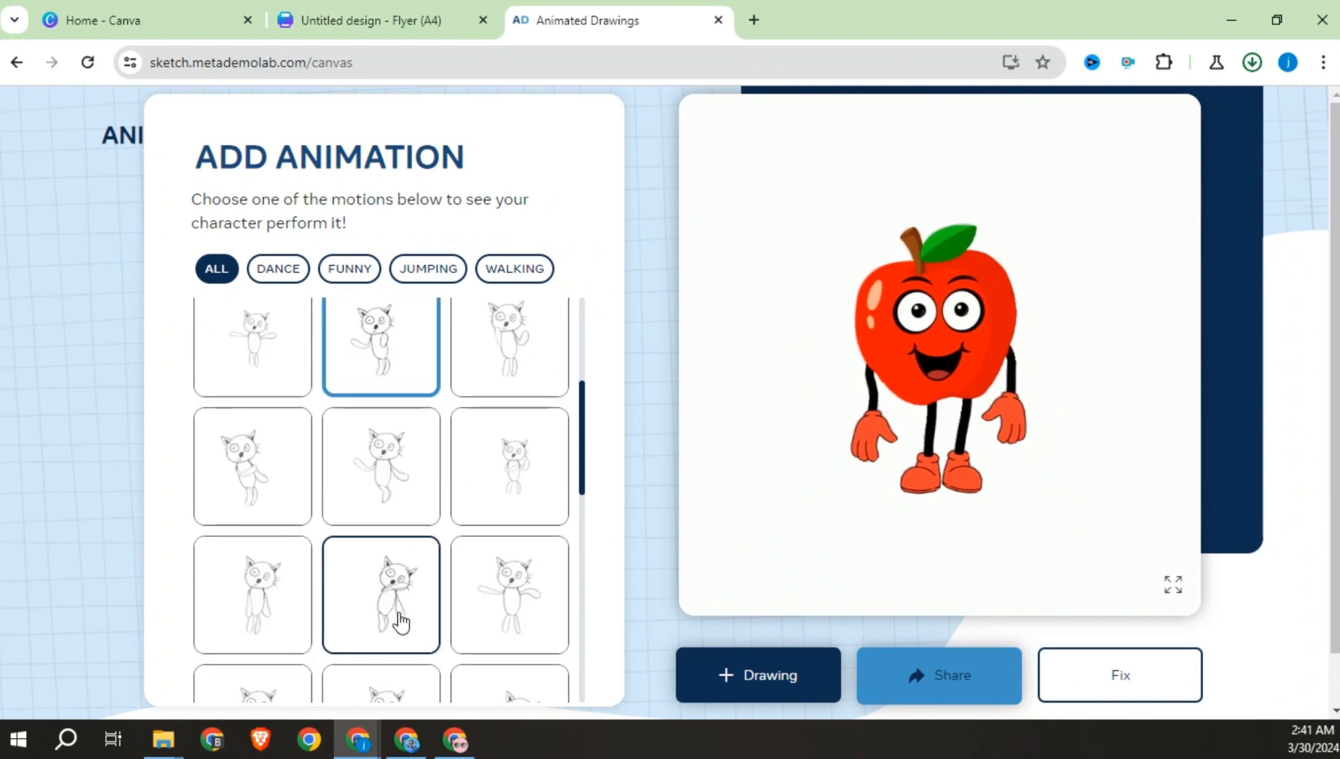
click(256, 598)
scroll(367, 575, down, 3)
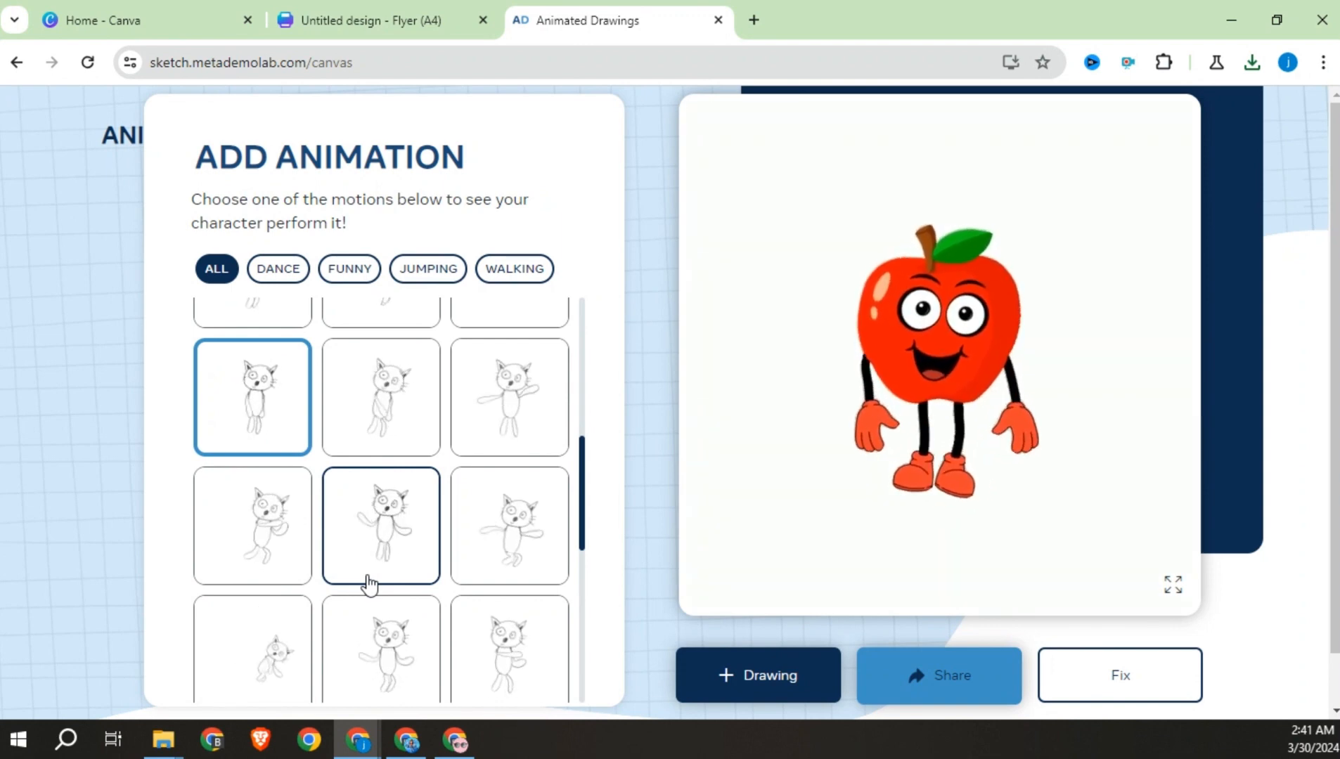
scroll(369, 584, down, 2)
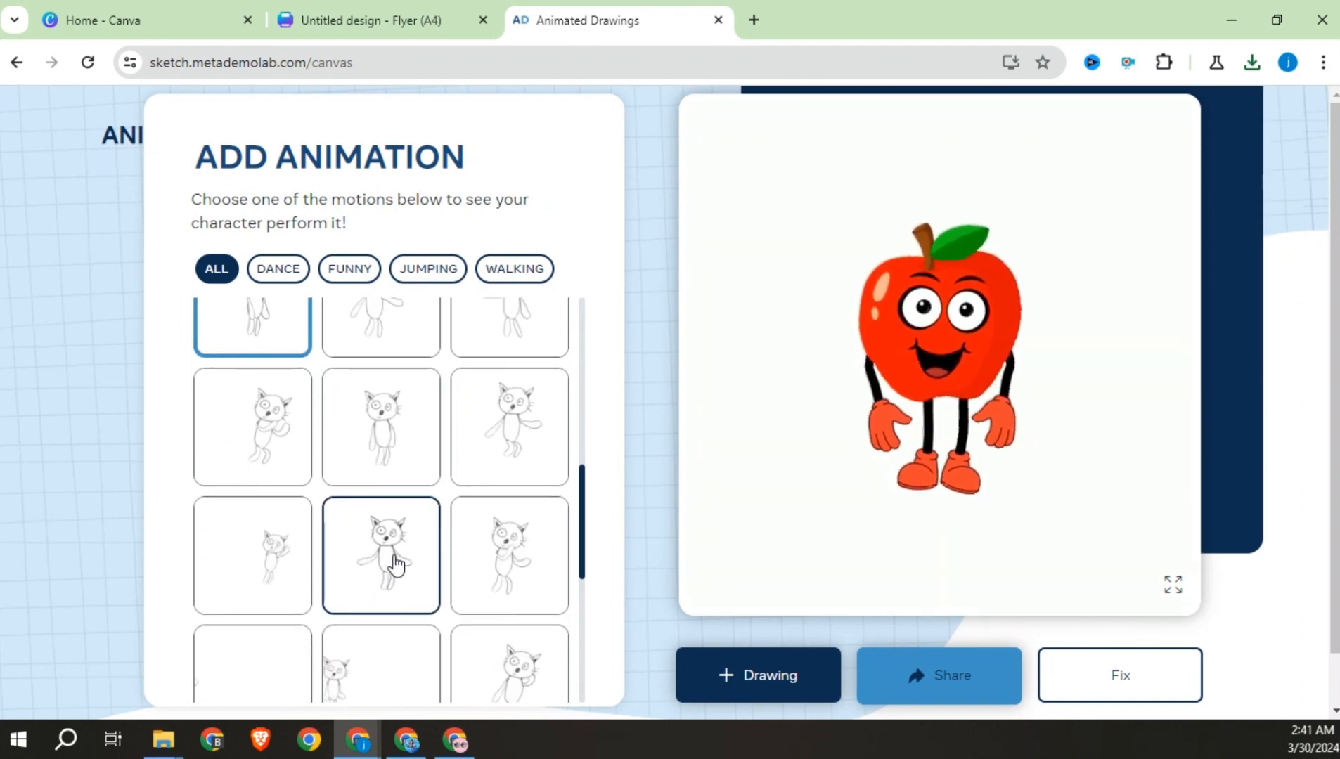
scroll(392, 563, down, 3)
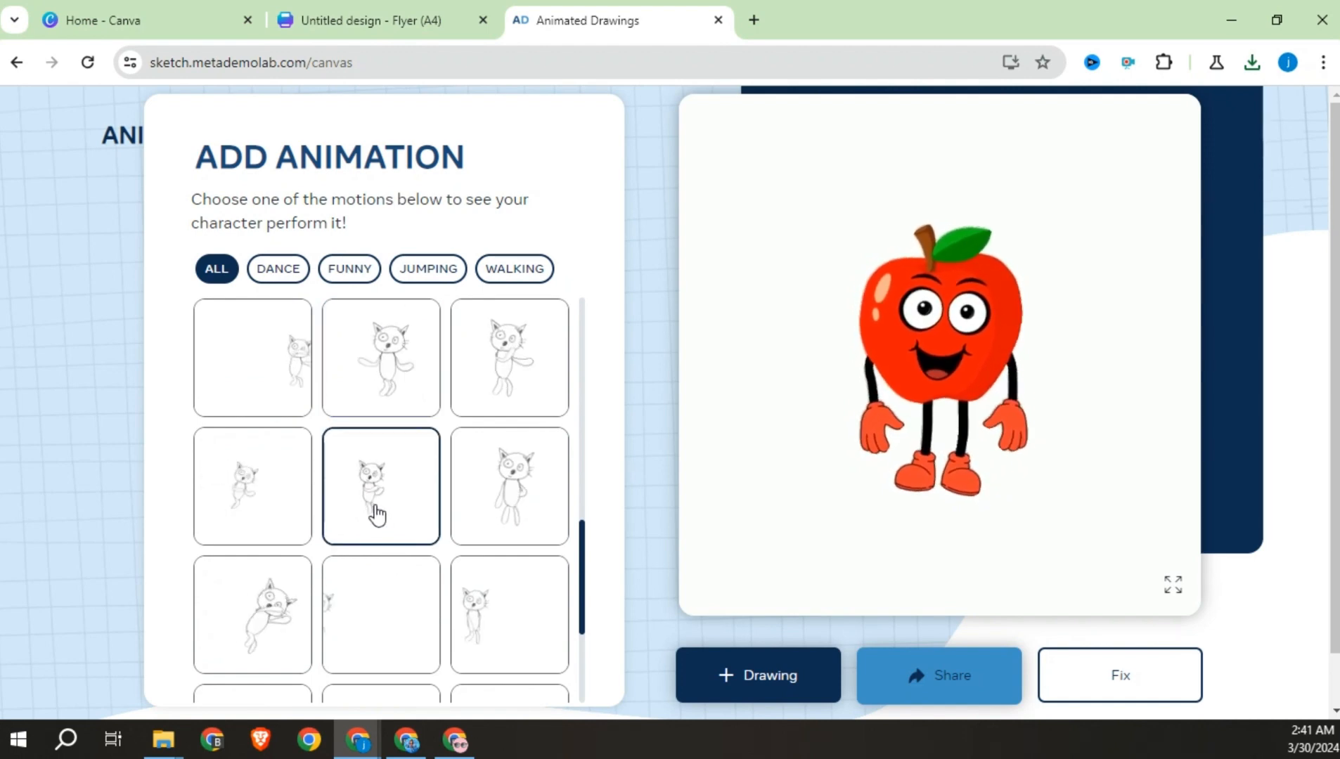
Apply the standard walk motion to the apple character and download its video from the full-screen view
click(481, 628)
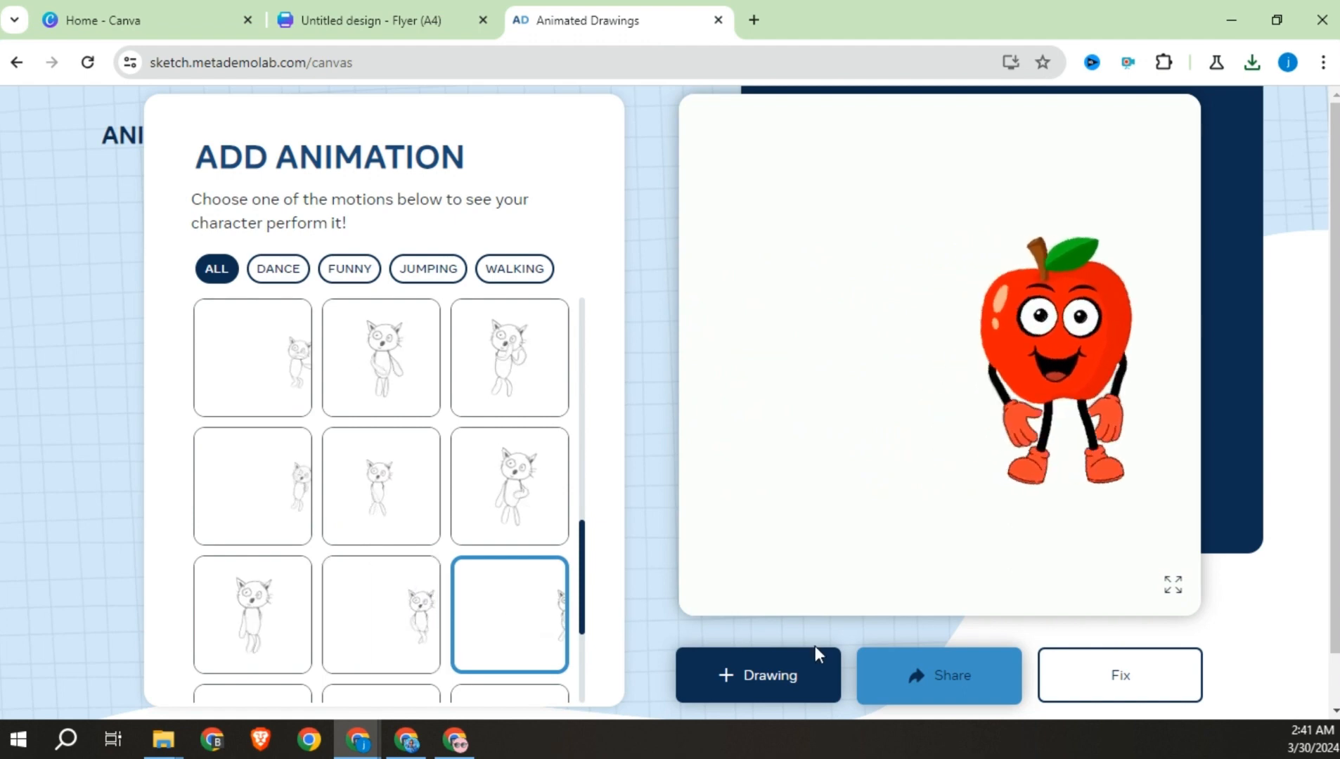
click(1176, 587)
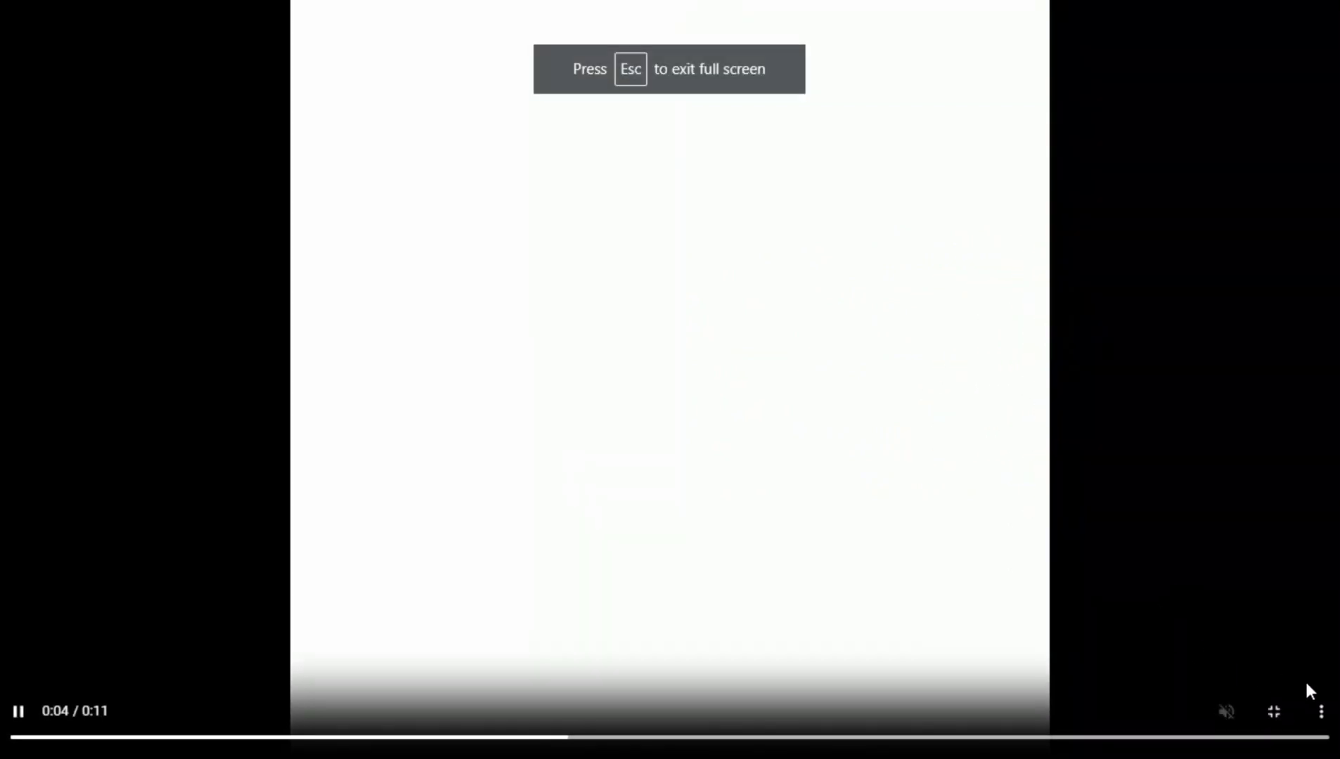
click(1321, 712)
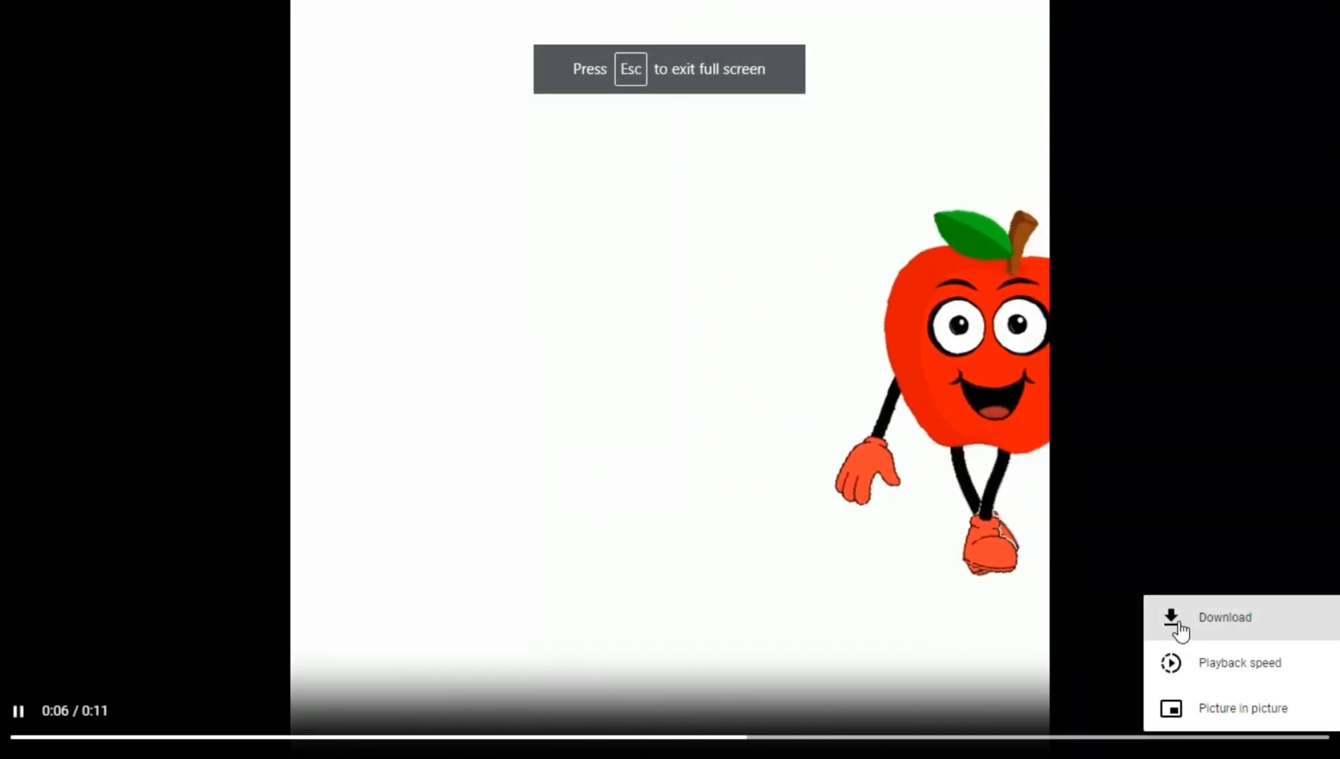
click(1179, 623)
click(1271, 713)
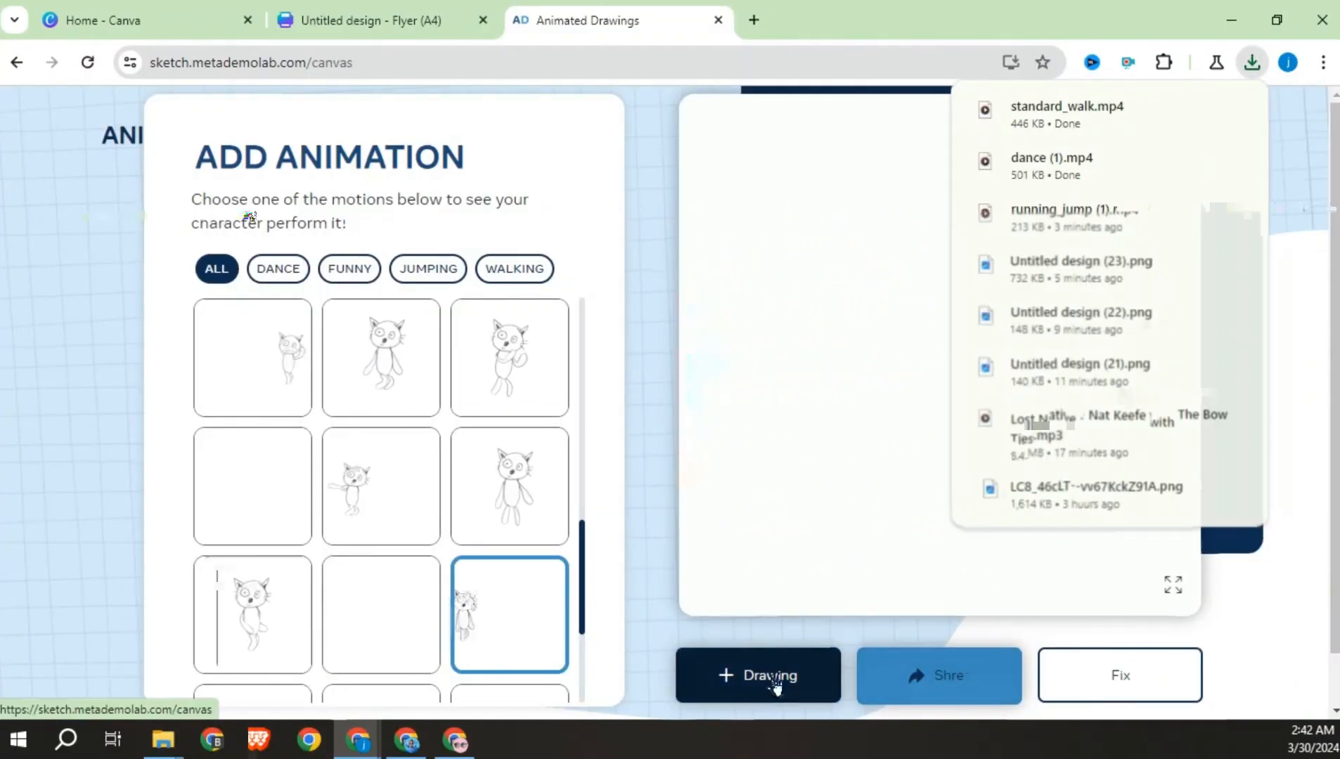
Start a new drawing with the mango character and continue past the upload stage
click(772, 678)
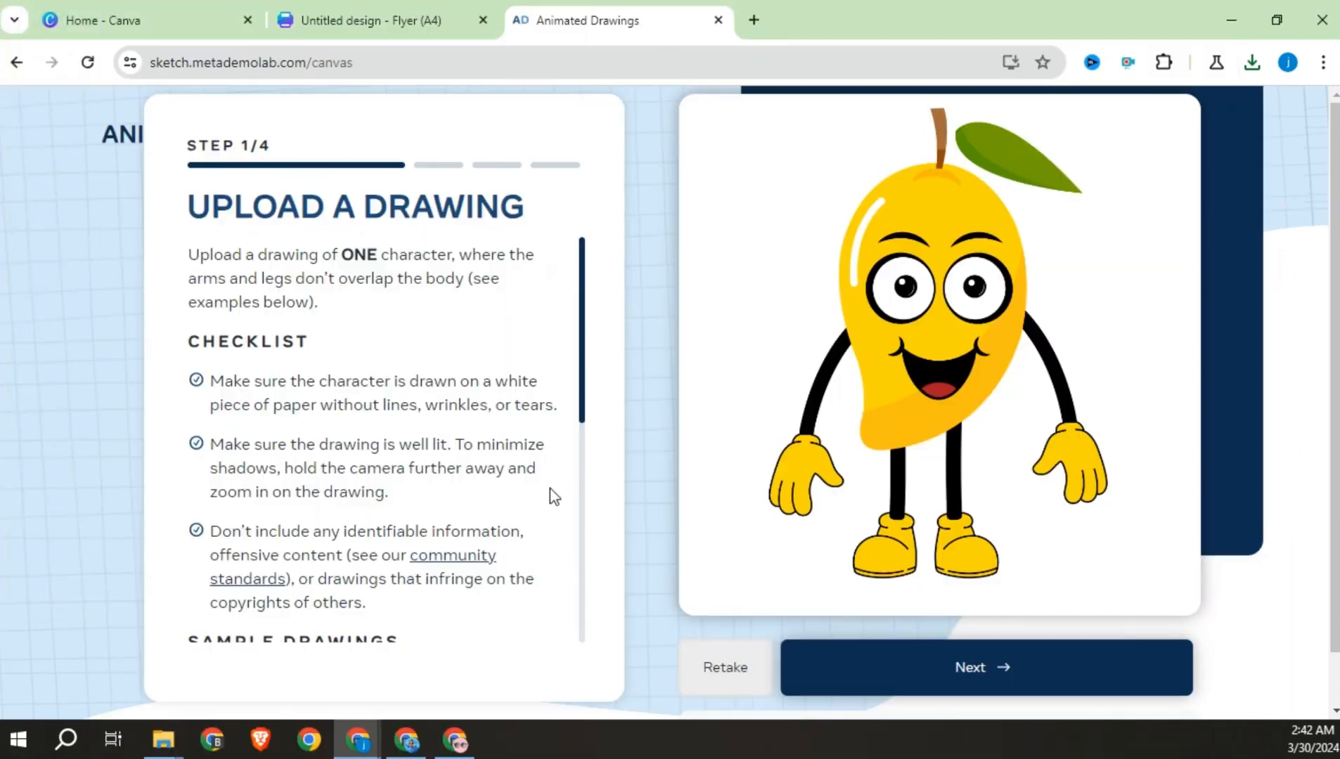
click(951, 670)
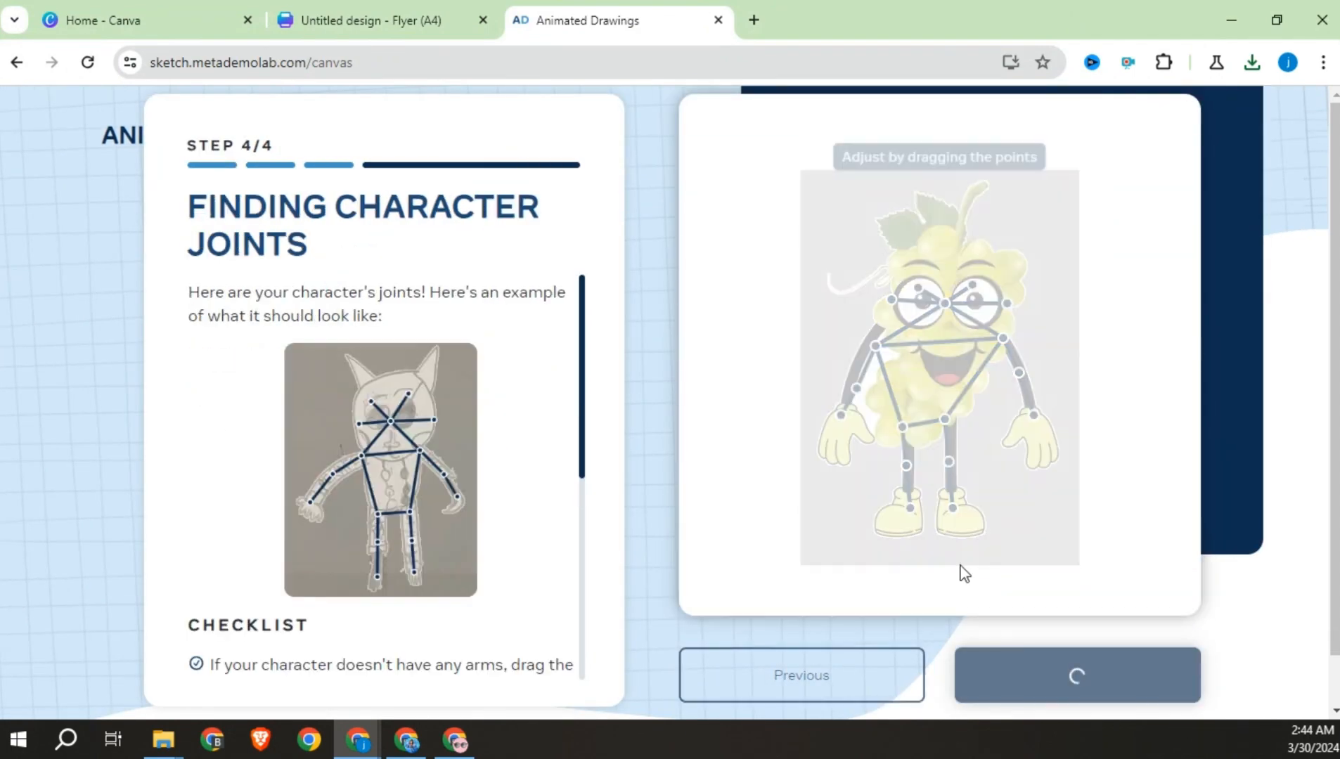
Preview several different motions on the grape character from the full list of animations
scroll(342, 542, down, 9)
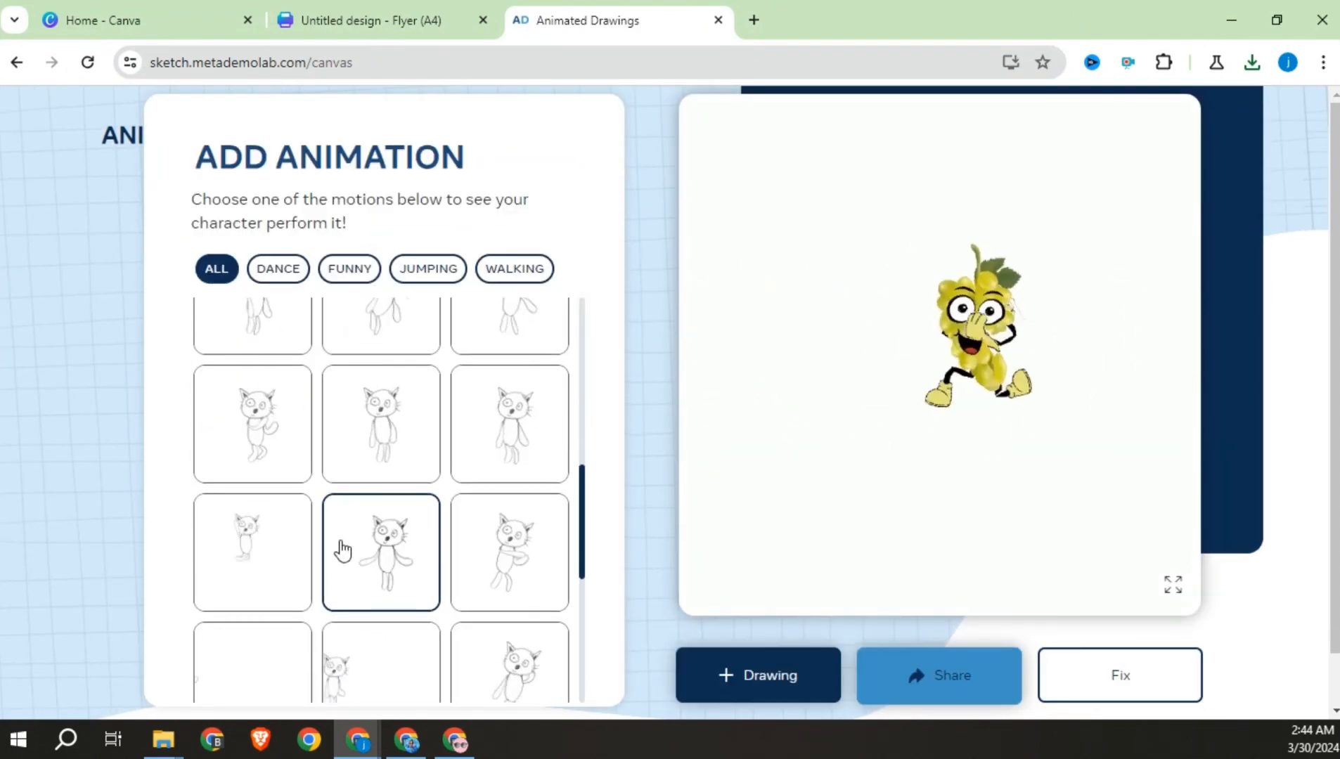
click(468, 547)
scroll(296, 605, down, 3)
click(277, 617)
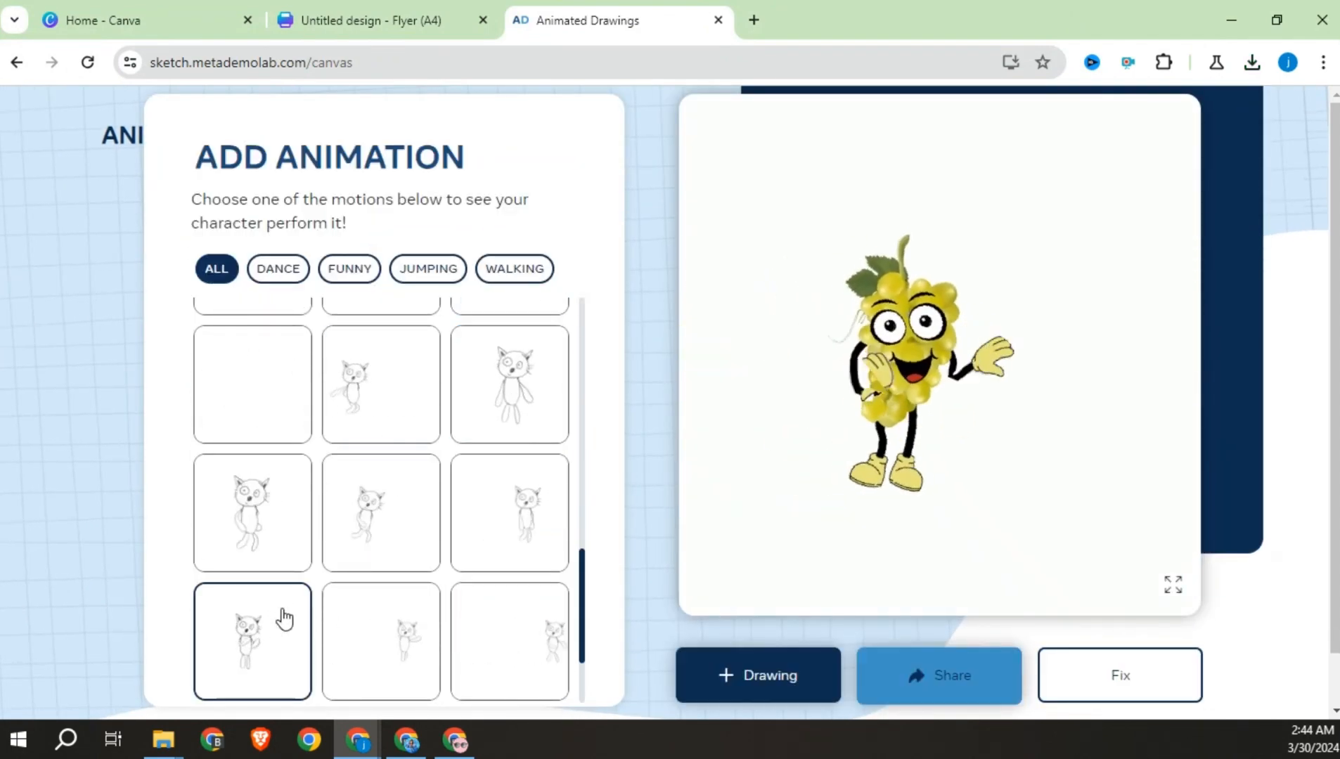
scroll(263, 413, down, 4)
click(453, 601)
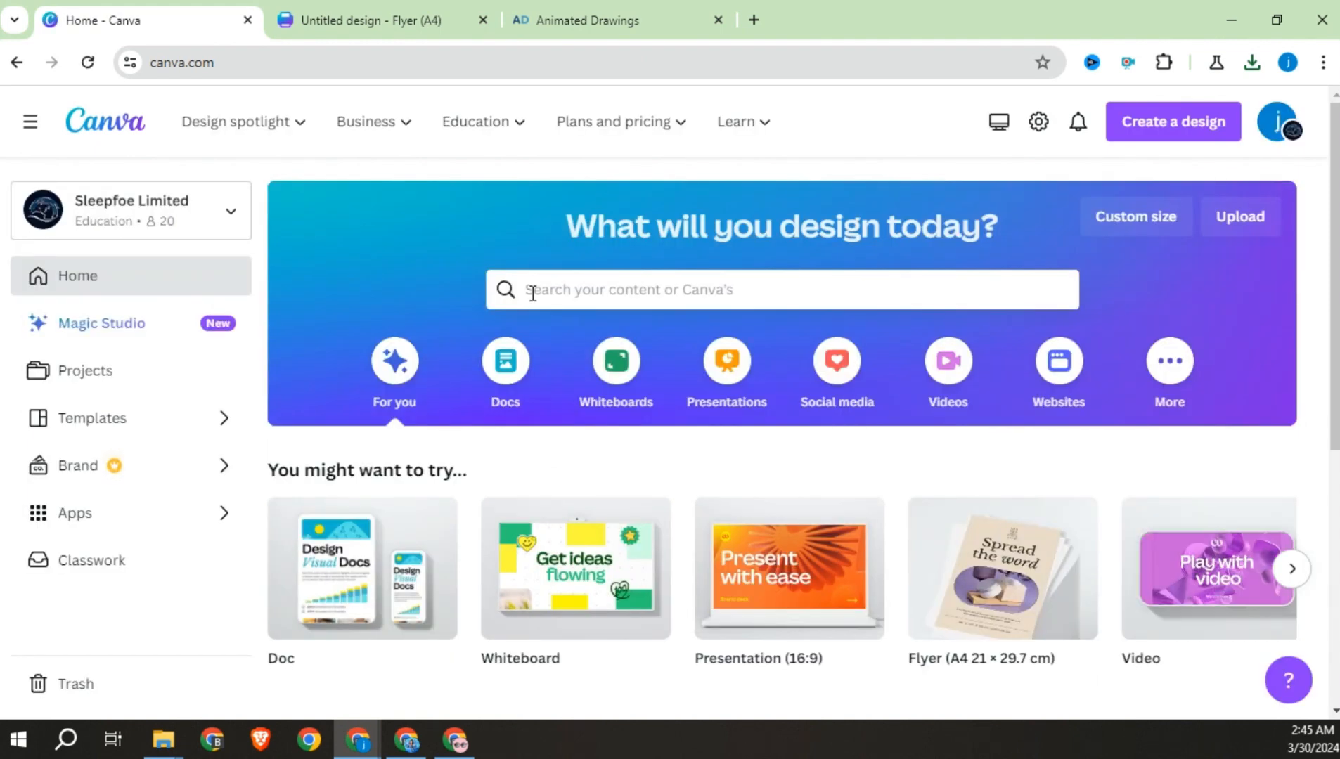
Switch to Canva, search the templates for "video" and create a blank video design
click(532, 294)
text(video)
key(Return)
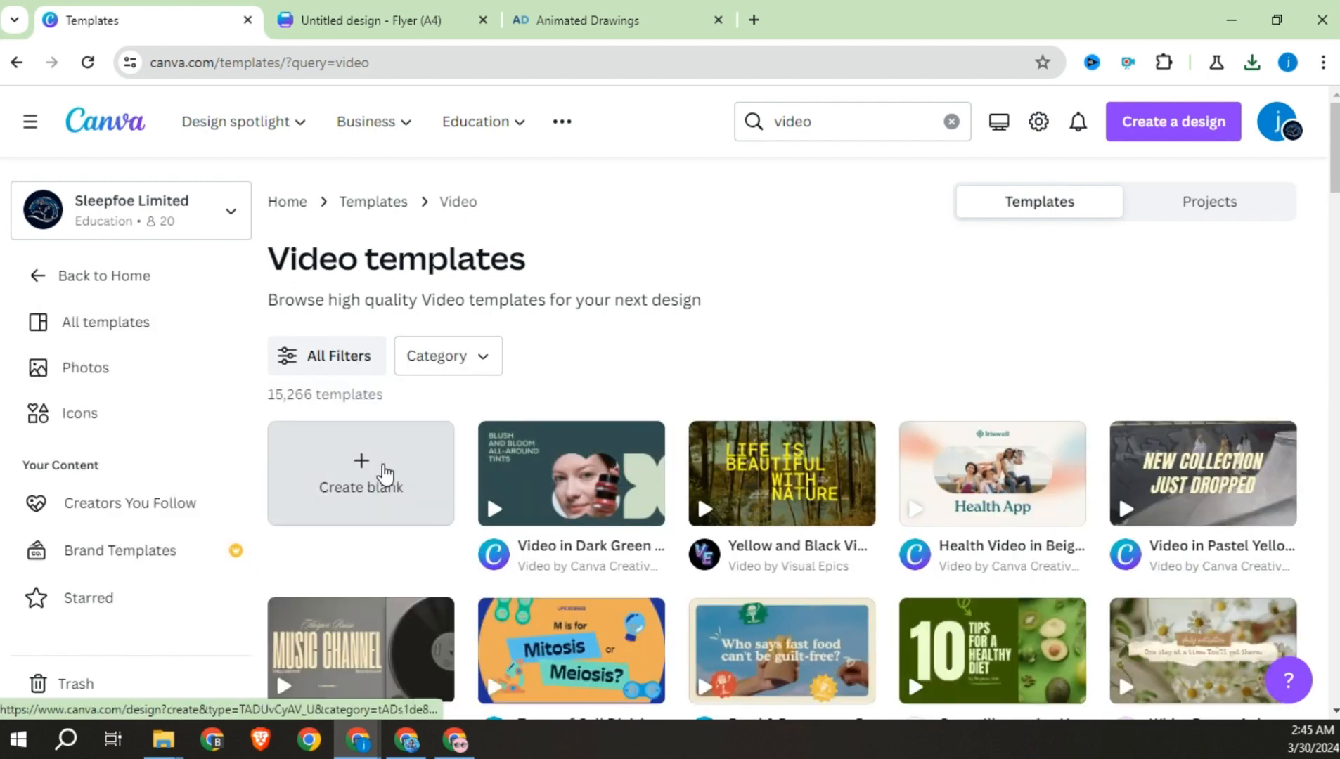
click(386, 471)
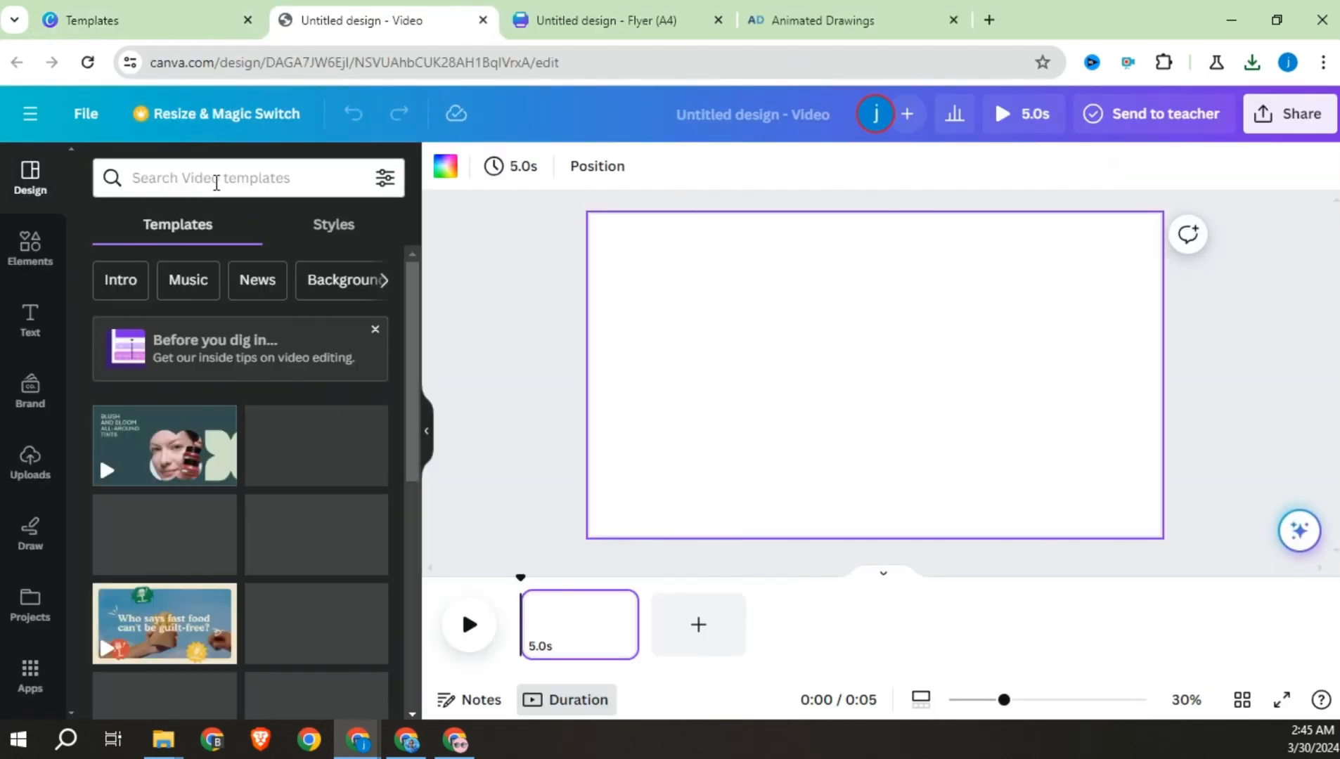
Search the elements for "cartoon school" and narrow the results to photos
click(31, 246)
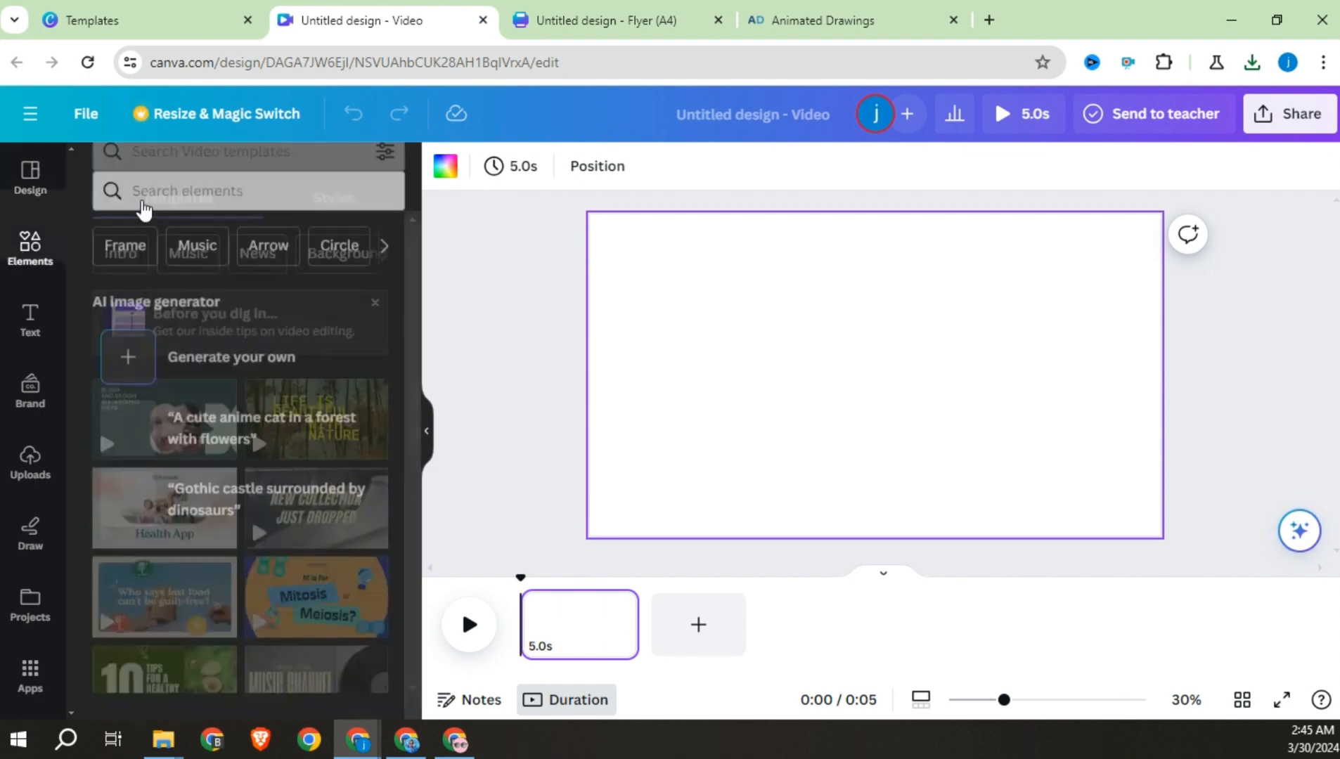
click(182, 176)
text(cartoon)
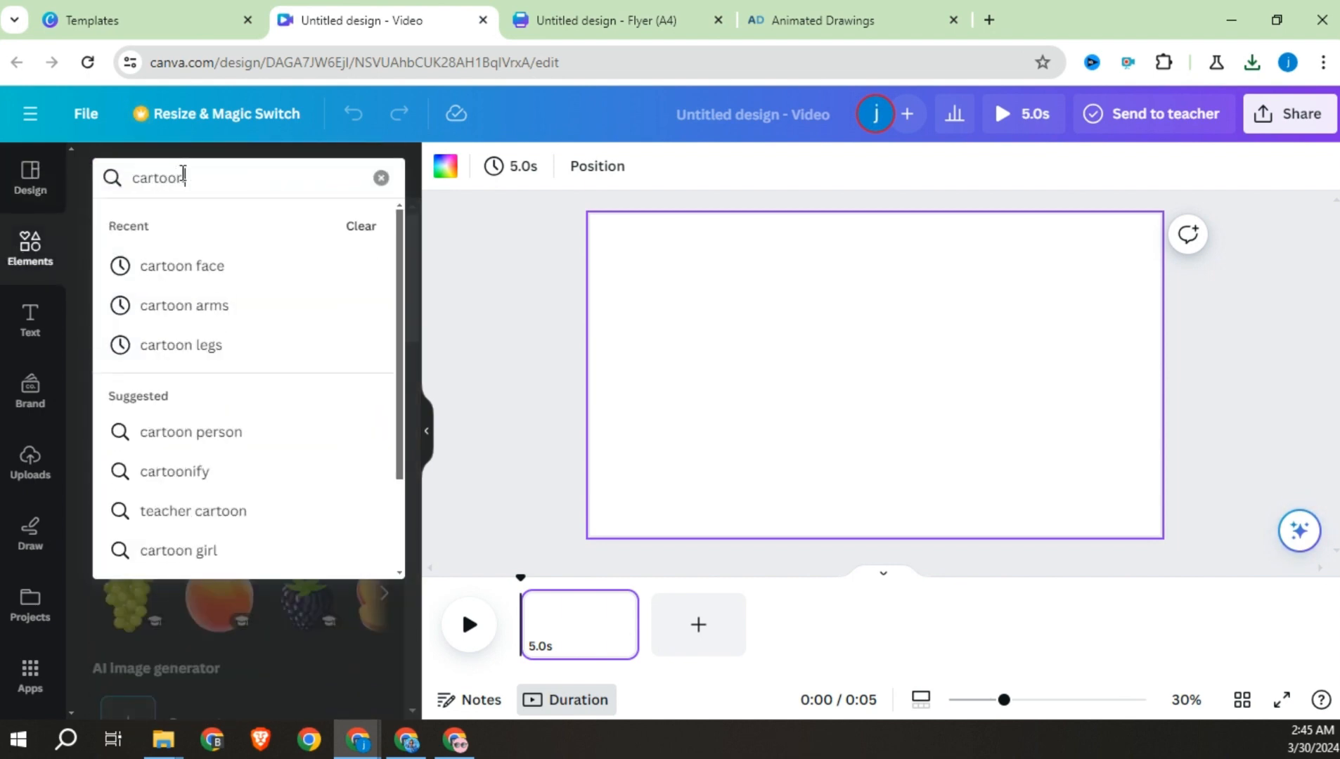
text( school)
key(Return)
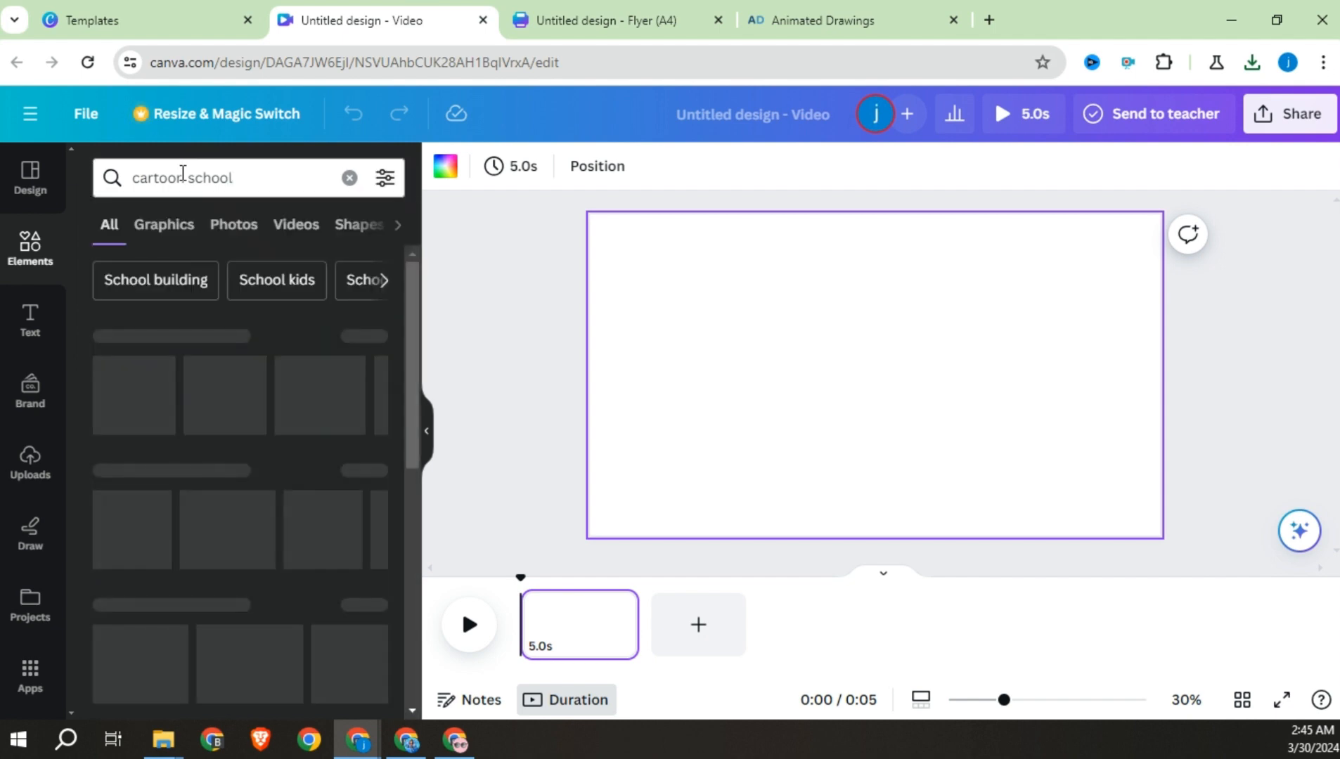
click(365, 335)
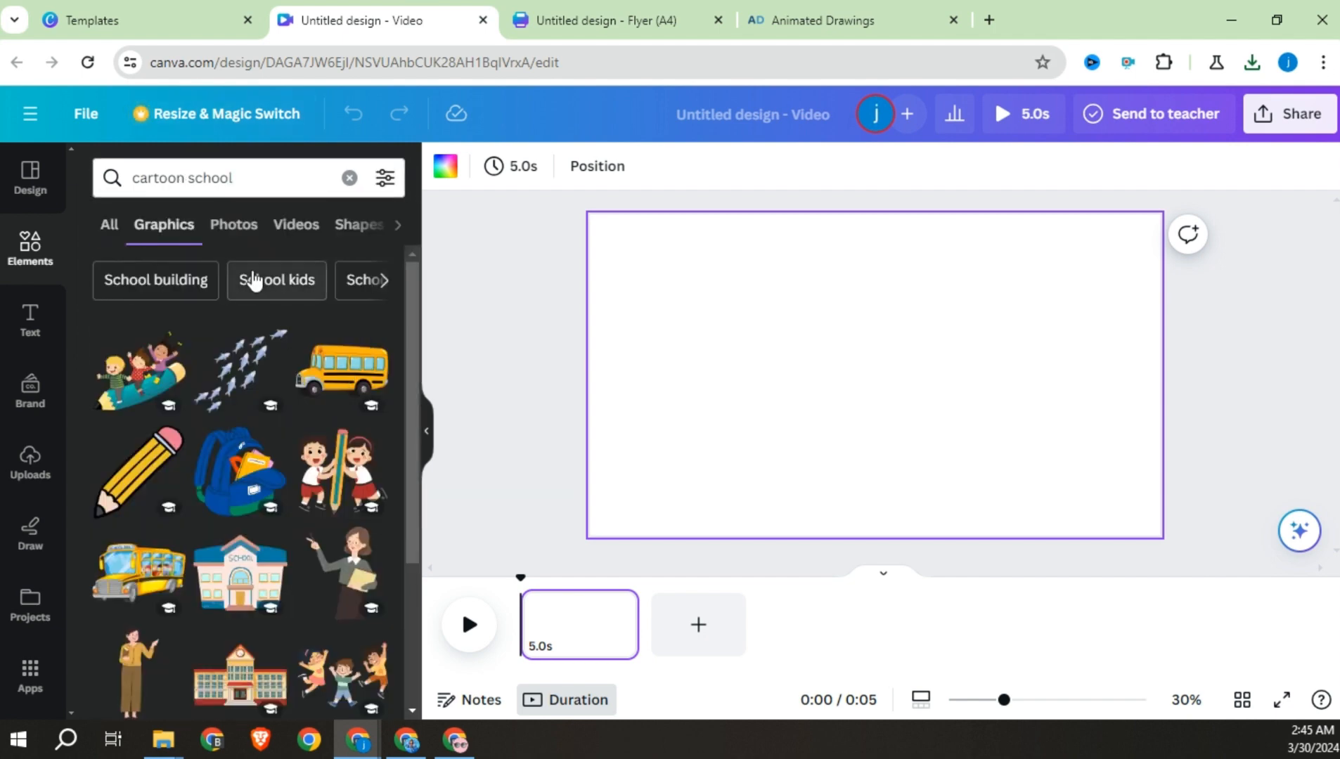
click(239, 242)
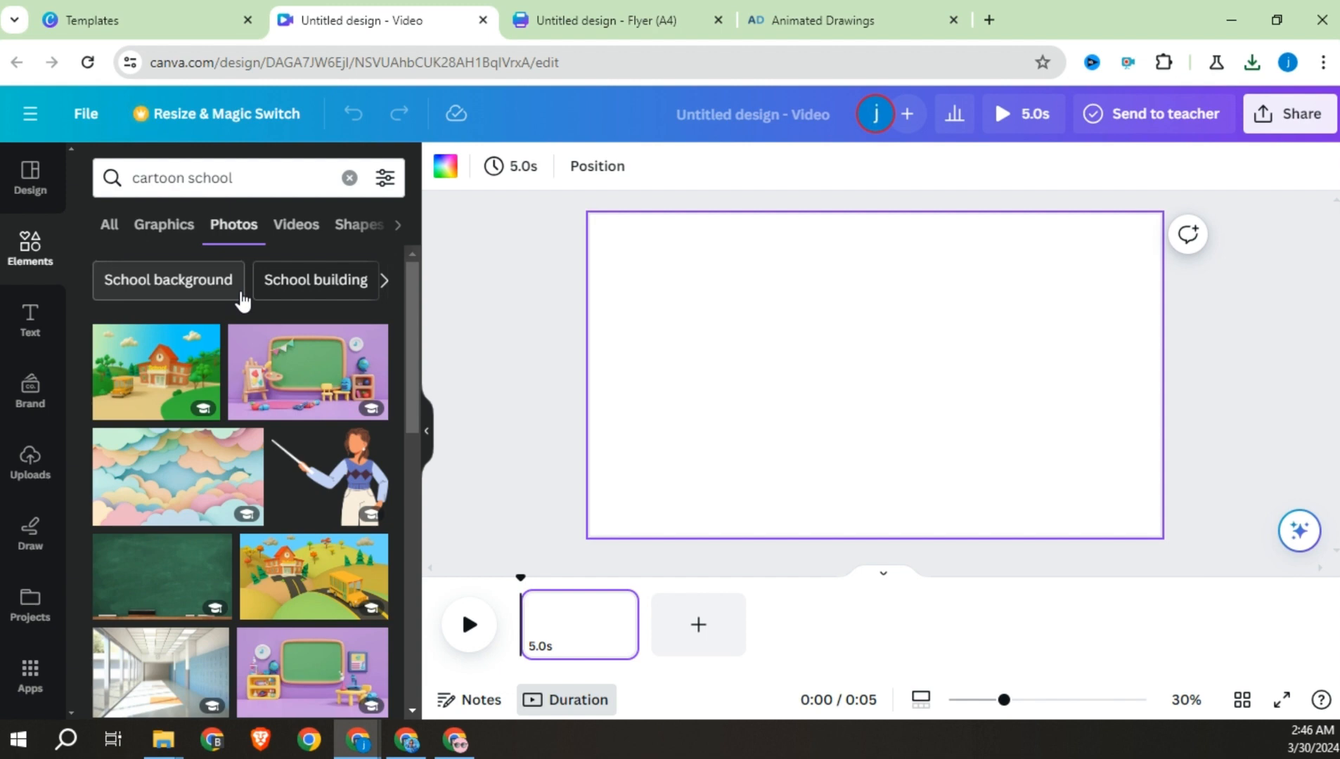
Add the purple classroom photo with the green chalkboard to the page and set it as the background
scroll(242, 301, down, 2)
click(316, 571)
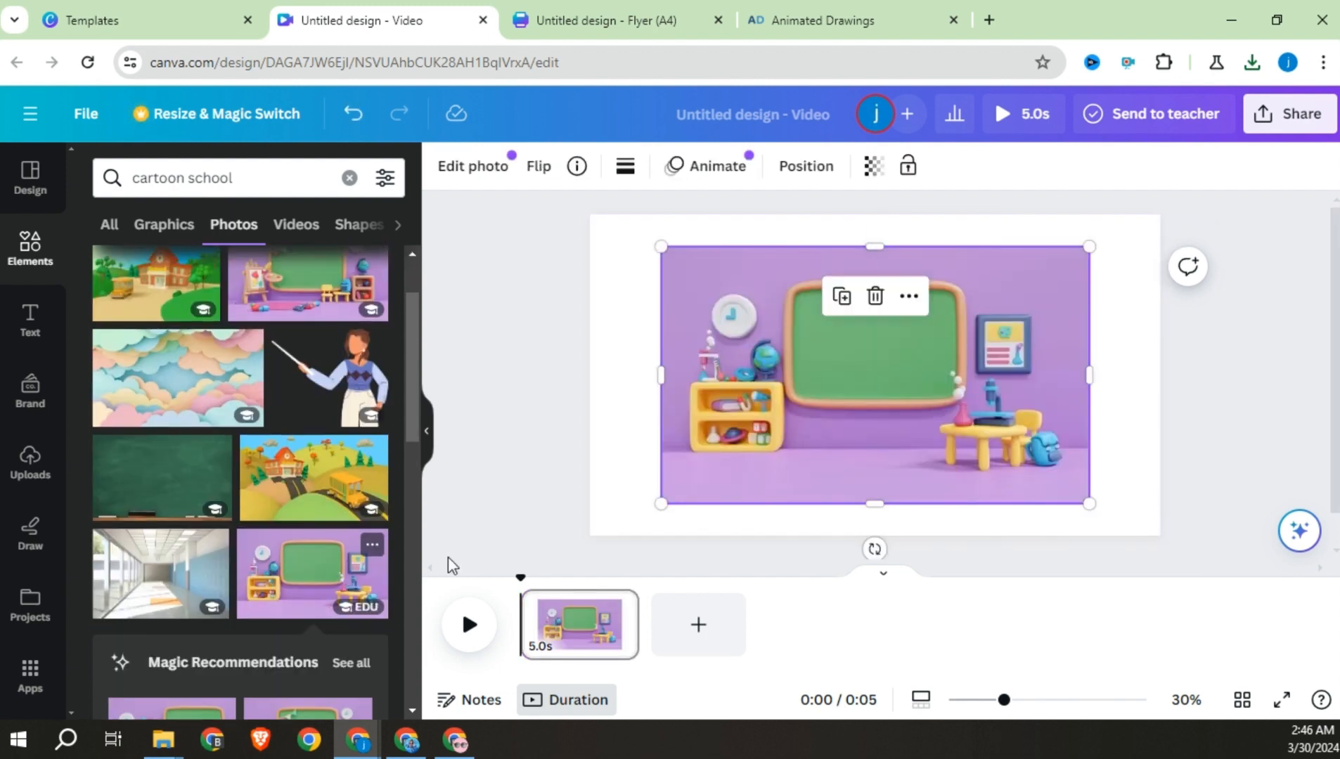
right_click(892, 485)
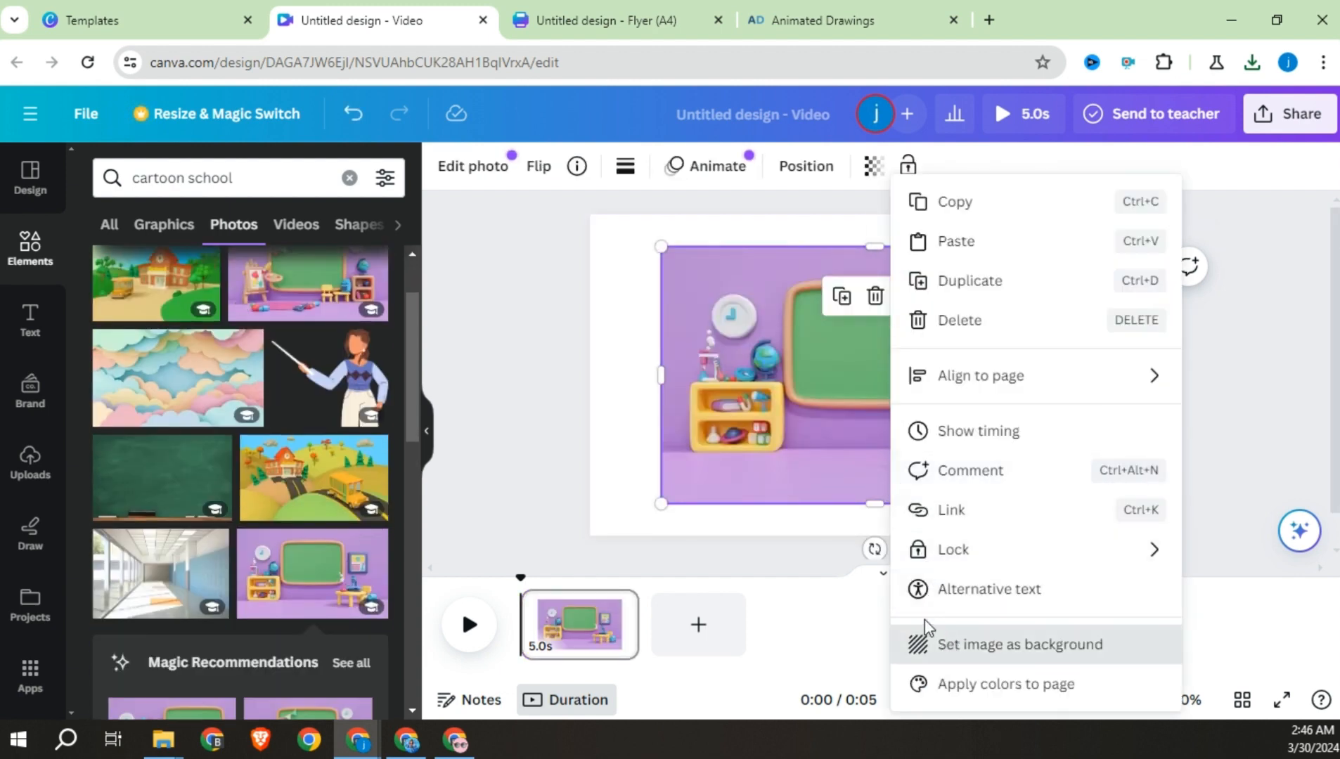
click(914, 643)
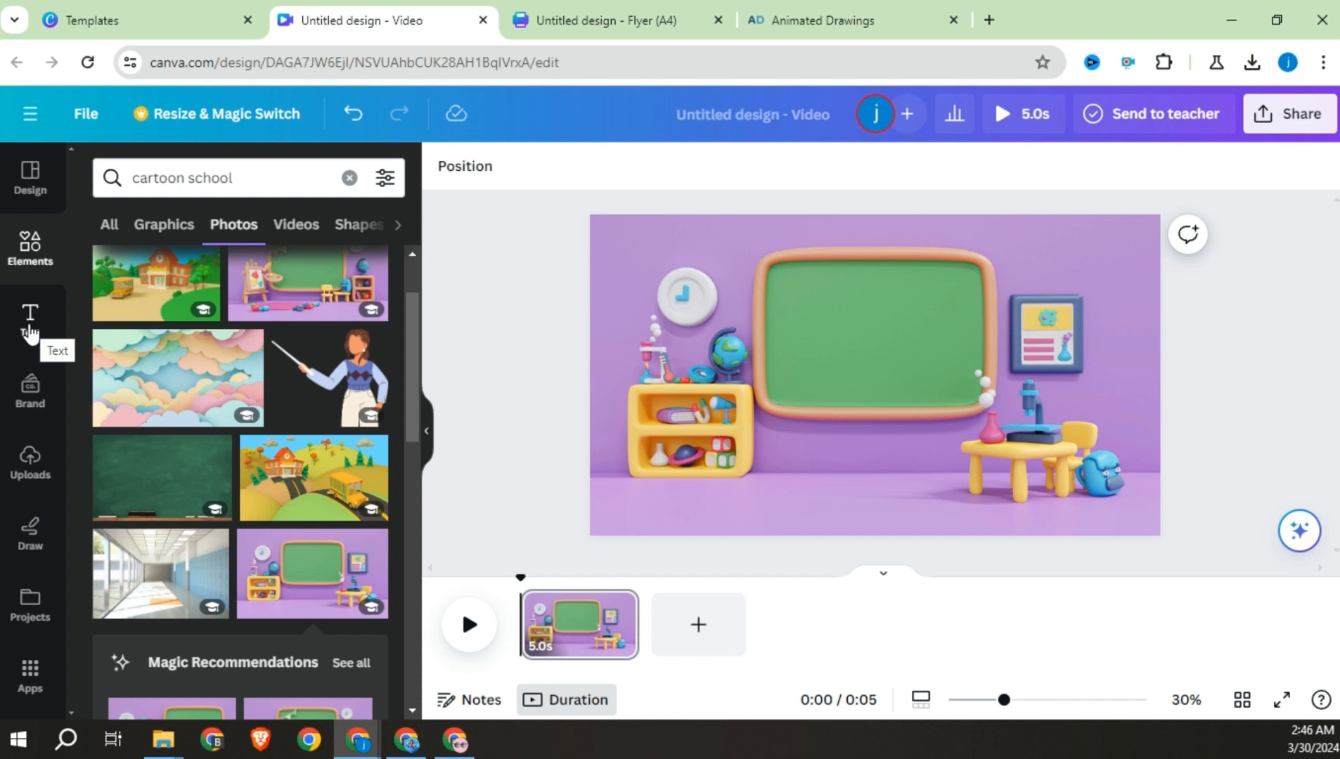
Search the photos for "A", add the pink-orange balloon letter A, and shrink it onto the chalkboard's upper-left area
double_click(147, 174)
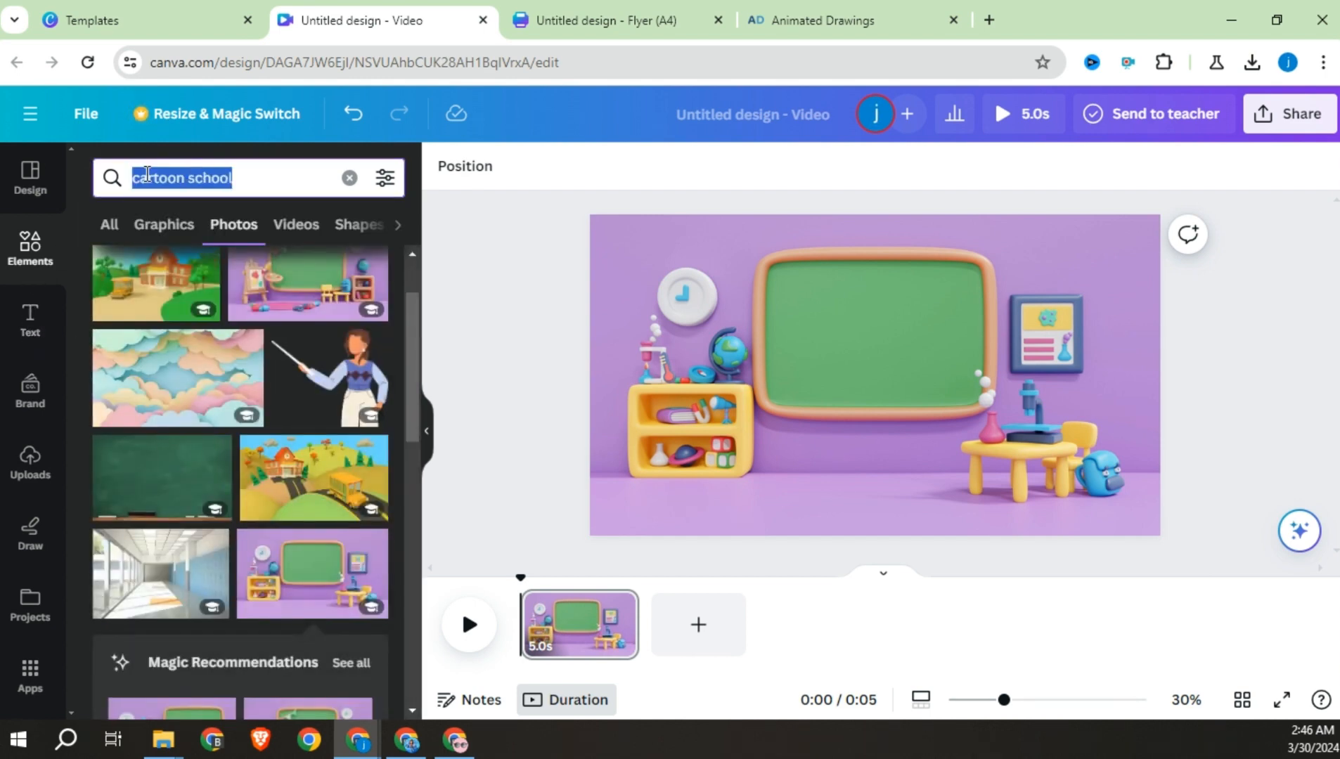
text(A)
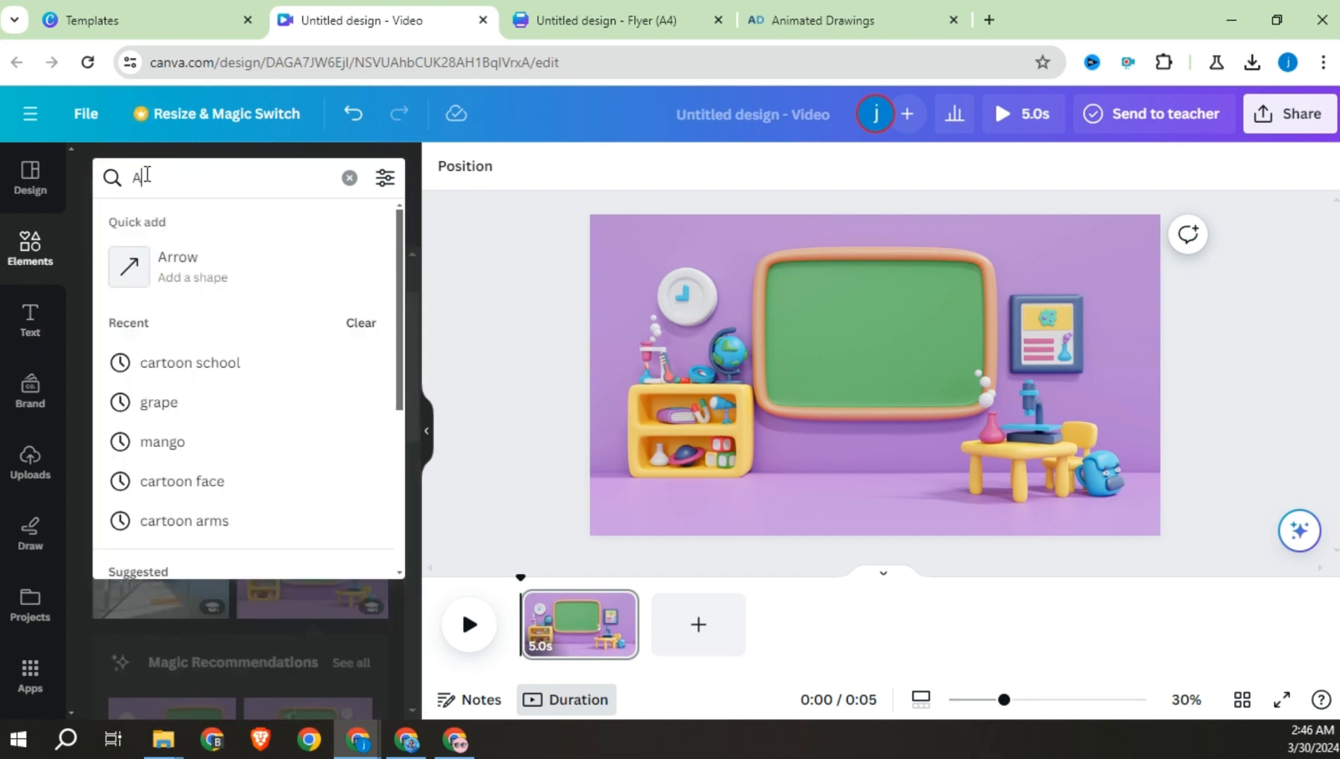
key(Return)
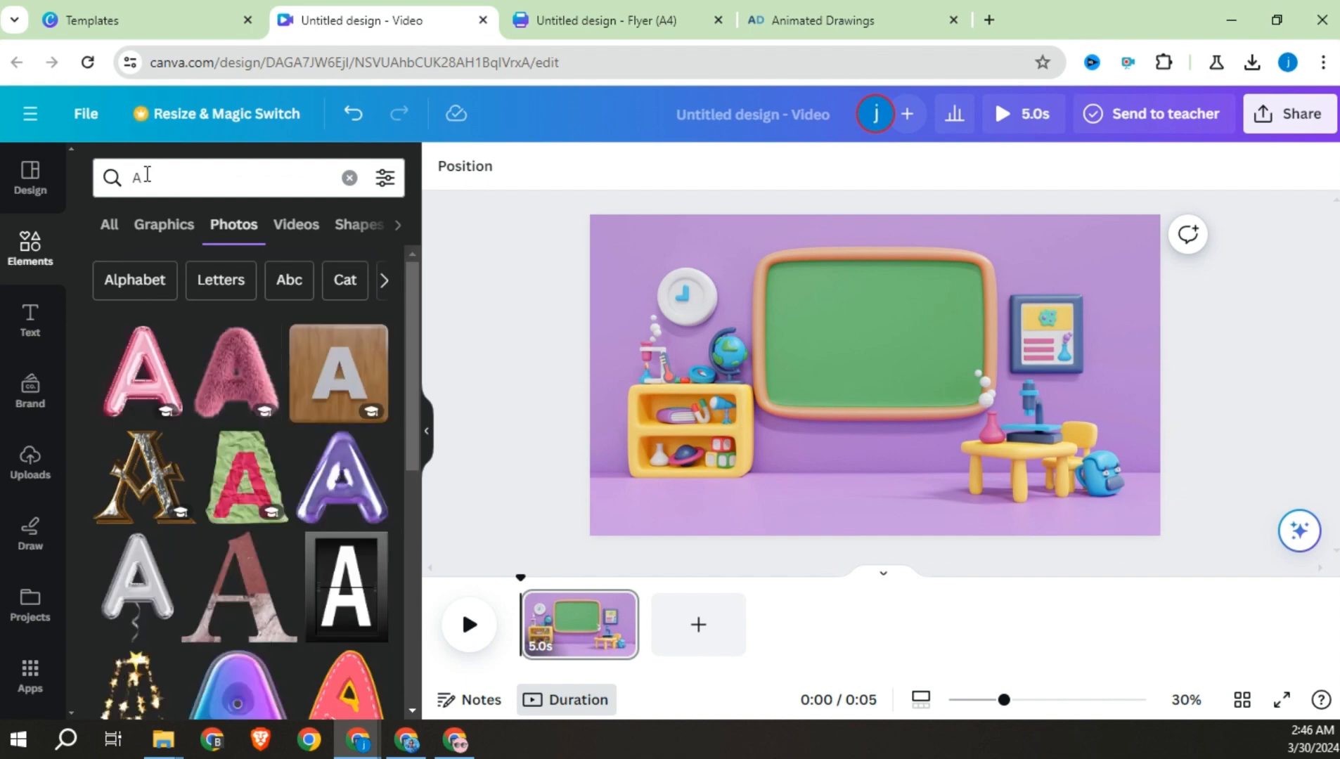
scroll(240, 436, down, 10)
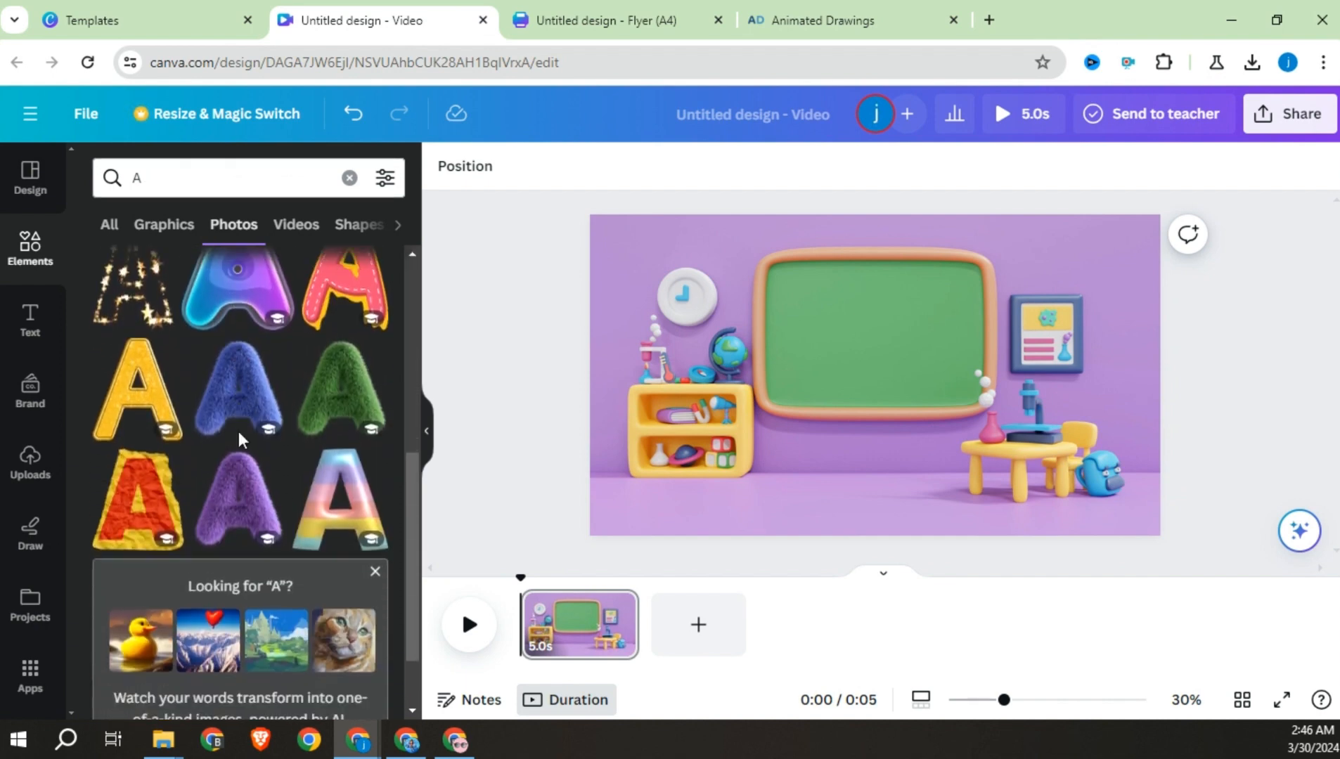
scroll(239, 431, down, 5)
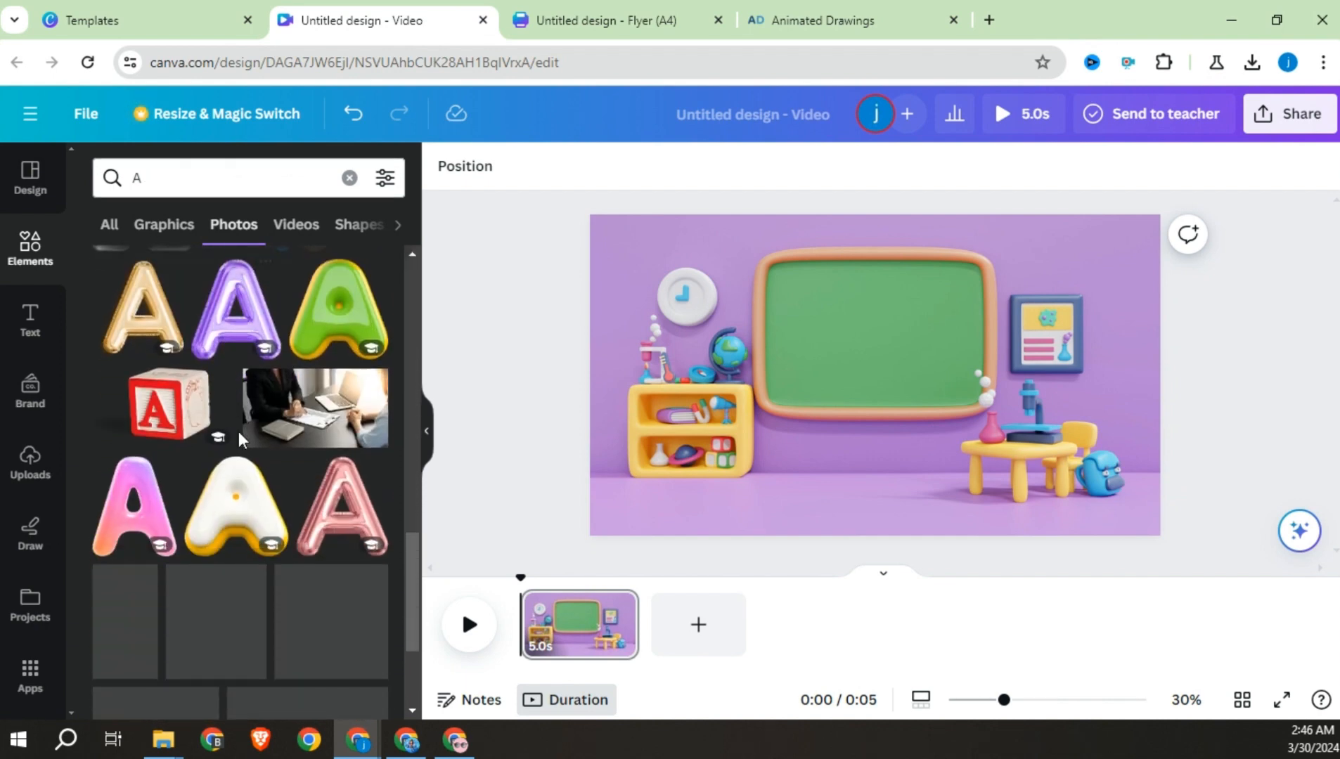
click(148, 494)
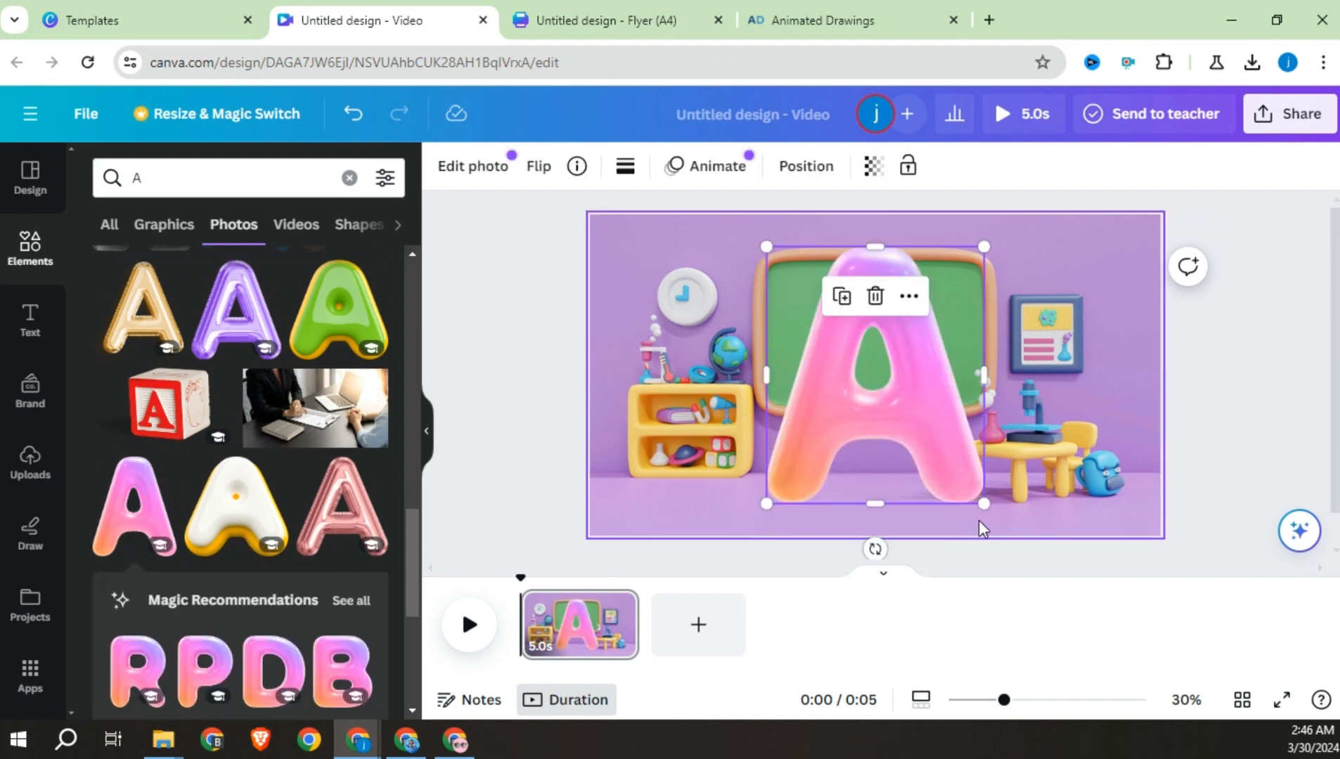
drag(983, 504, 795, 294)
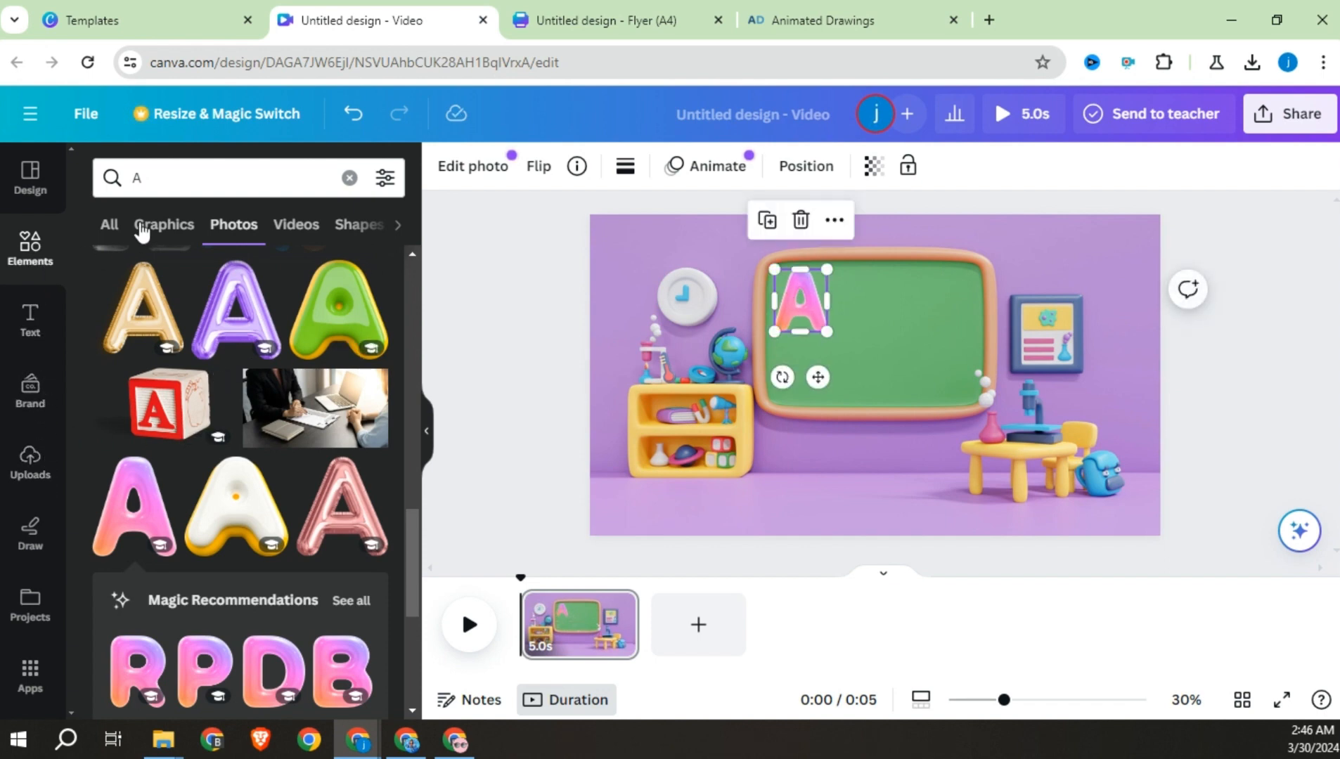
Add a heading reading "for" and place it beside the letter A on the chalkboard
click(41, 341)
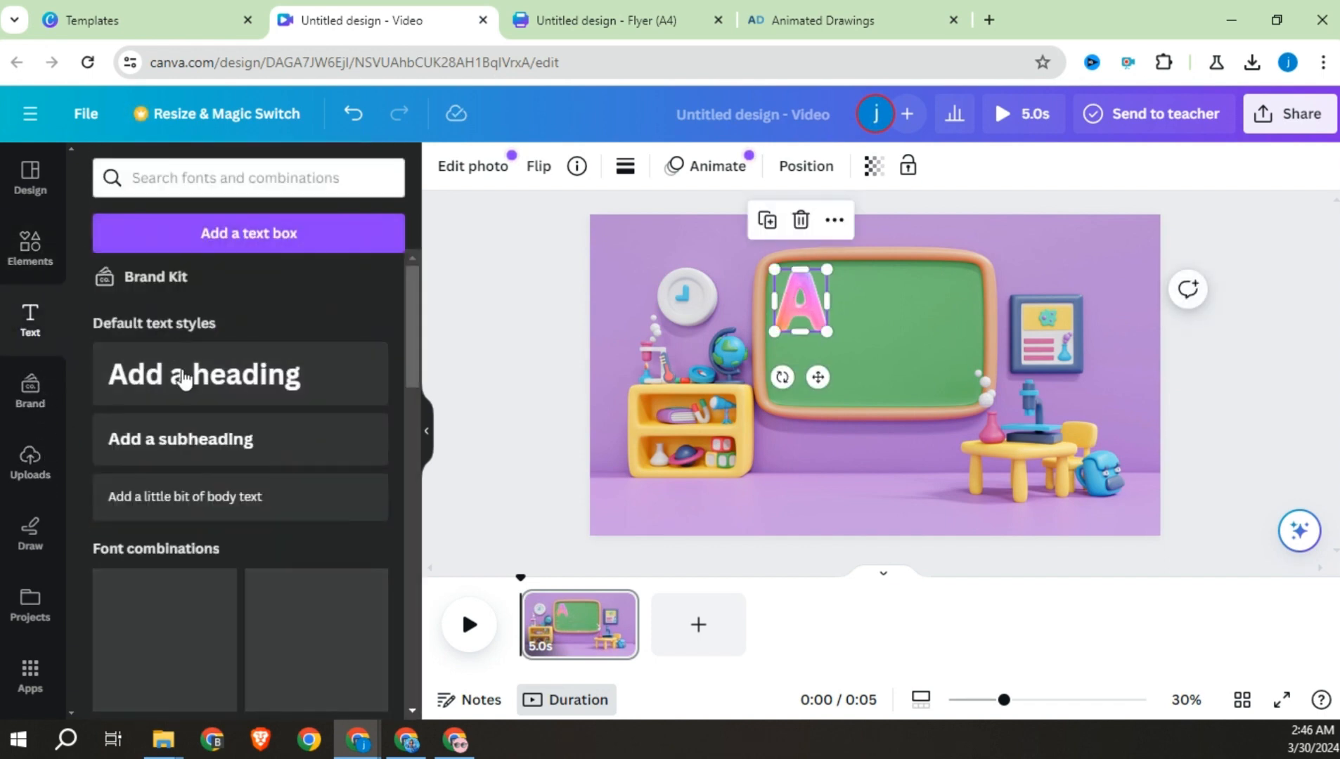
drag(887, 384, 872, 389)
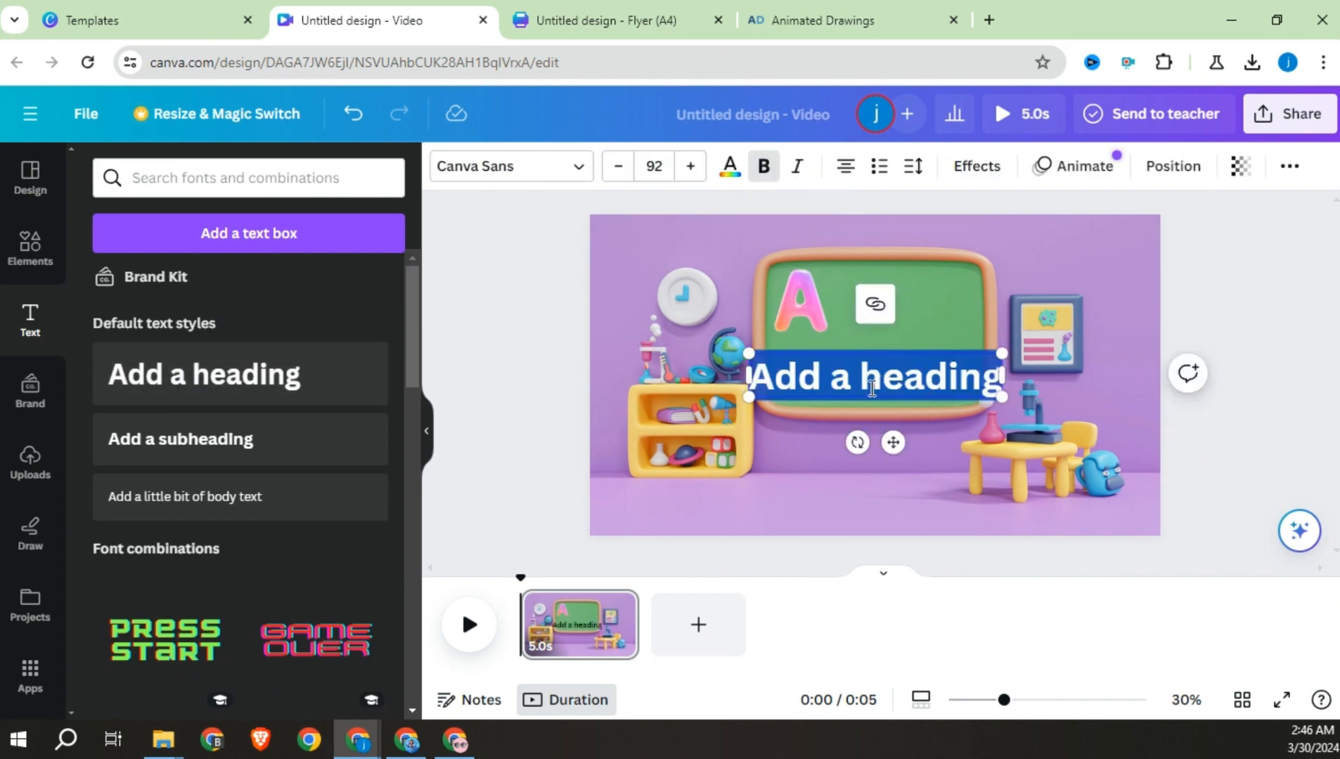
text(for)
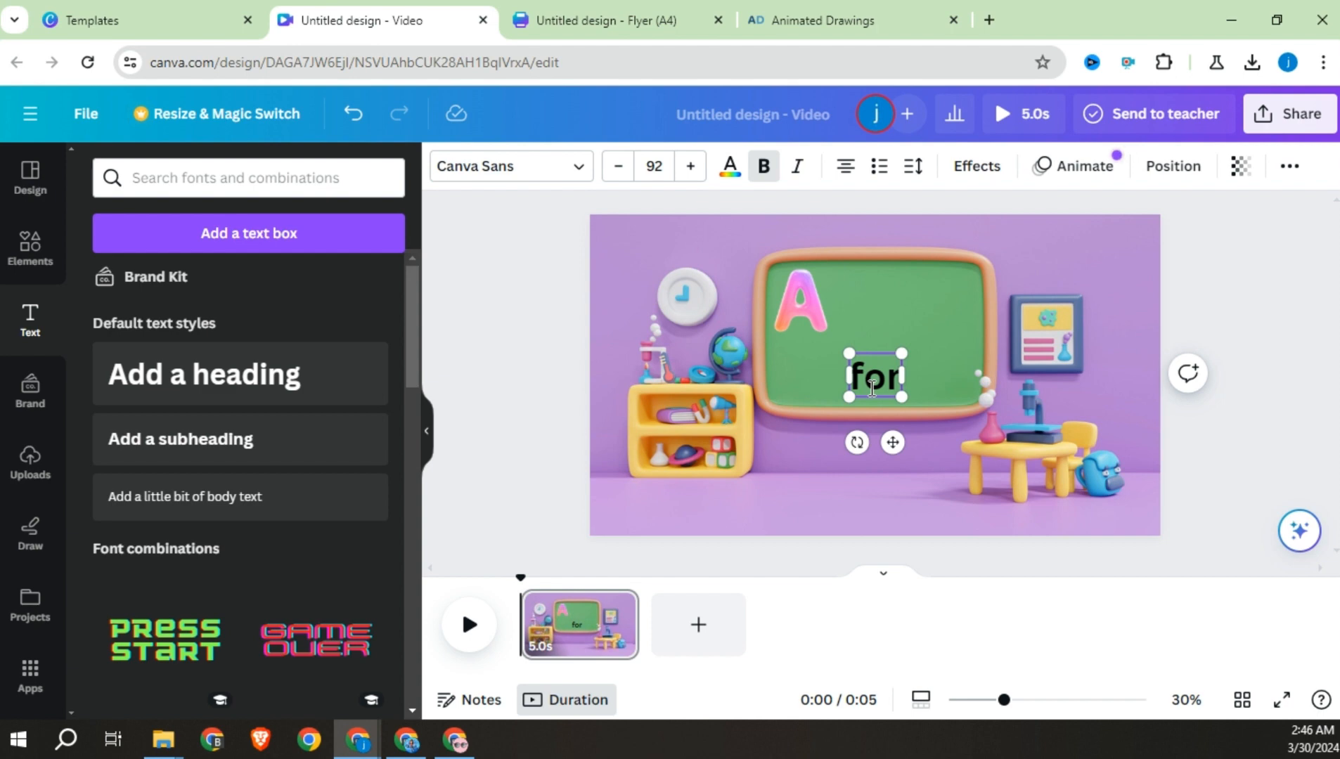
click(1120, 362)
drag(892, 383, 893, 303)
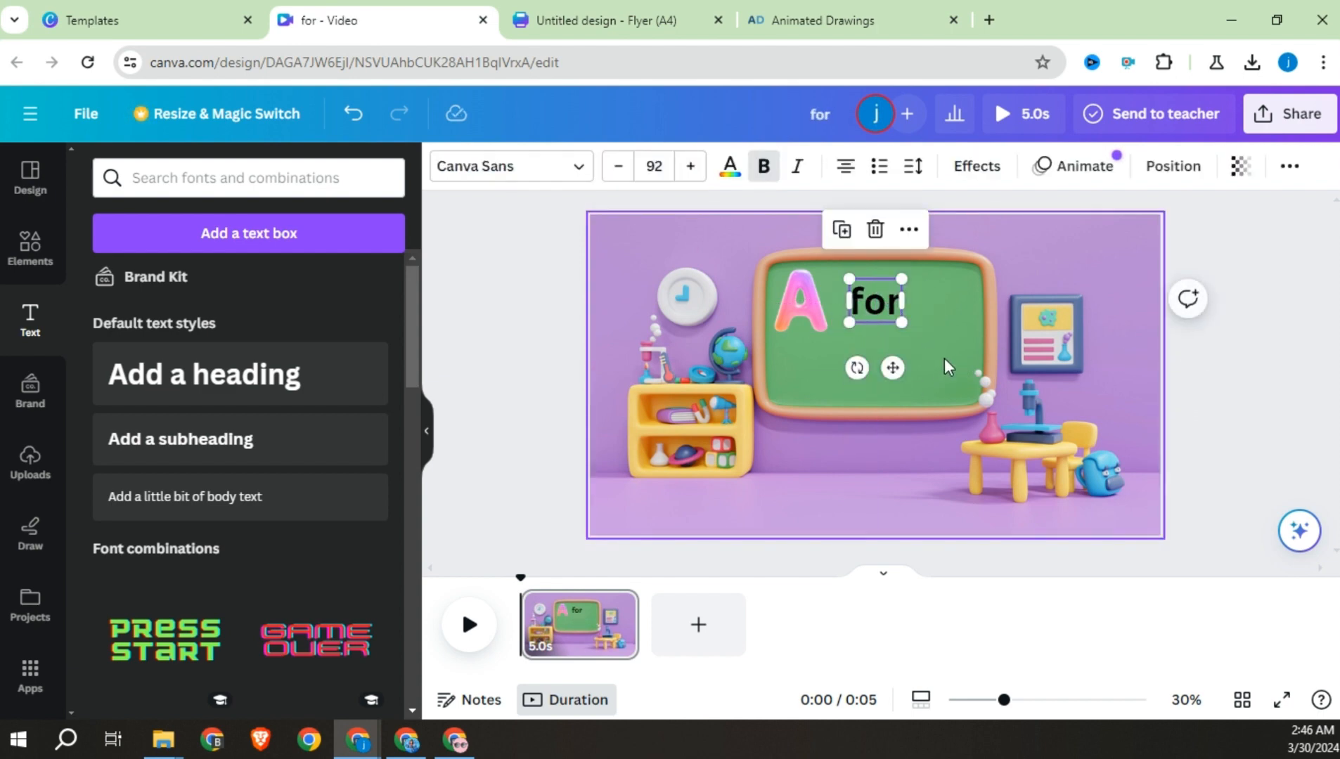
click(945, 357)
Set the word "for" in the Archivo Black font and move the letter A slightly closer to it
click(880, 303)
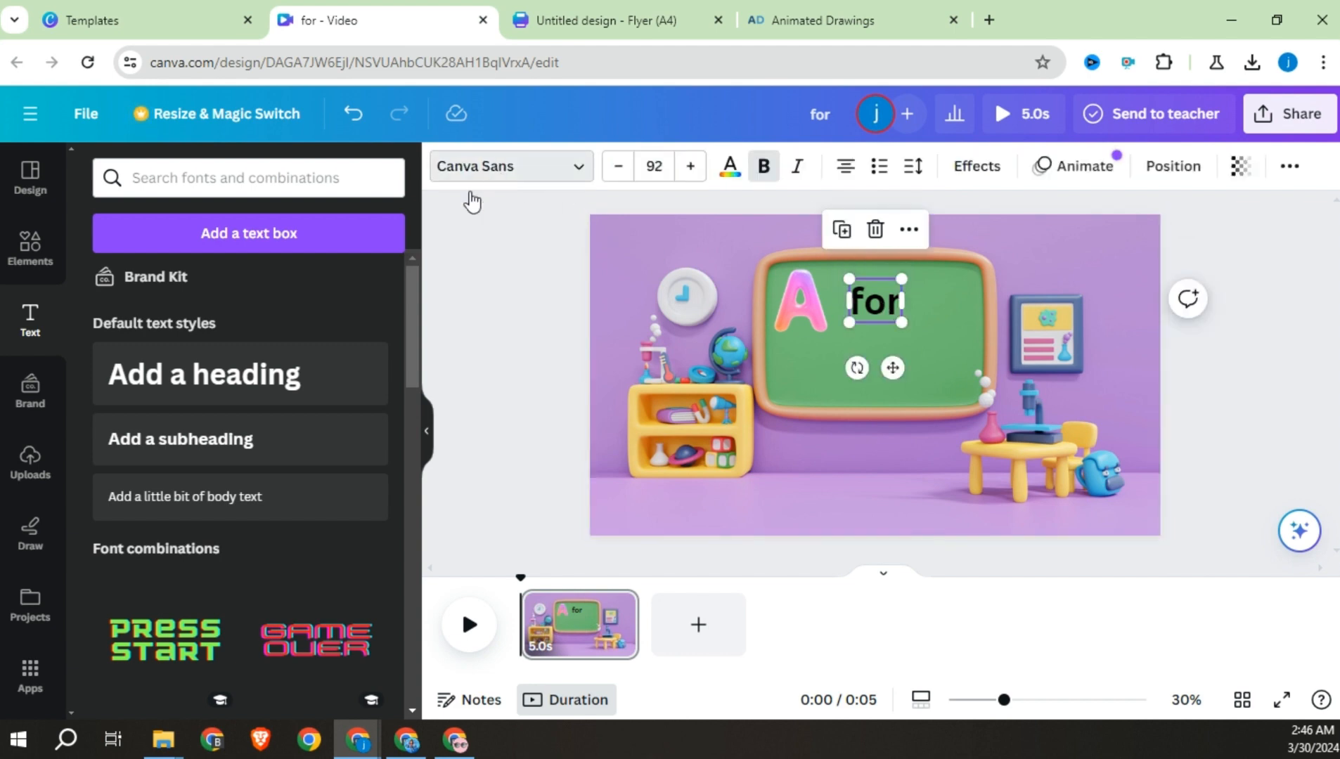
click(471, 169)
scroll(167, 464, down, 8)
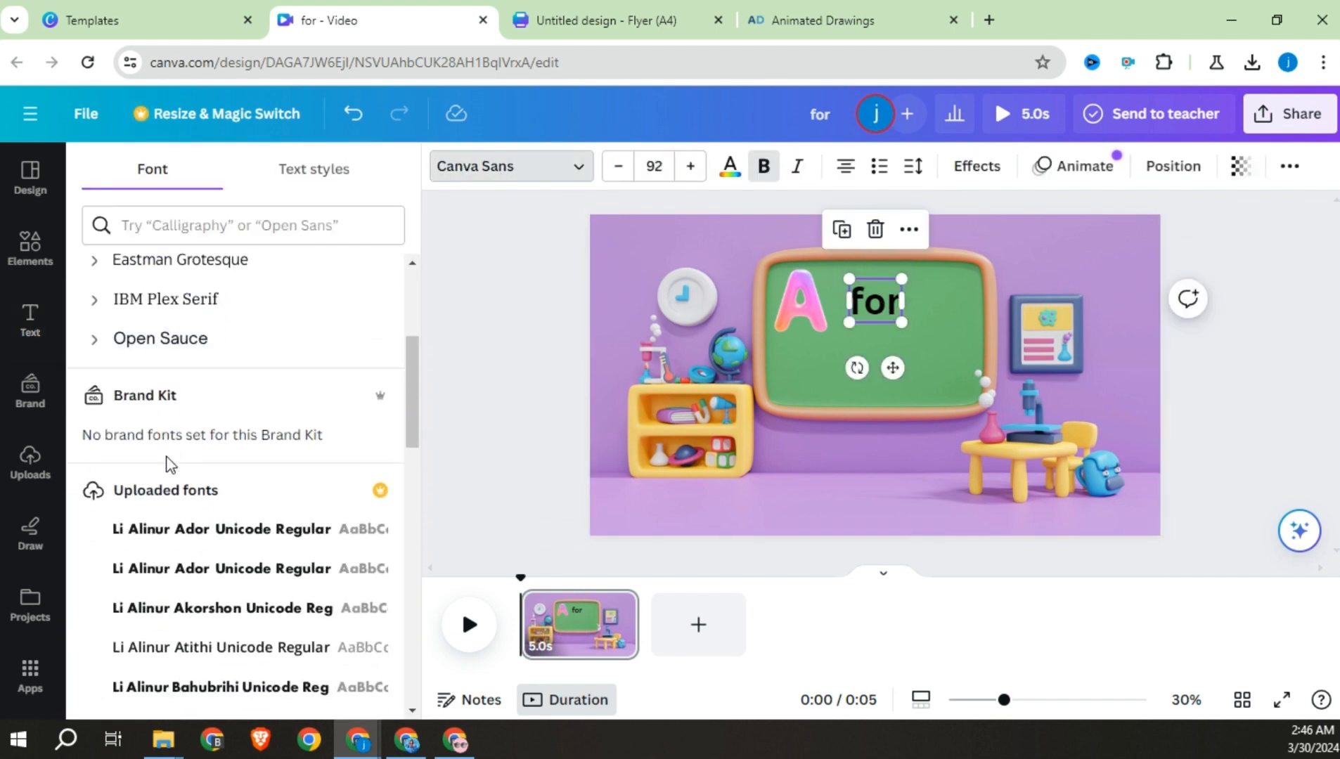
scroll(167, 464, up, 6)
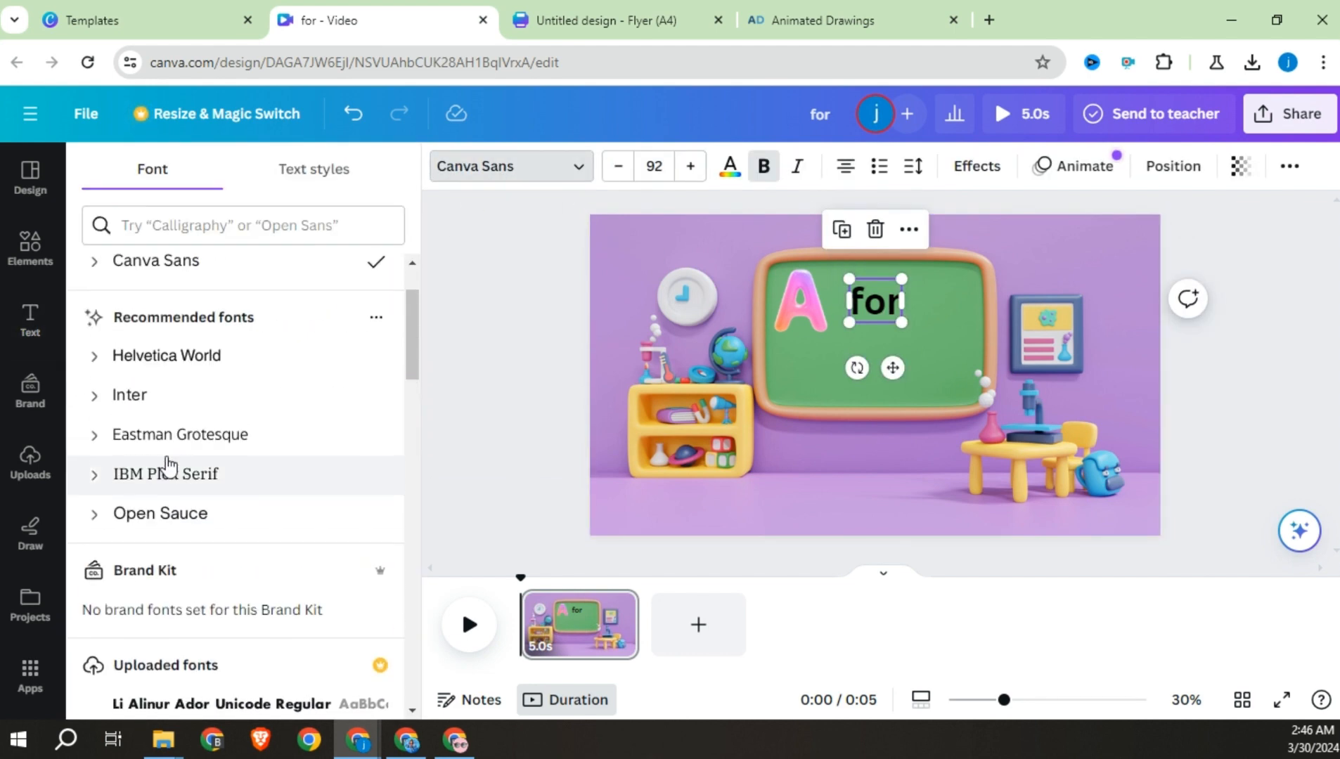
scroll(167, 464, down, 8)
scroll(167, 464, down, 5)
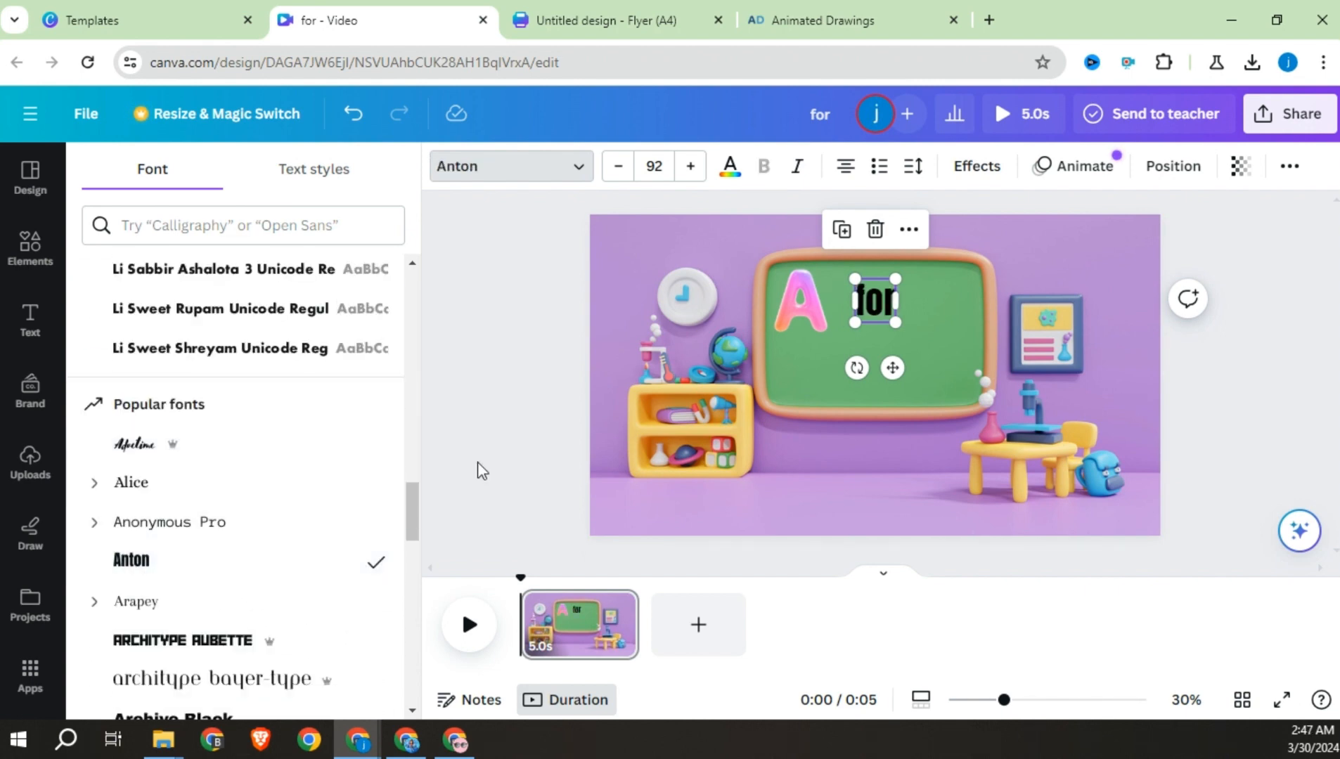
scroll(345, 478, down, 2)
click(179, 621)
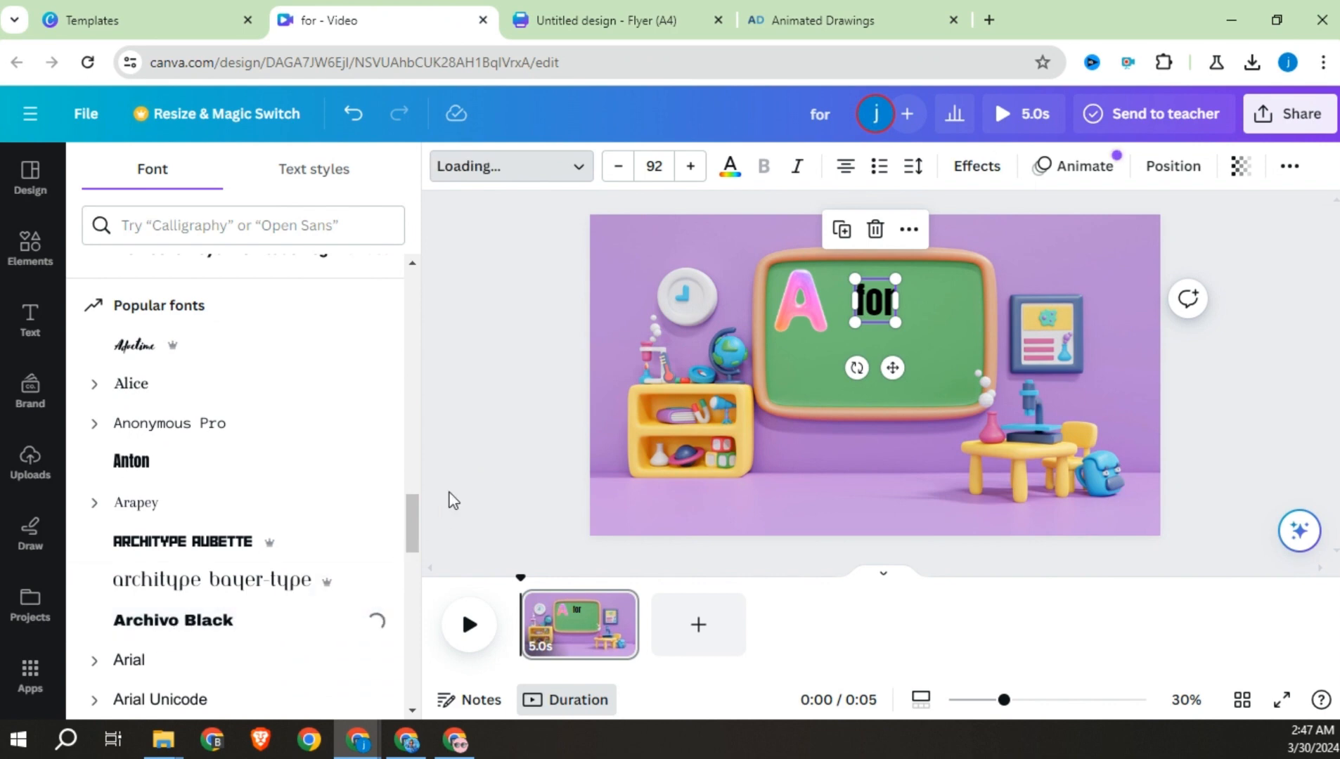
click(490, 417)
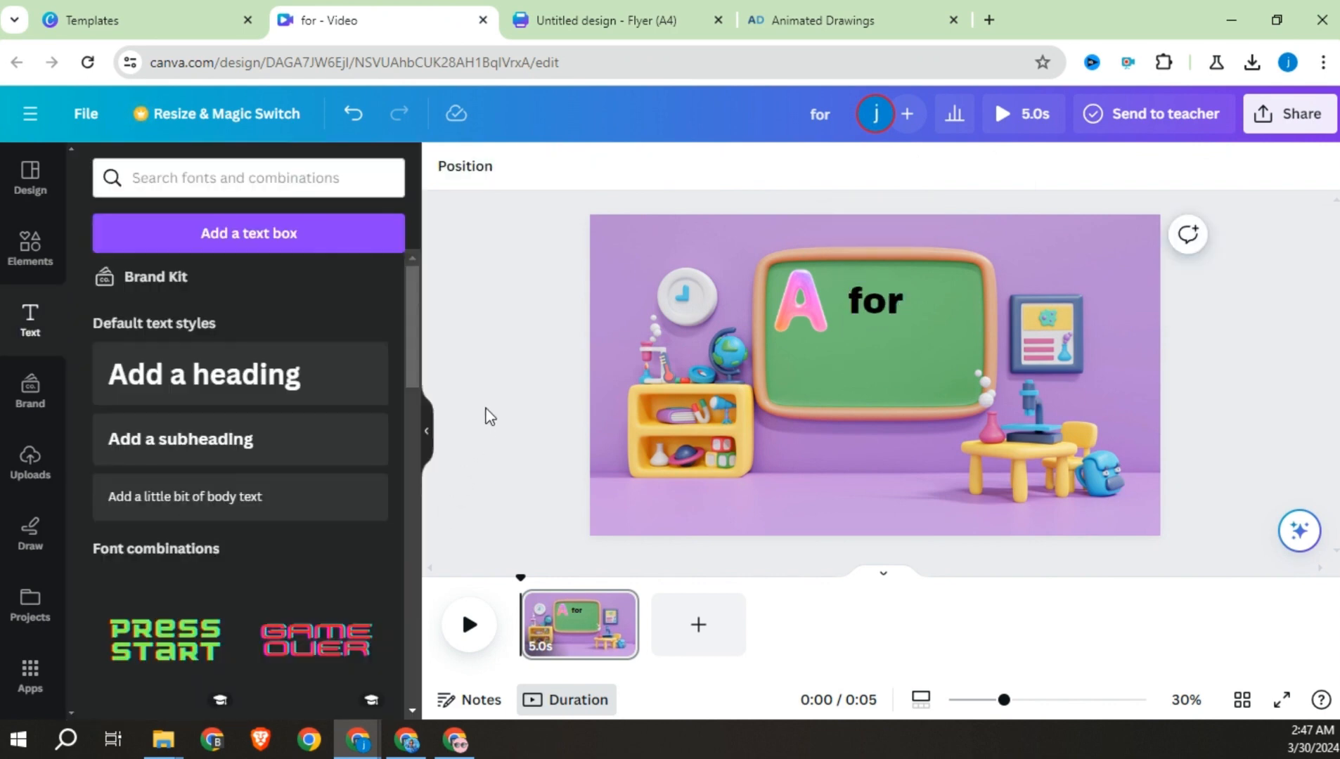
drag(822, 306, 830, 305)
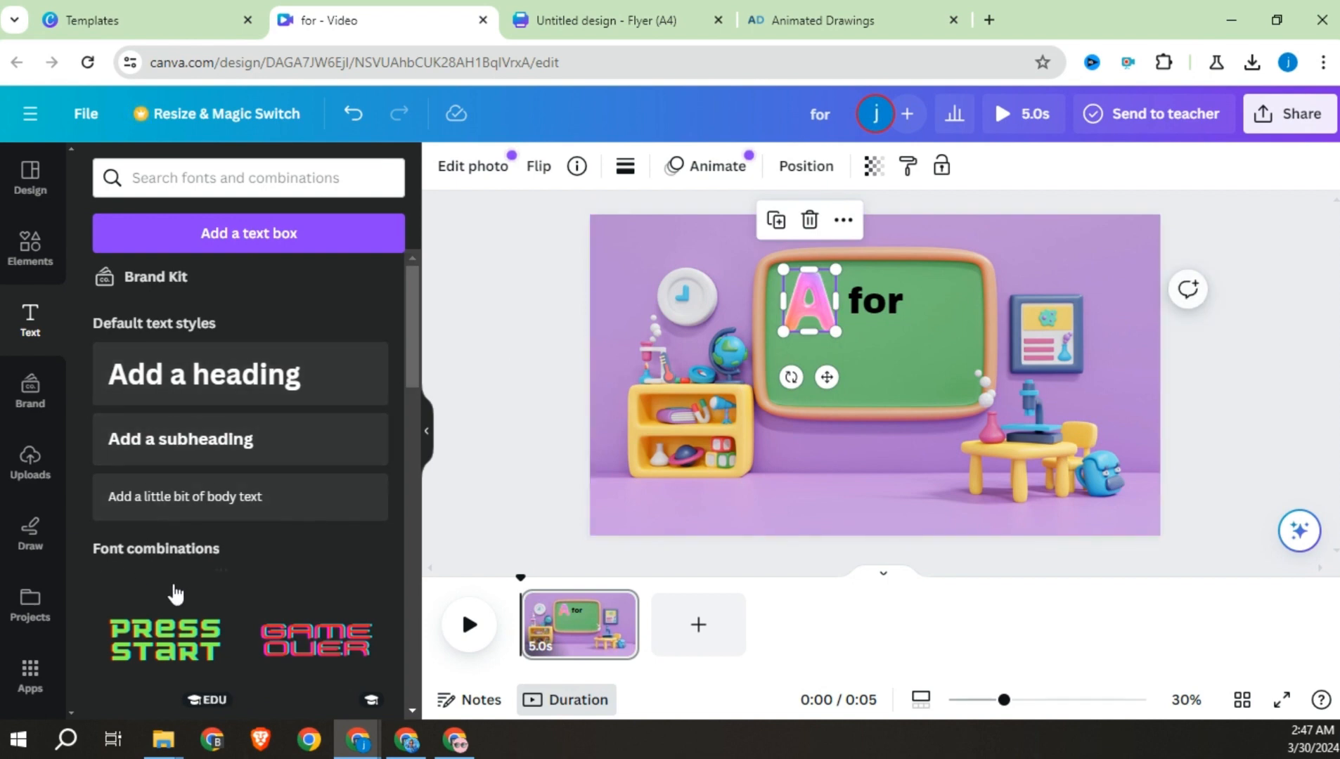
Add the "Today is yours to conquer." yellow-and-orange font combination to the classroom page
scroll(174, 592, down, 5)
scroll(211, 596, down, 9)
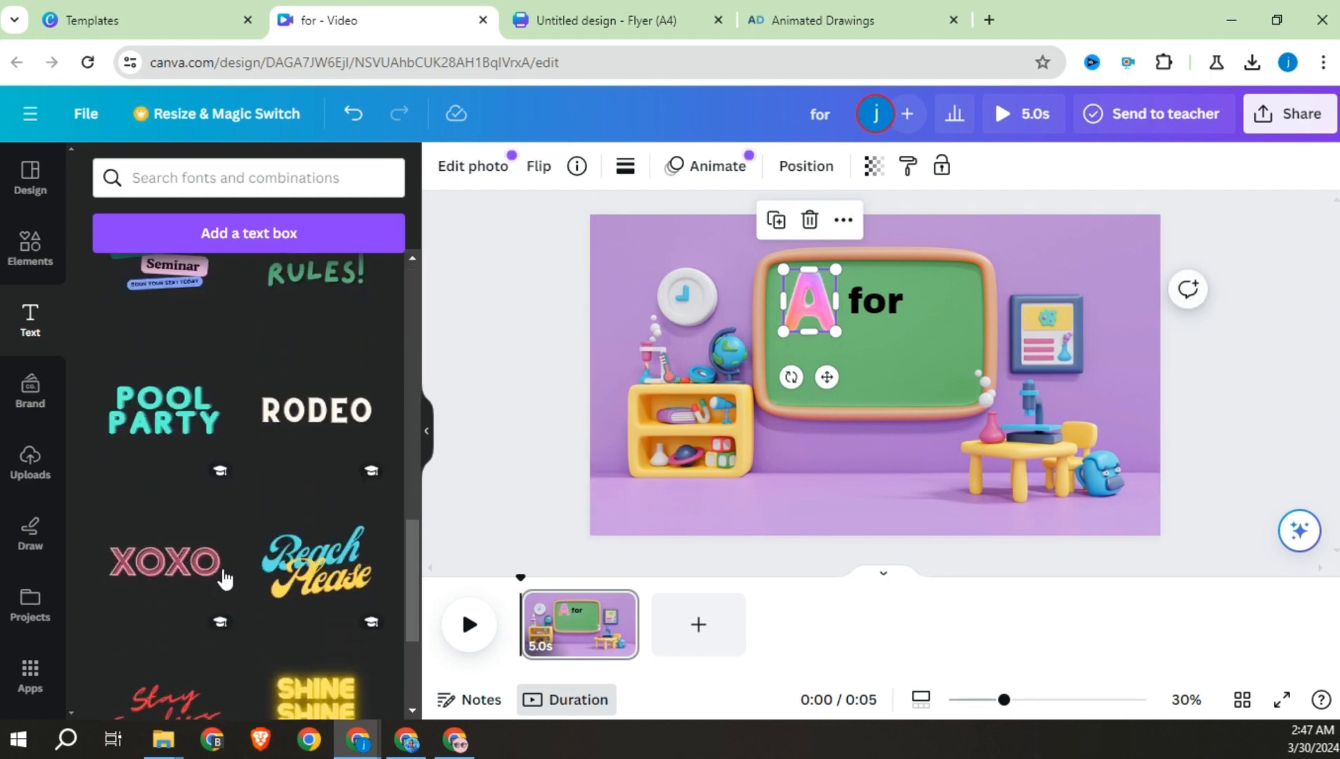
scroll(224, 578, down, 10)
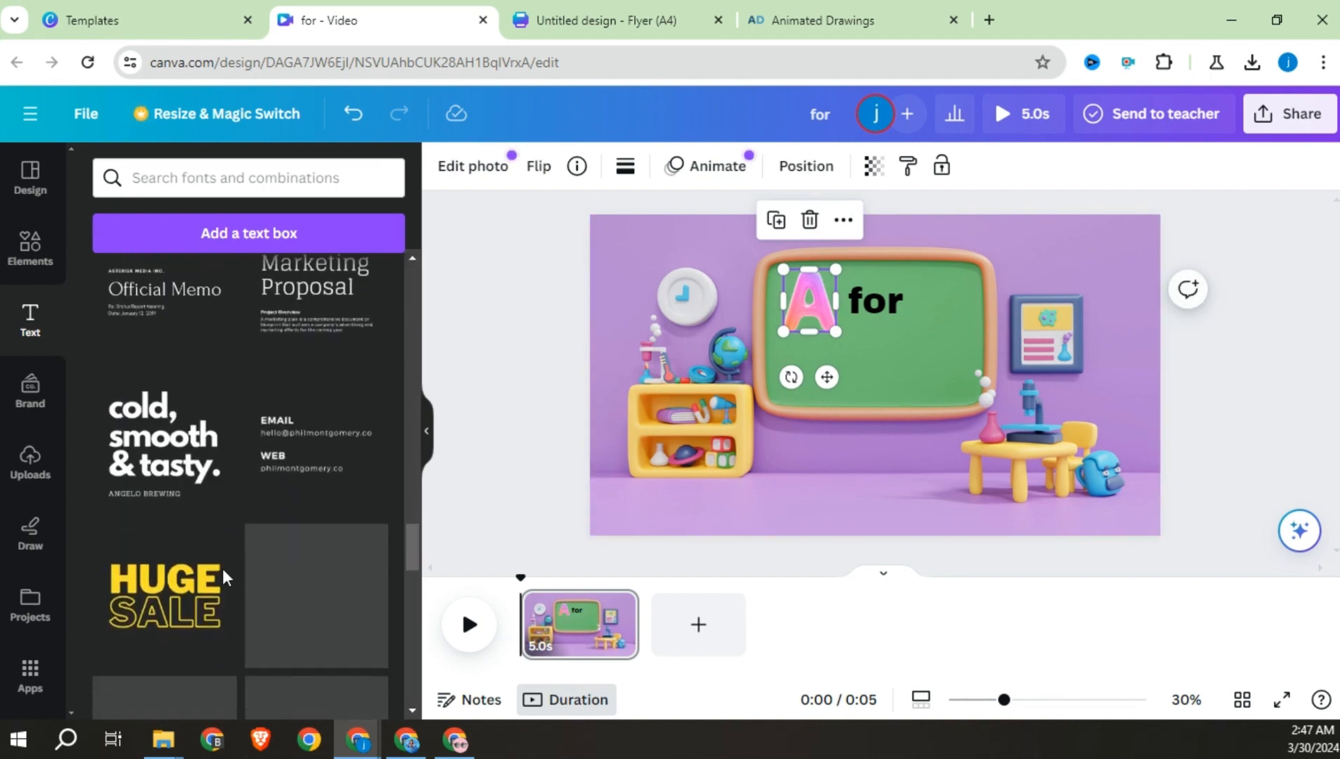
scroll(224, 578, down, 10)
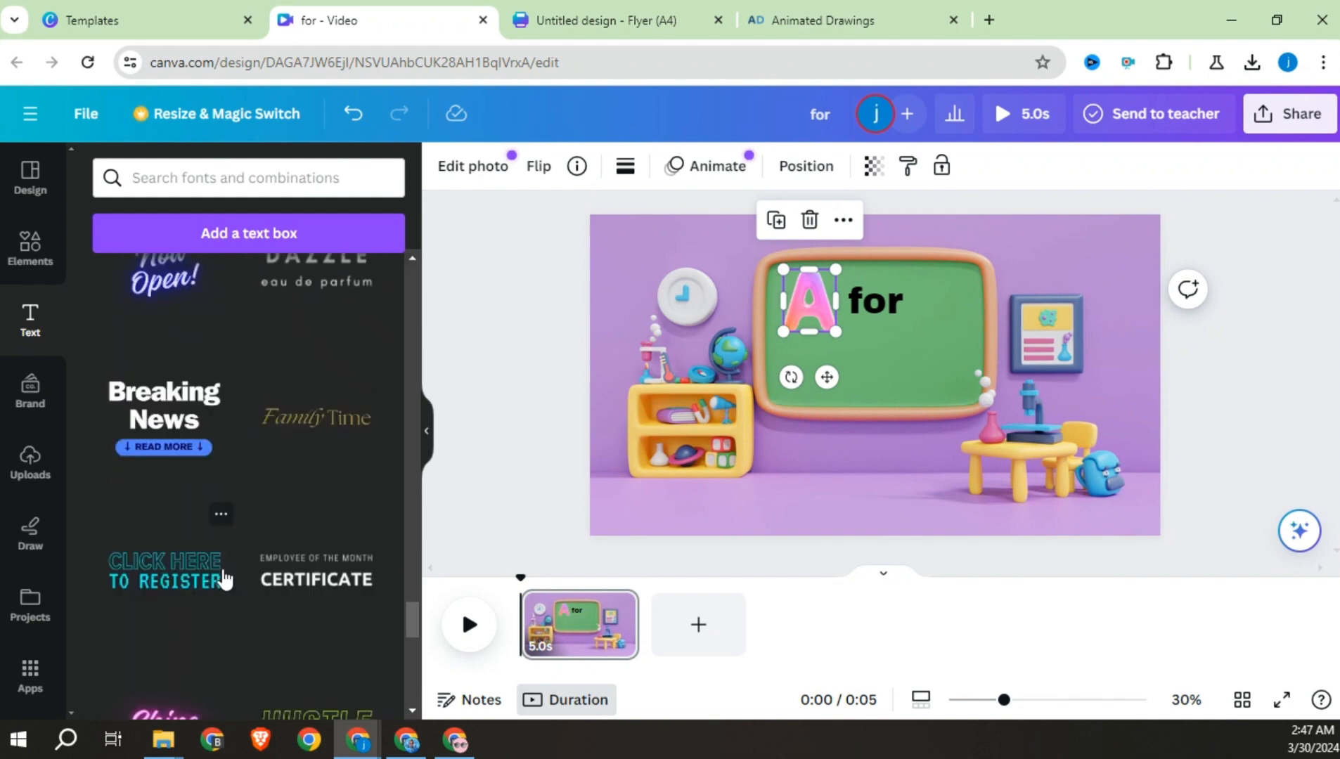
scroll(225, 580, down, 5)
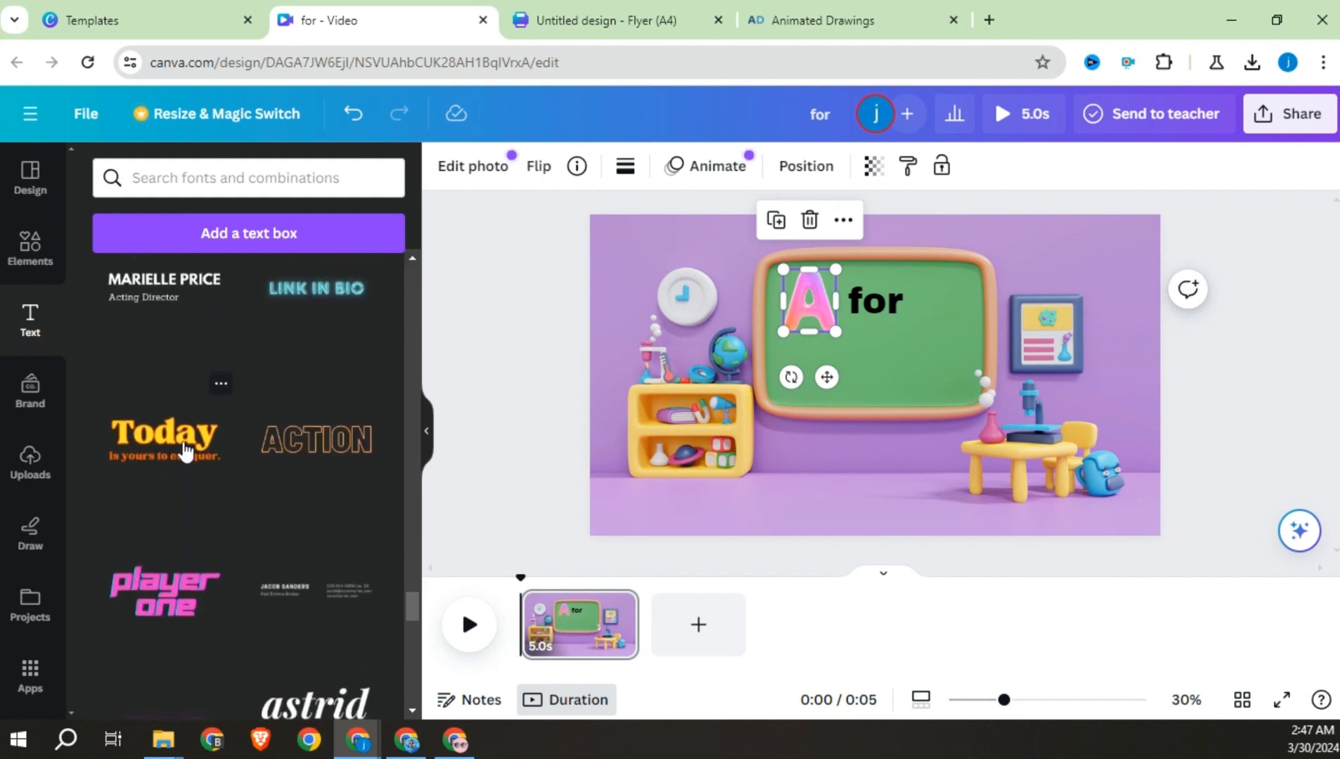
click(185, 450)
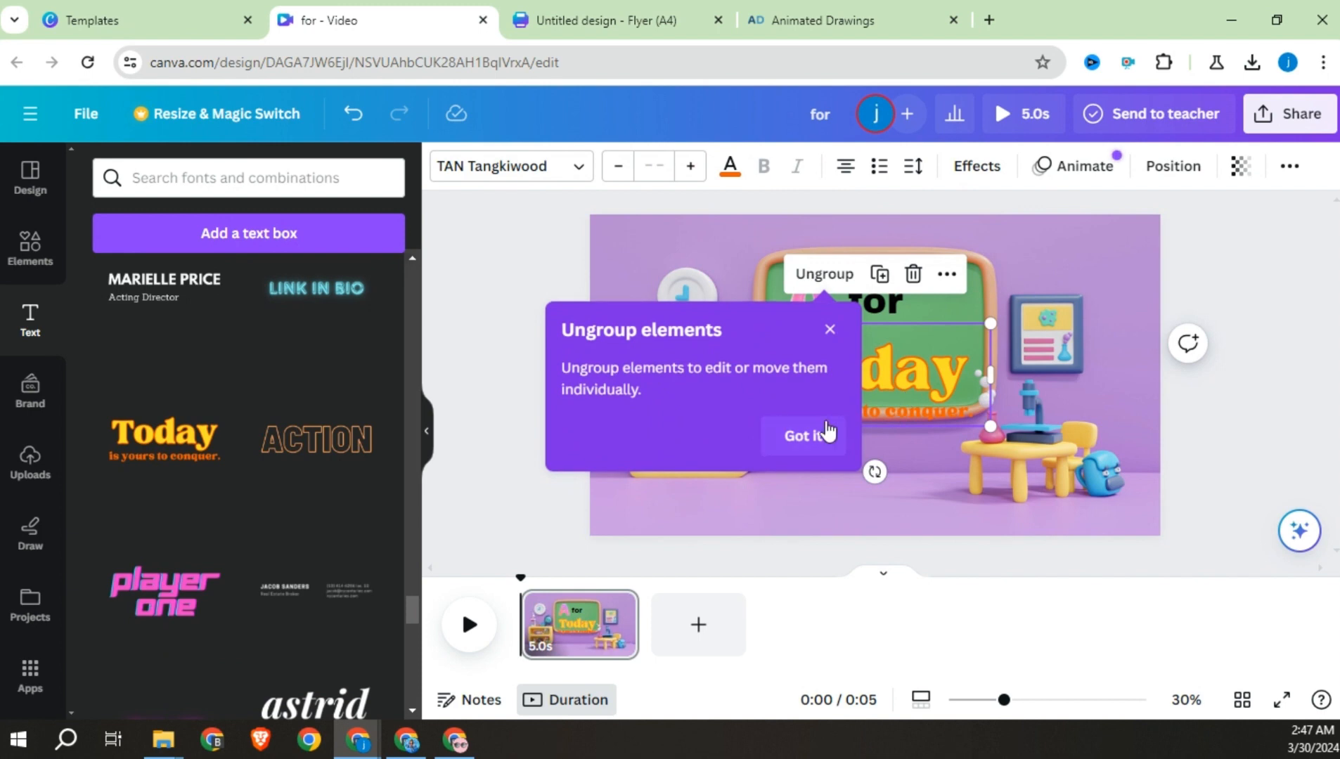
Delete the "is yours to conquer." tagline from the text group and replace "Today" with "APPLE"
click(891, 407)
double_click(892, 408)
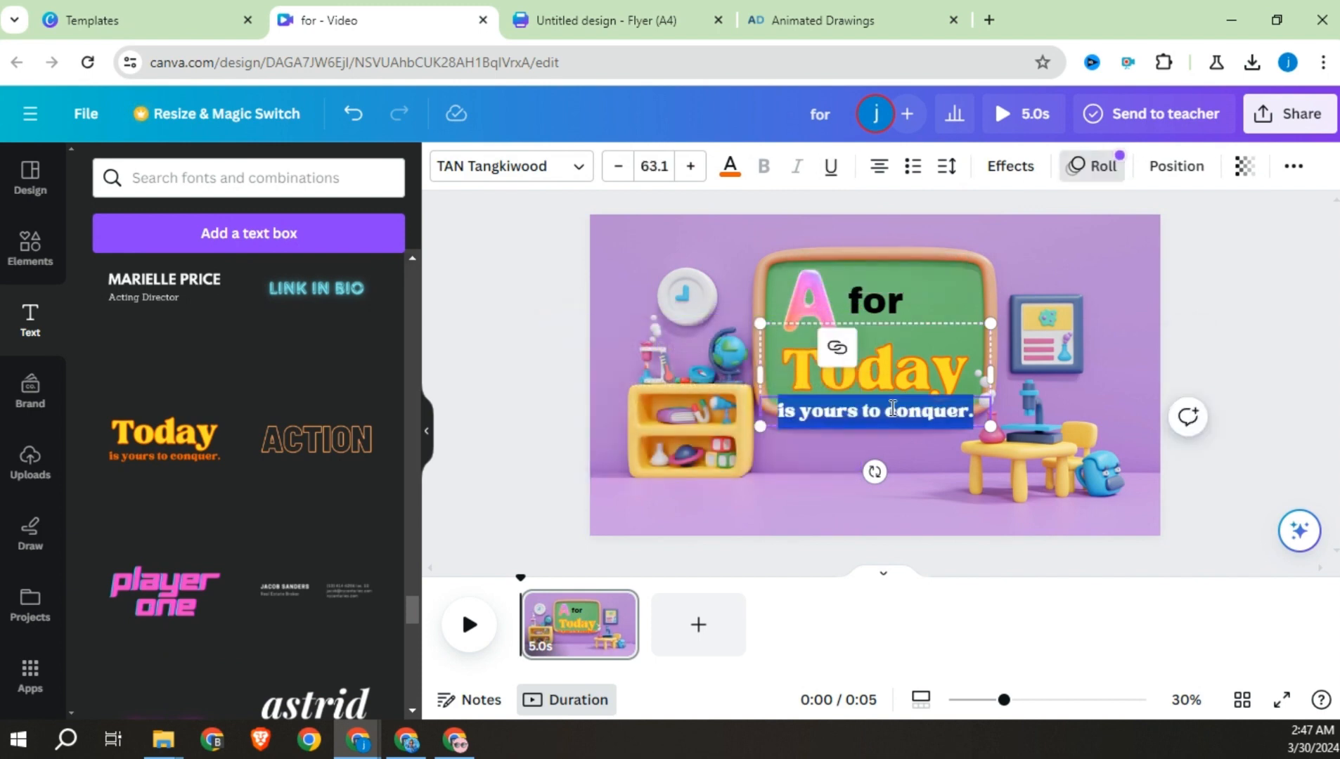
key(BackSpace)
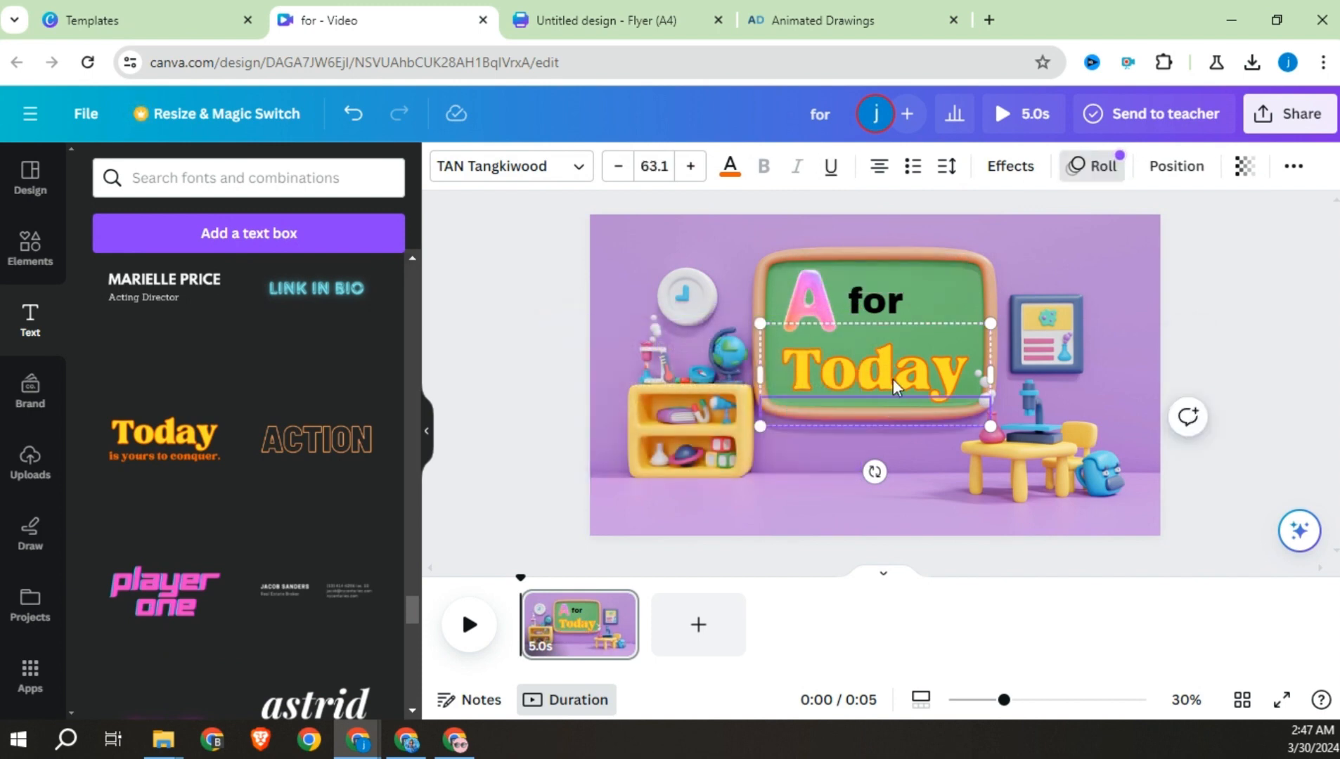
key(BackSpace)
double_click(894, 376)
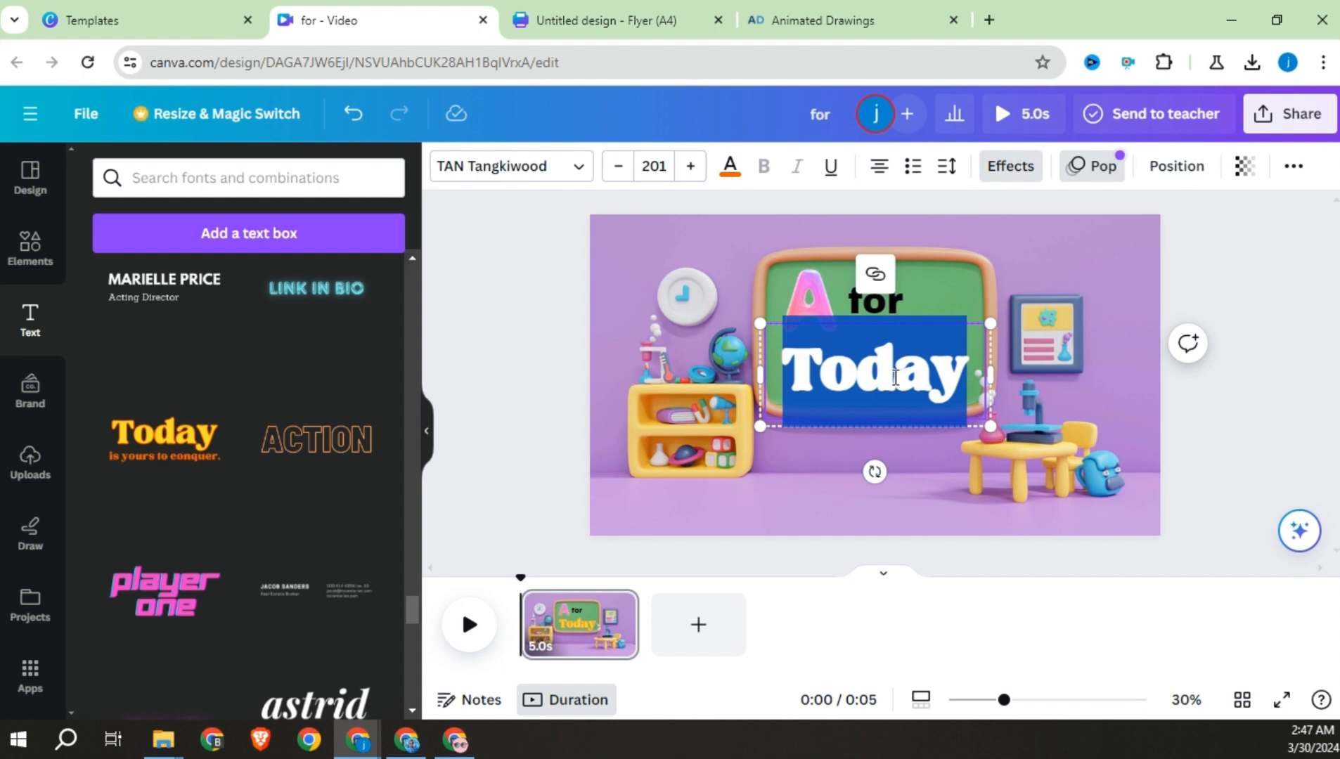
text(APPLE)
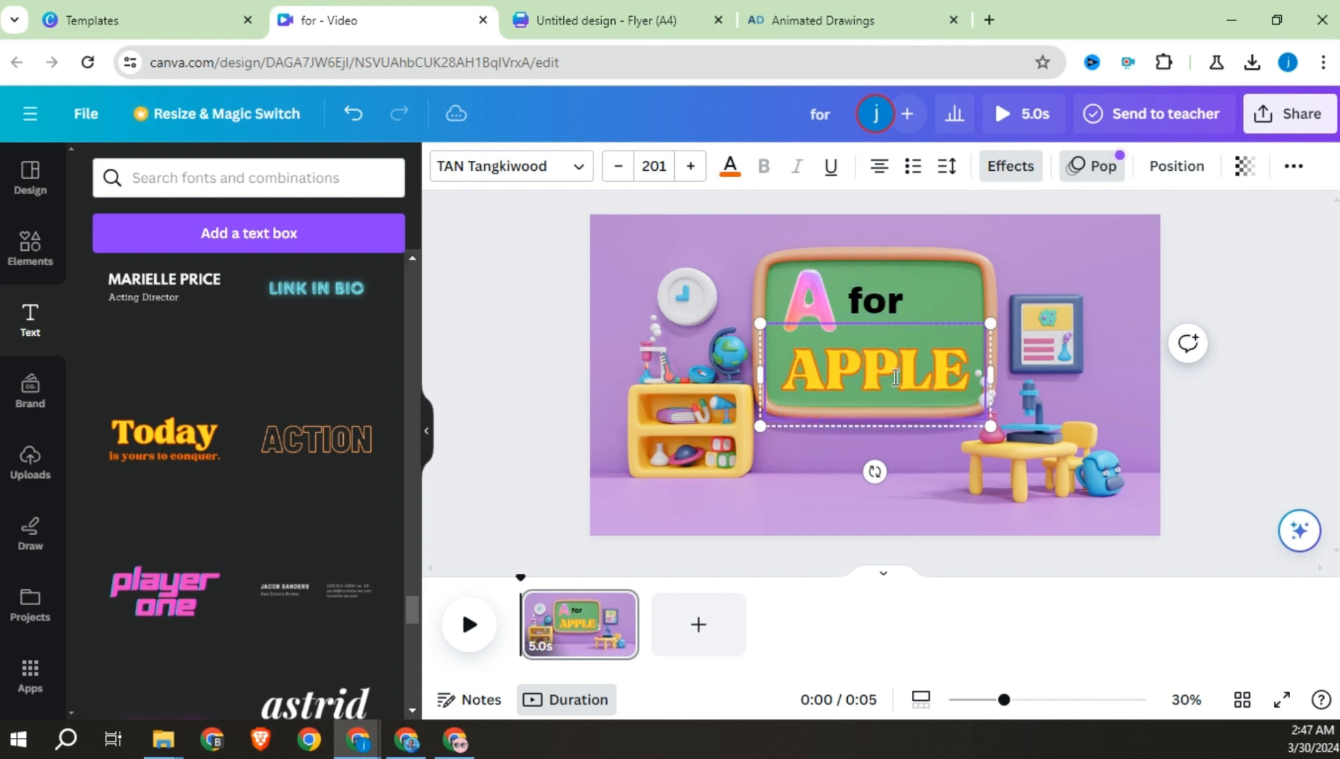
click(559, 403)
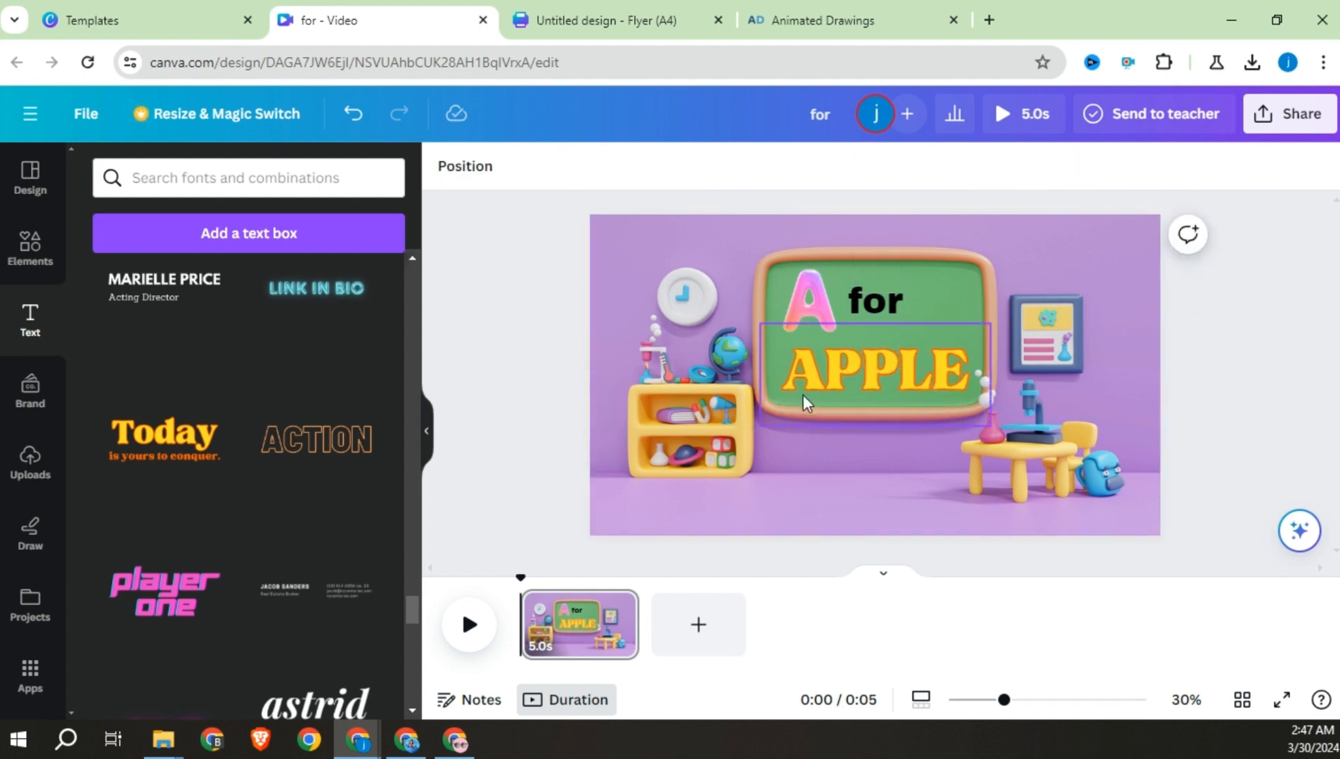
Move the word "APPLE" slightly up on the chalkboard and change its orange colour to black
click(867, 368)
drag(867, 368, 828, 365)
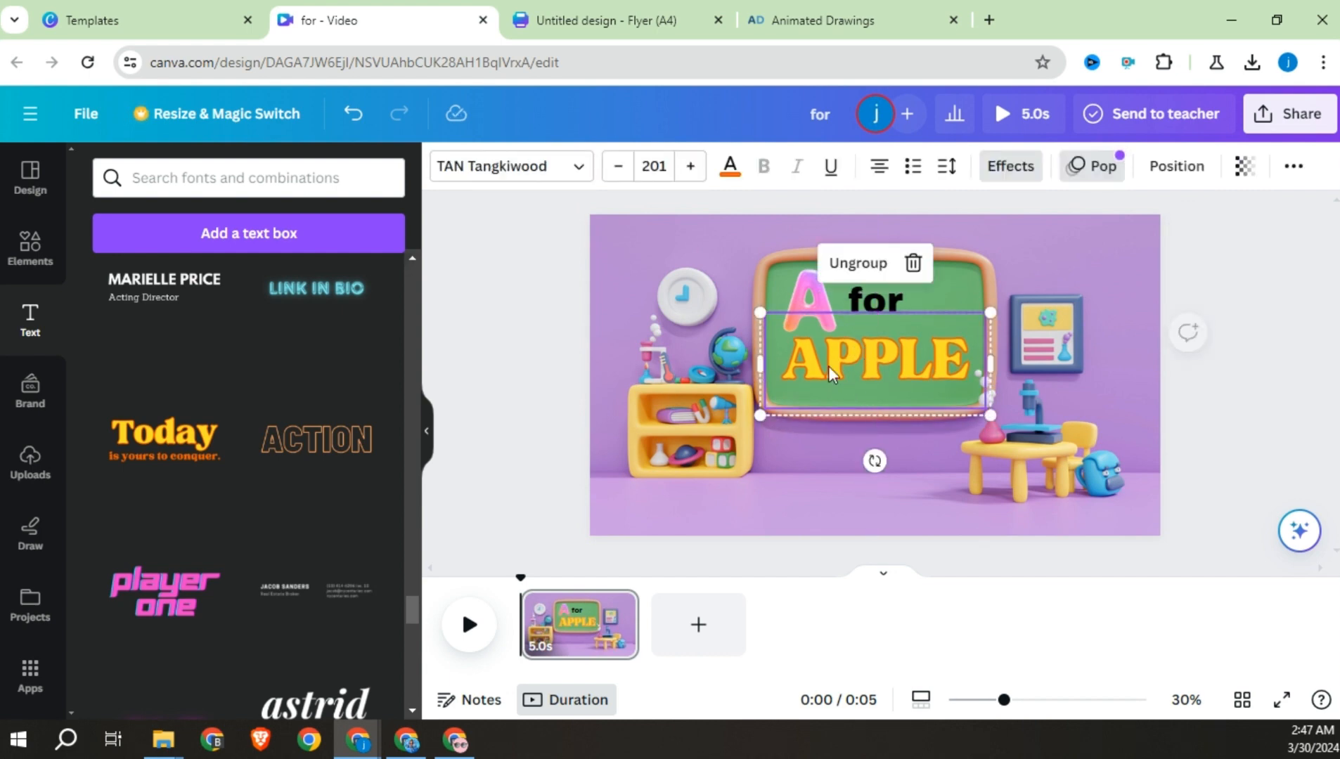
click(730, 166)
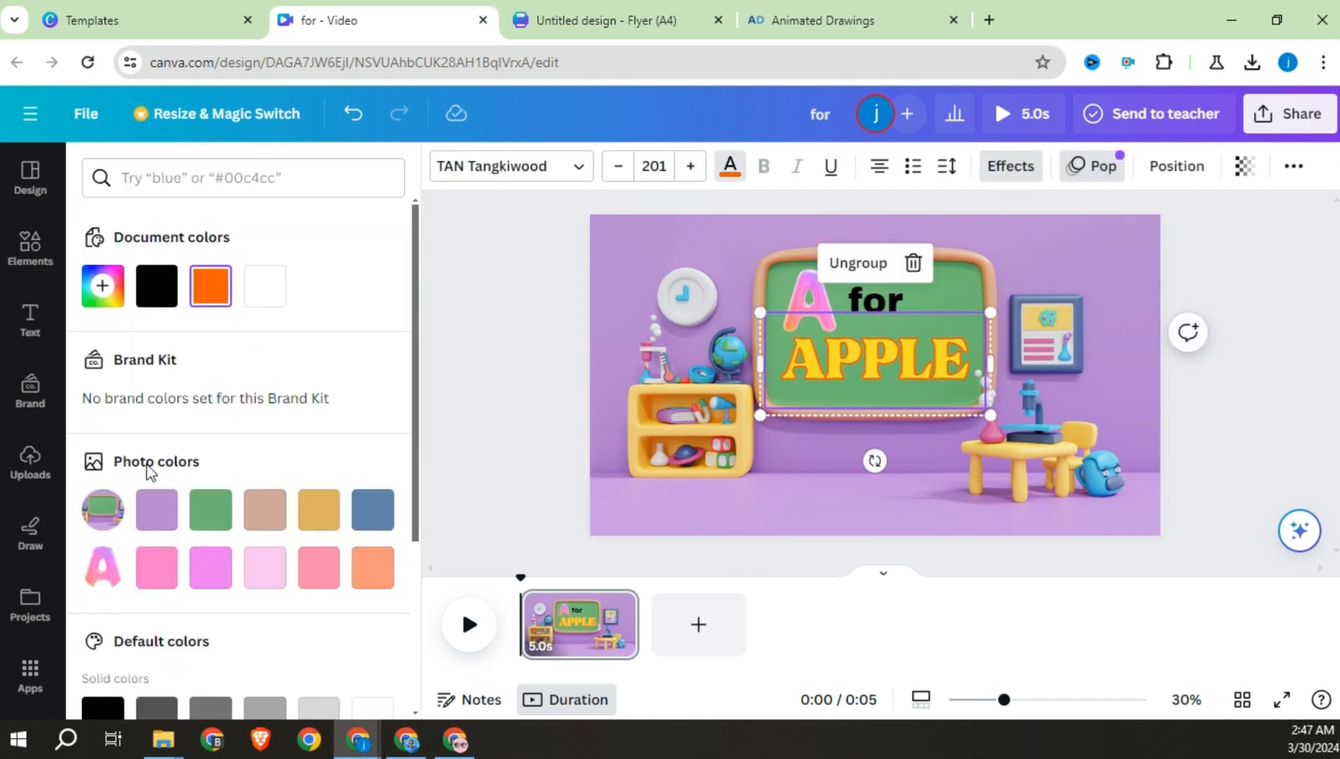
click(149, 304)
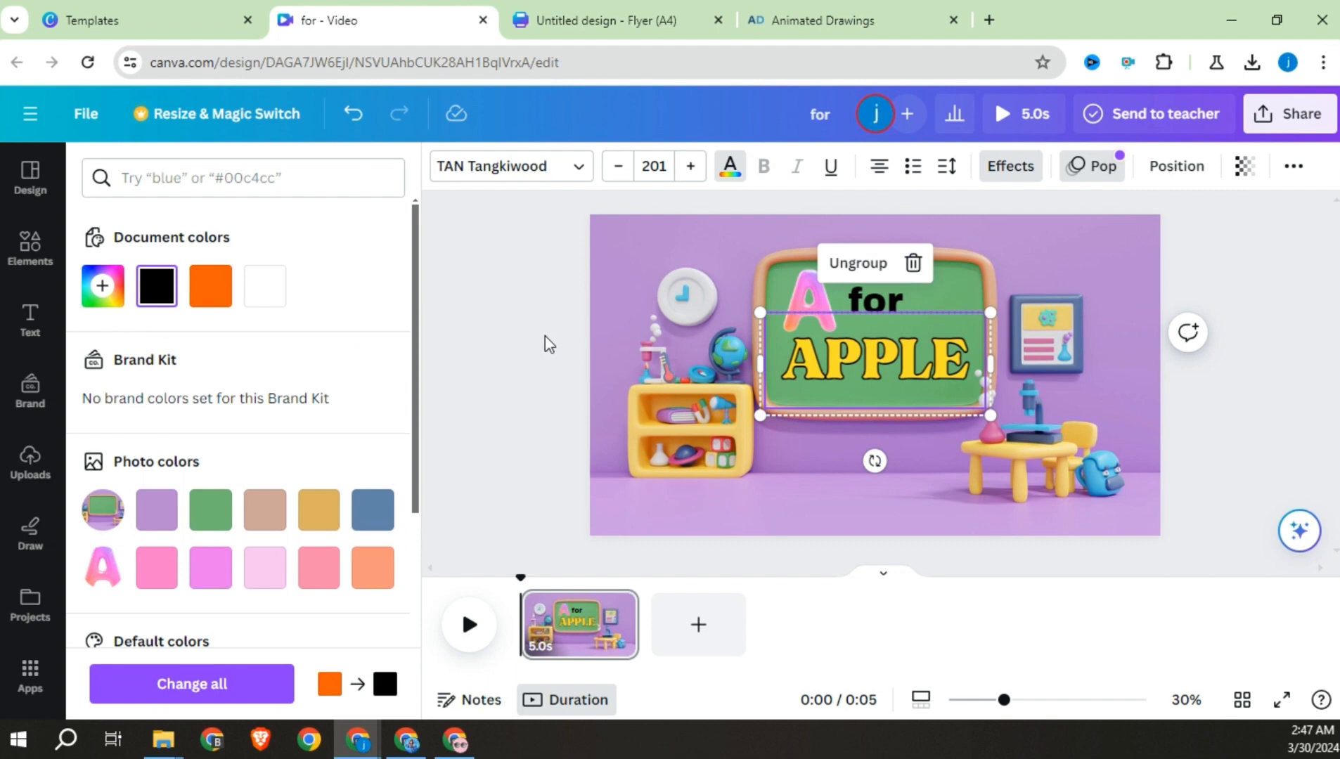
click(545, 337)
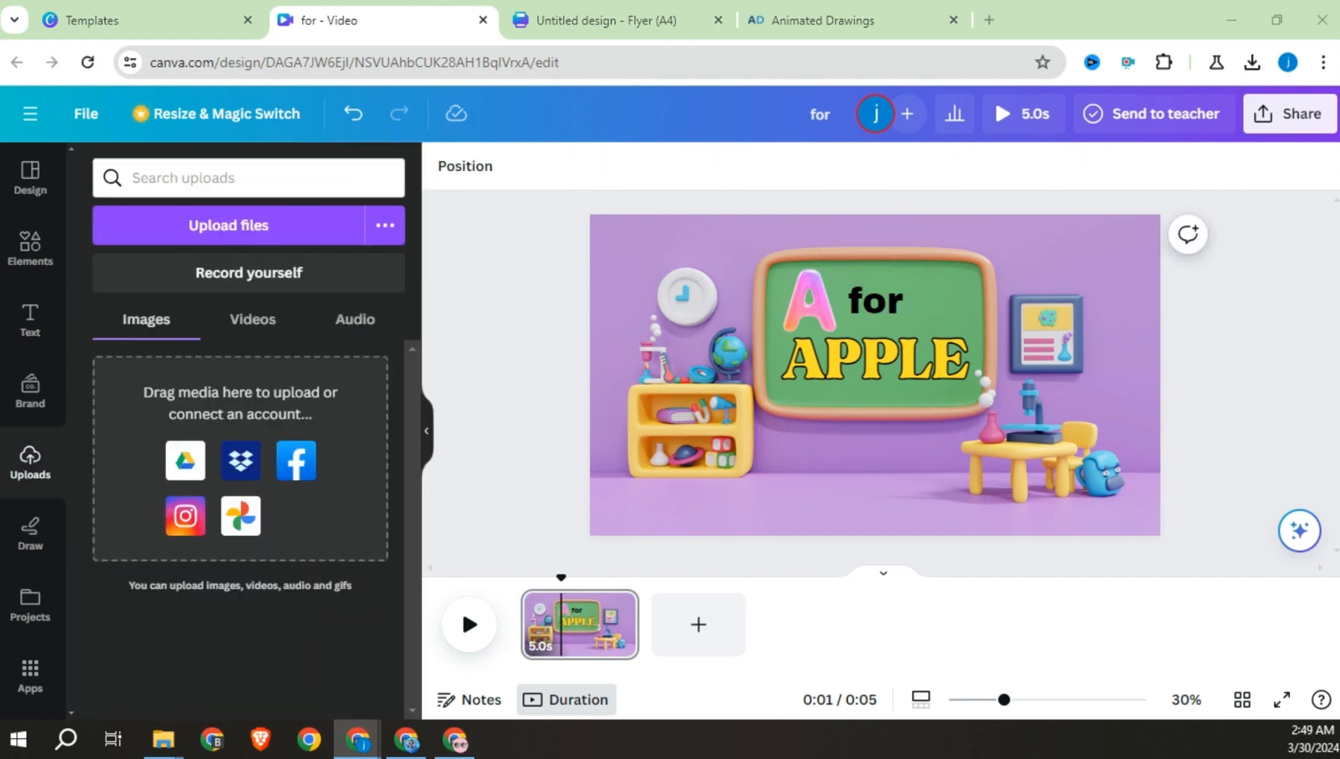
click(824, 299)
click(775, 167)
click(535, 436)
Choose the standard_walk (1), running_jump, standard_walk and running_jump (1) files from the Downloads folder for upload
click(229, 225)
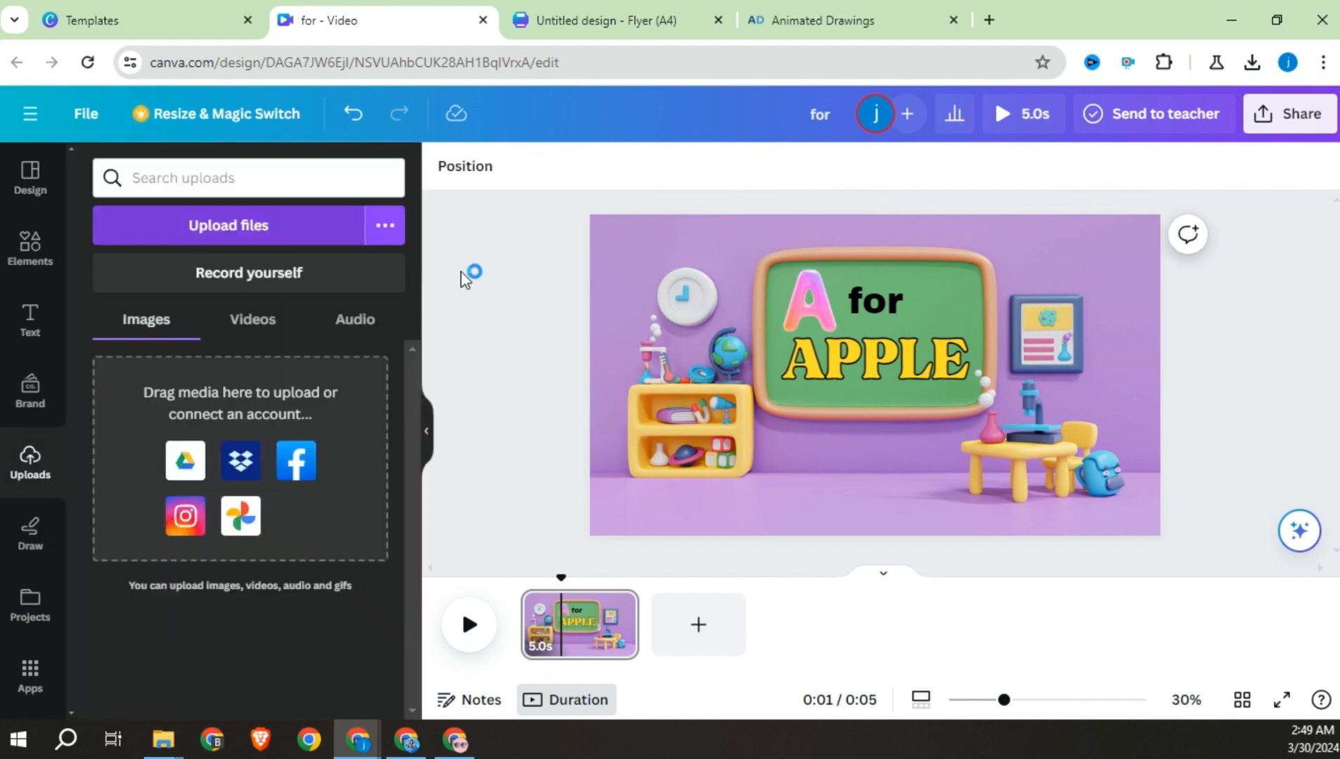
scroll(737, 453, down, 10)
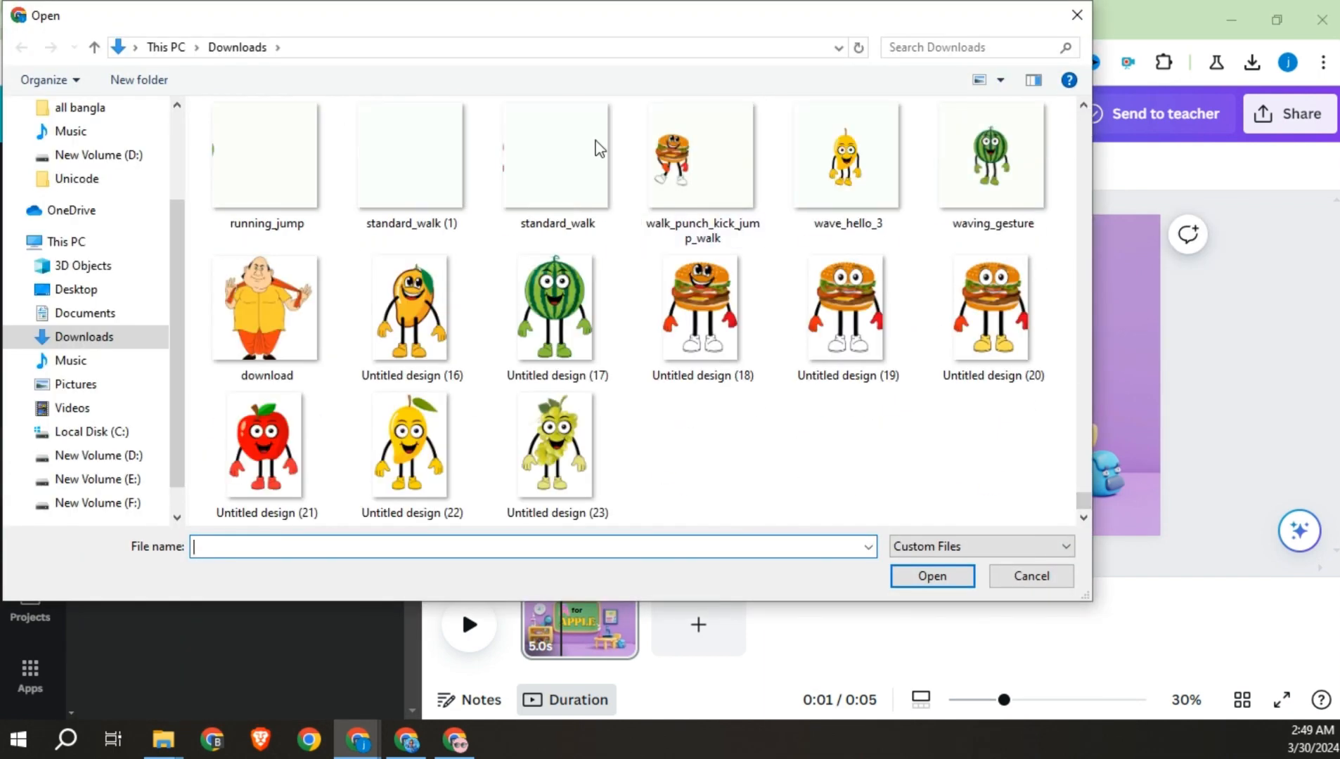
scroll(428, 158, up, 3)
click(405, 357)
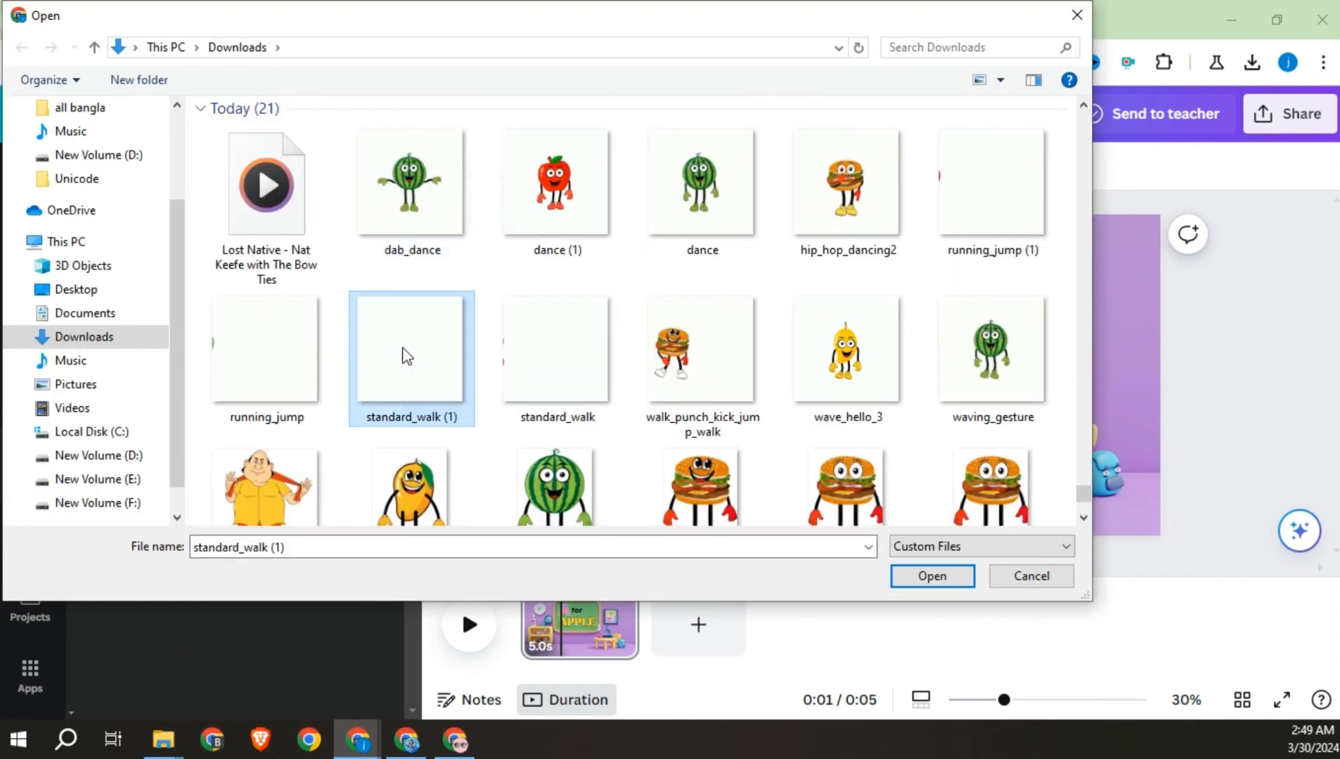
ctrl+click(264, 349)
ctrl+click(518, 356)
ctrl+click(992, 183)
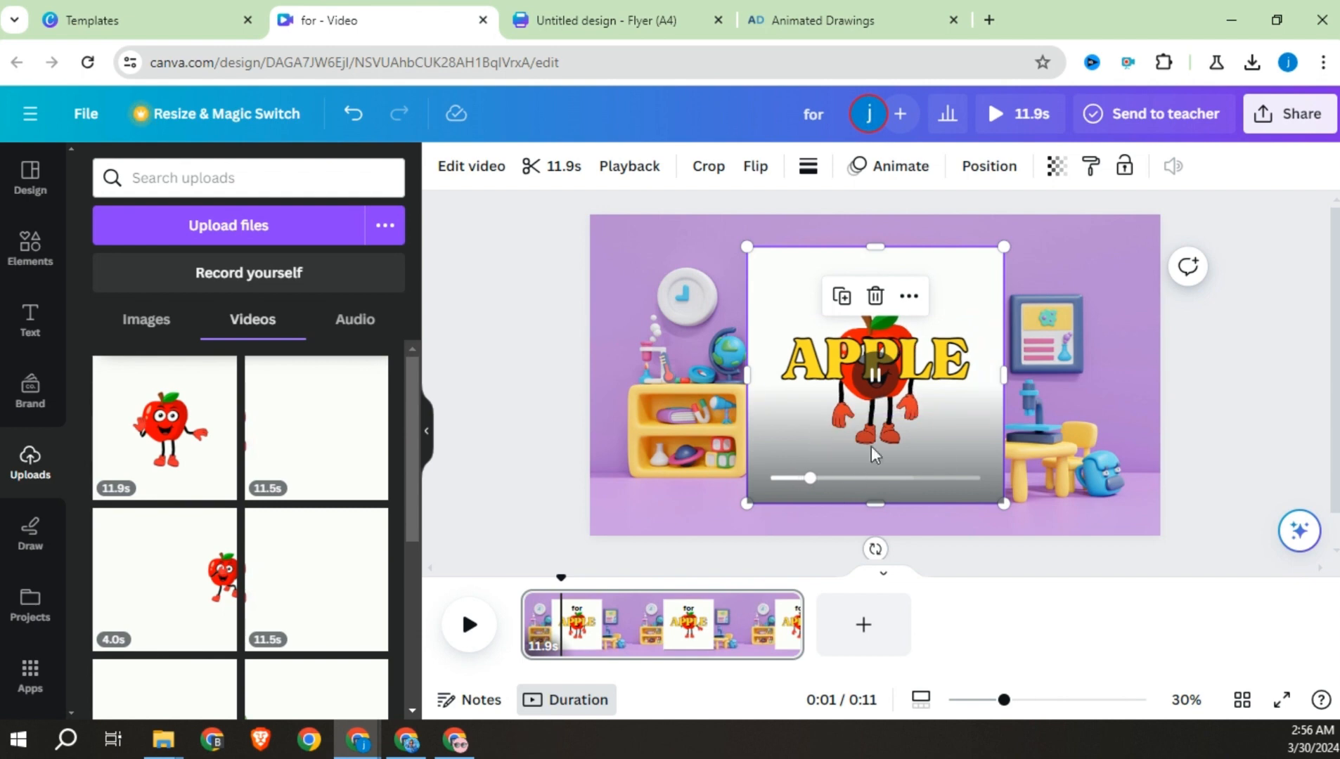
Remove the apple video's white background and place the clip in front of the chalkboard, enlarged to about 1,299 px square
drag(747, 503, 663, 562)
drag(1021, 234, 1072, 227)
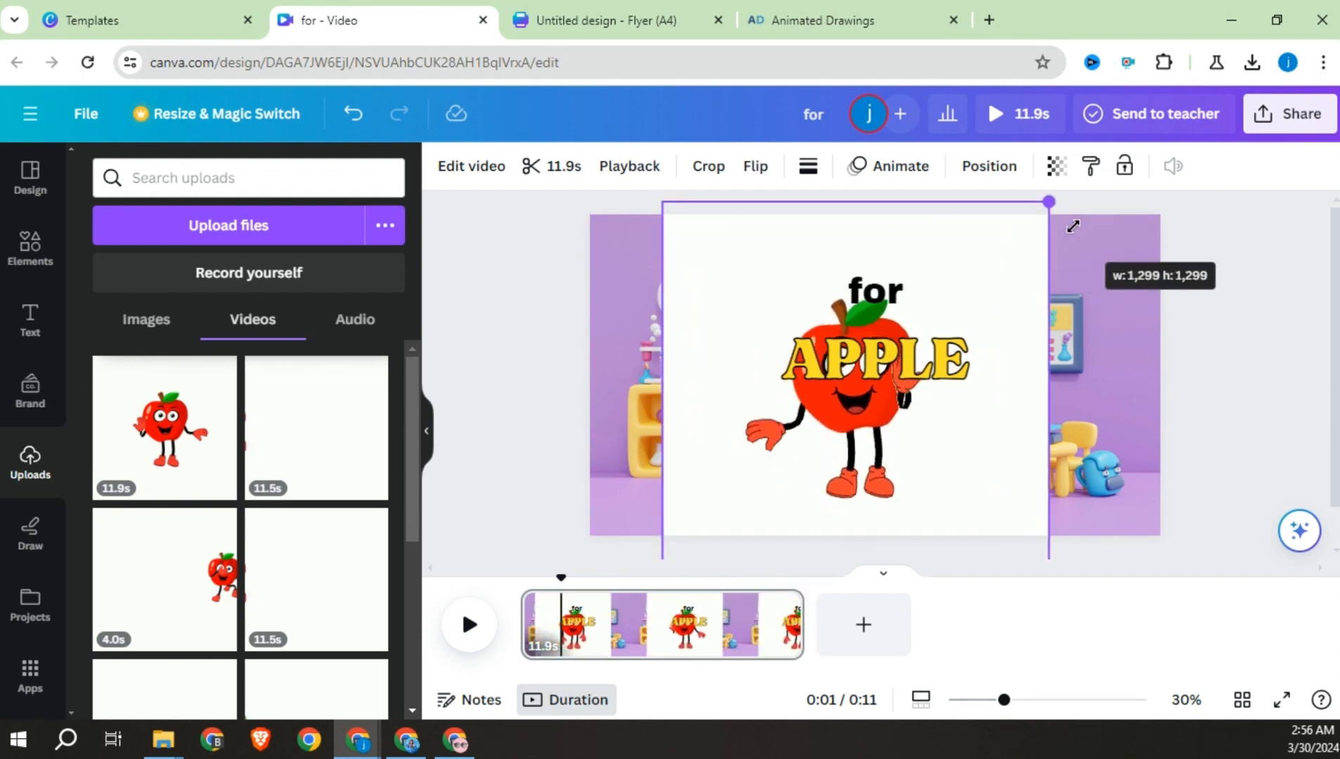
click(473, 169)
click(171, 346)
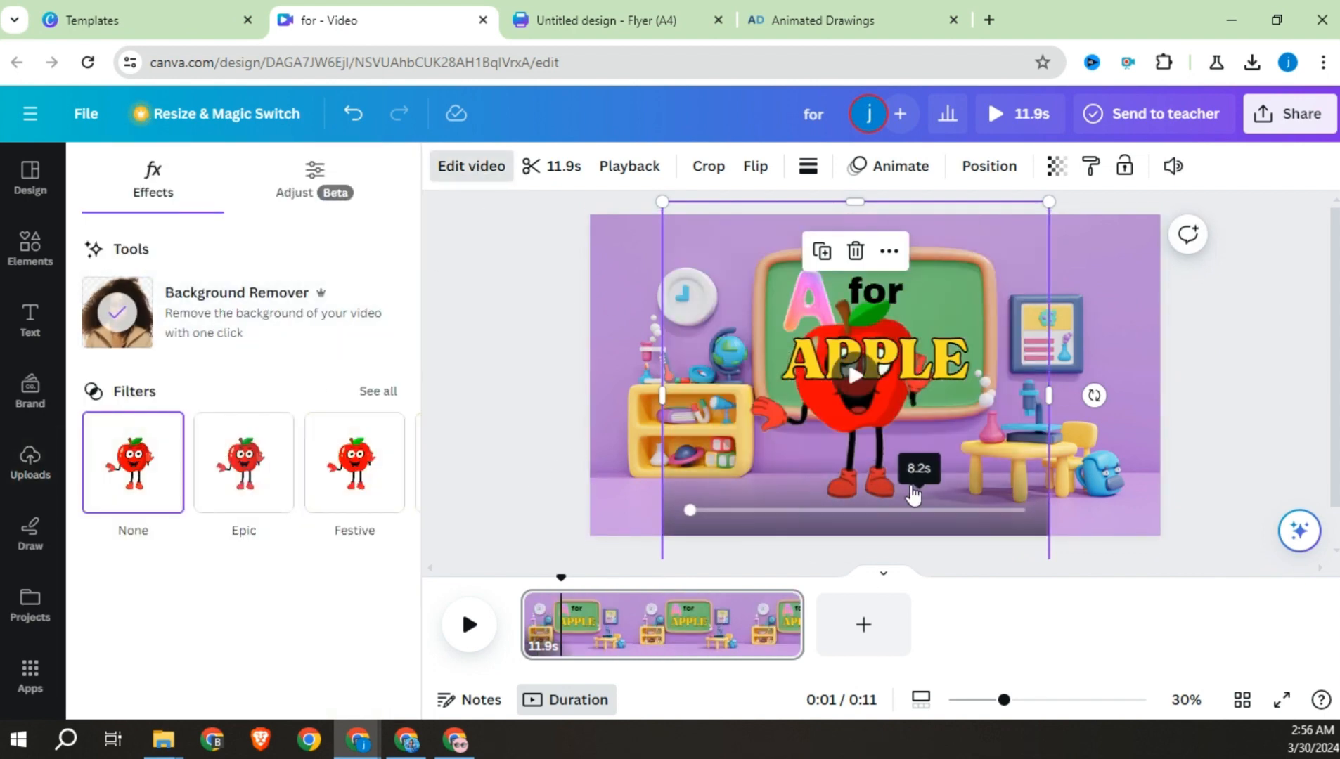
drag(868, 462, 871, 497)
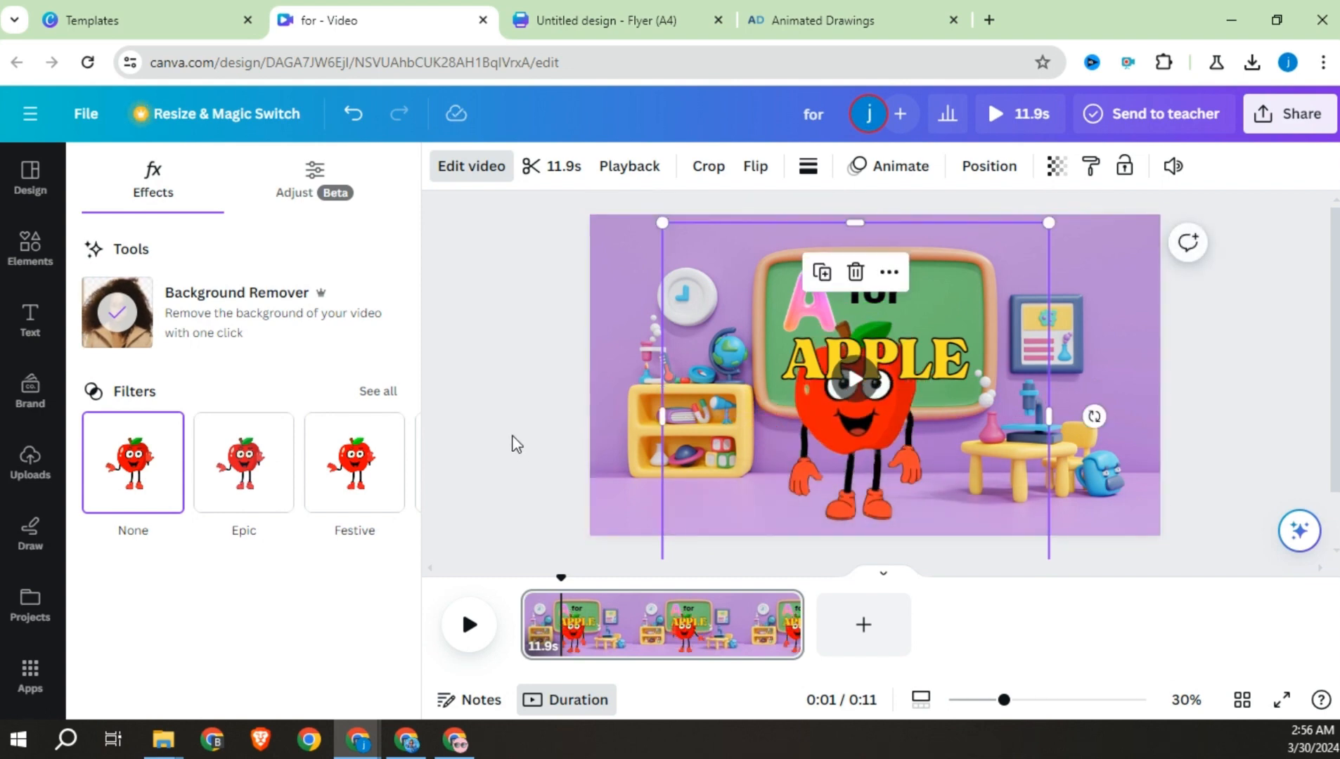
Preview the page with the apple animation, and close the preview
click(815, 362)
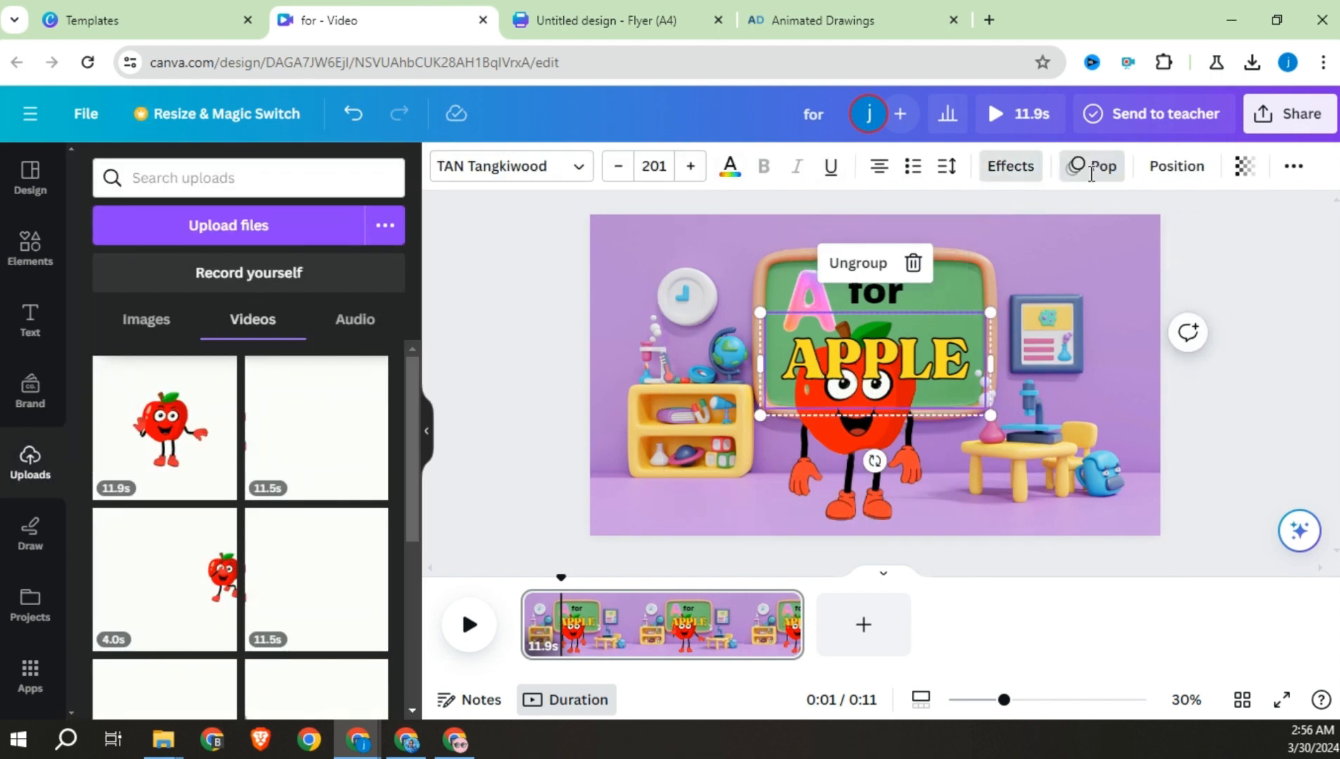
click(551, 350)
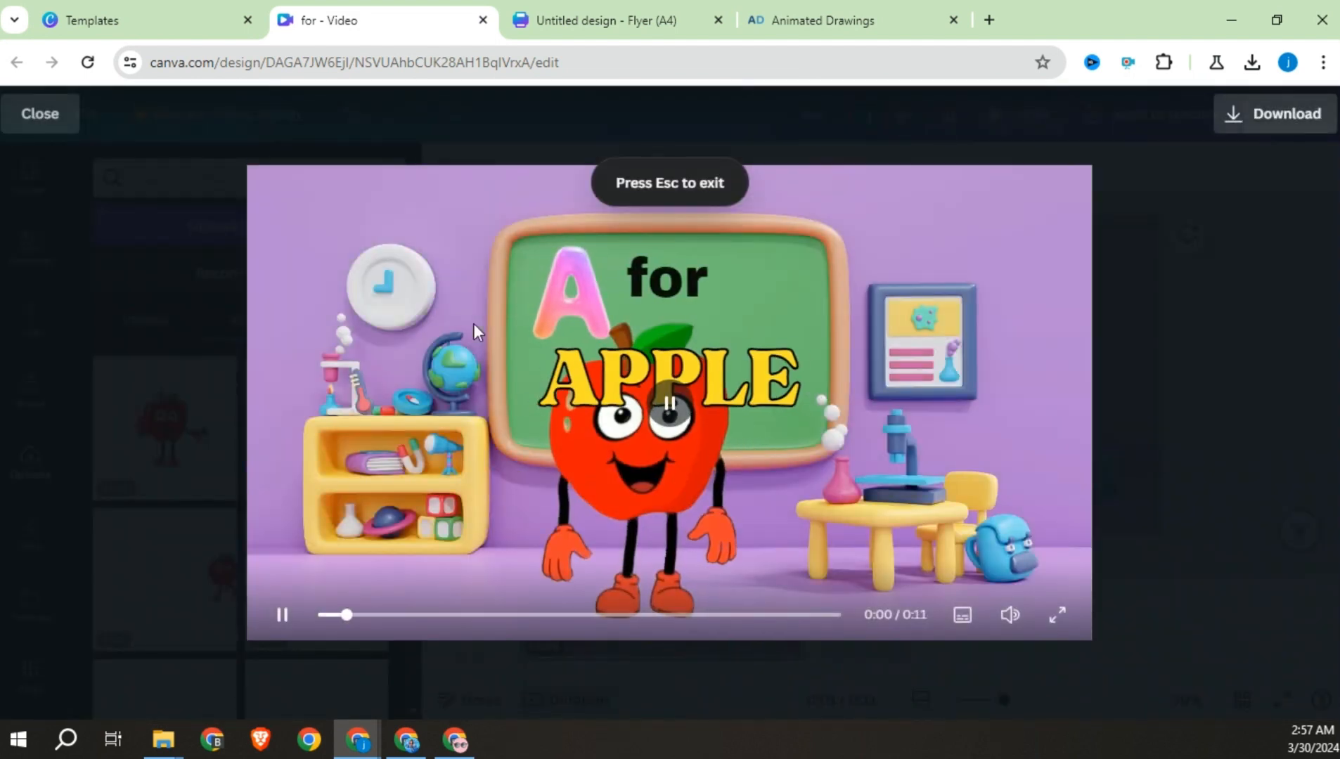
click(44, 117)
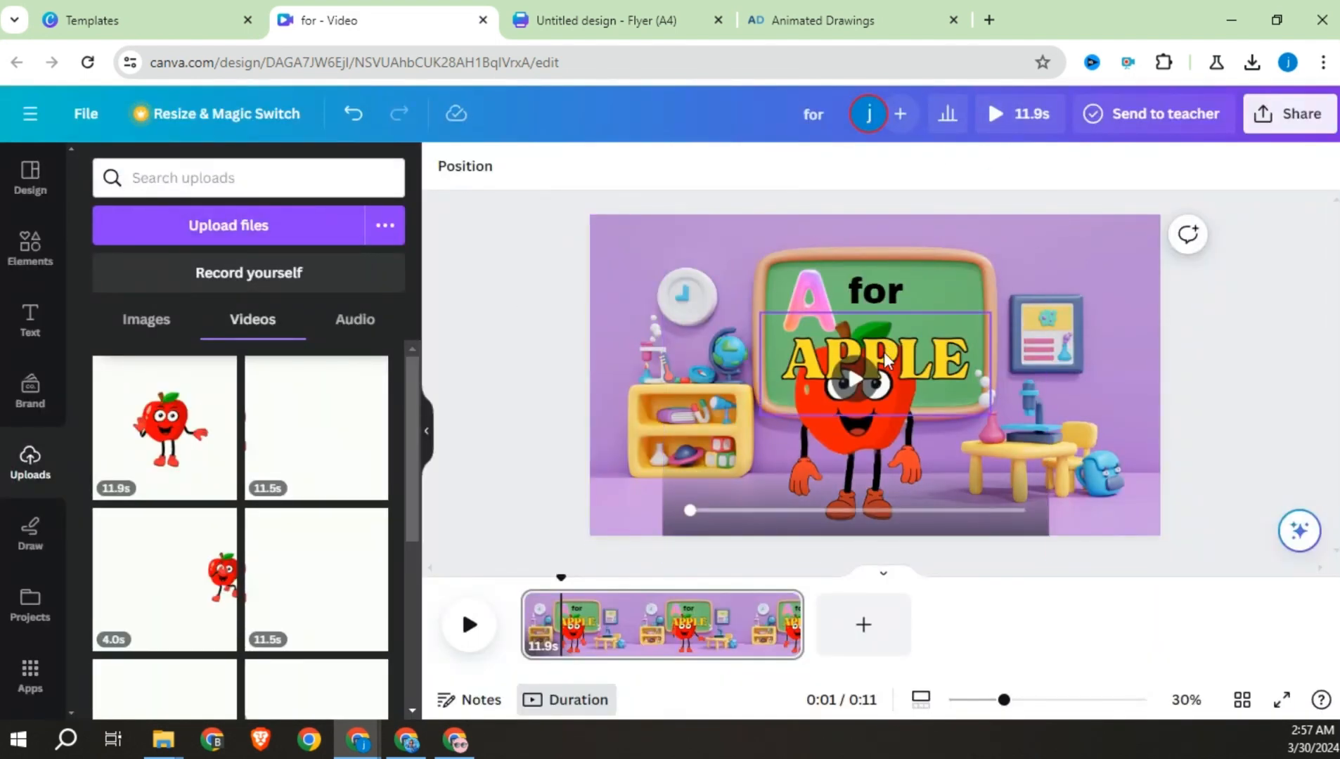
Send the word "APPLE" one layer backward, behind the apple character, and play the apple clip
click(945, 325)
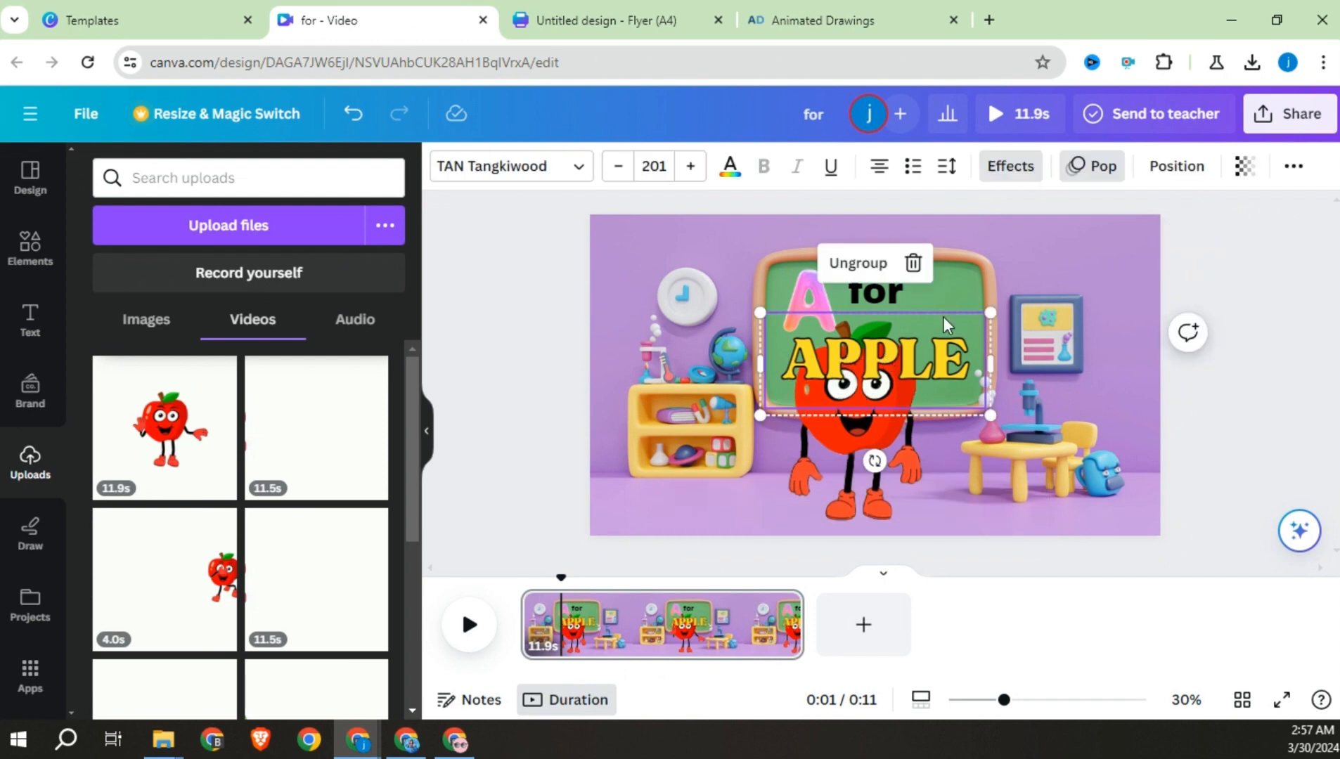
click(1177, 167)
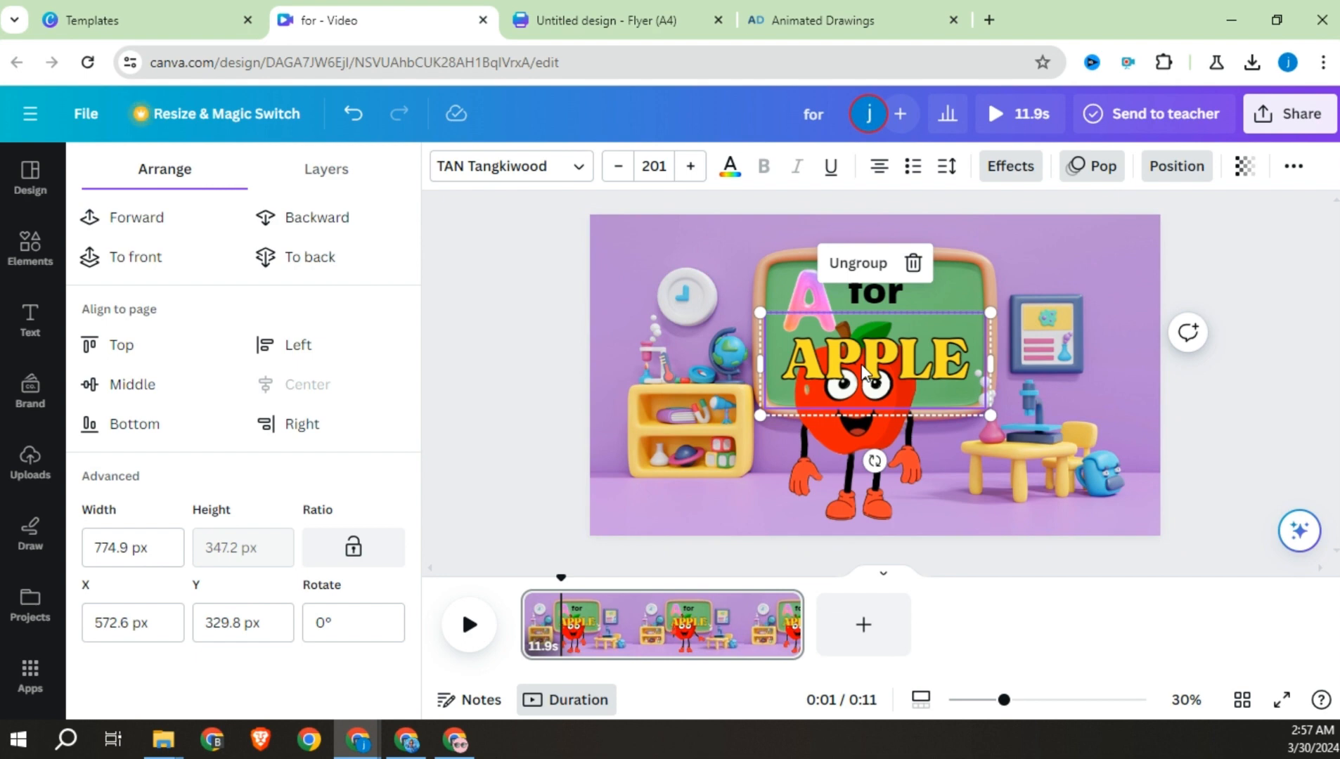
click(347, 218)
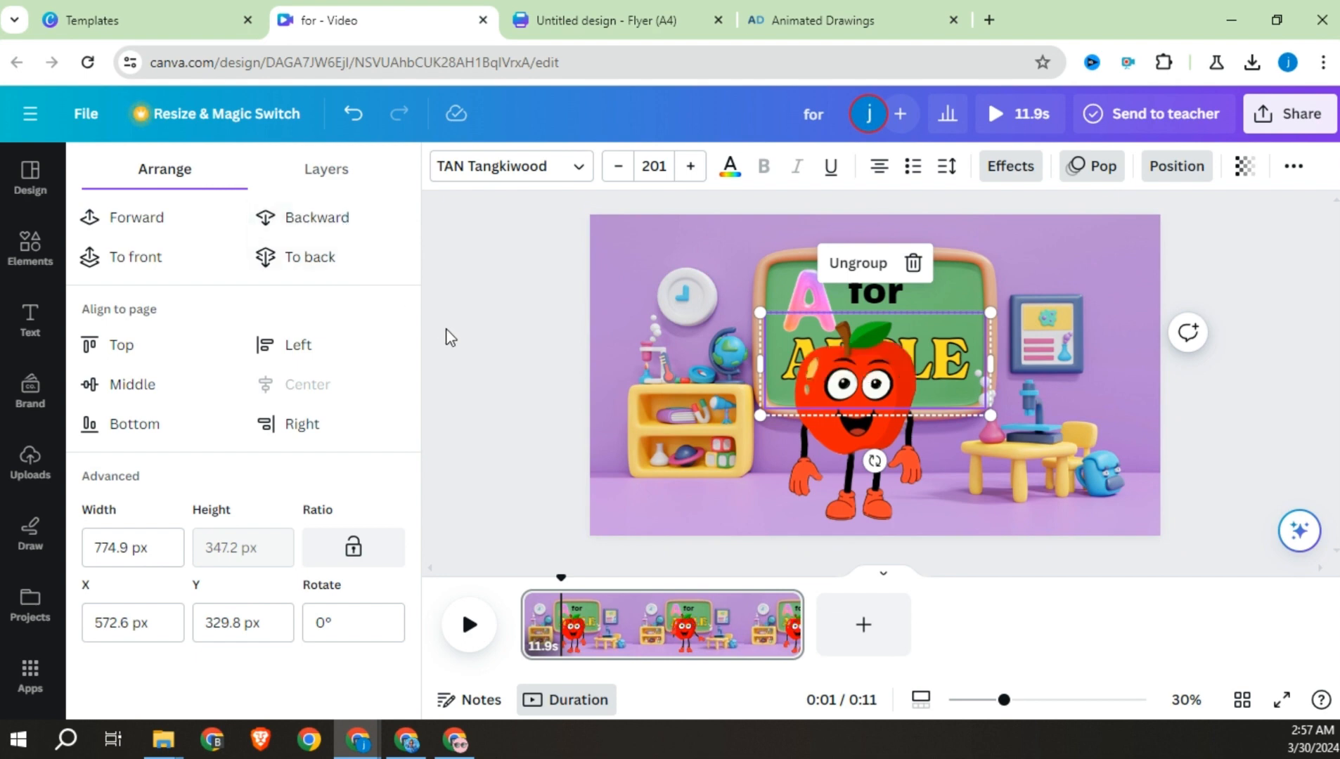
click(475, 361)
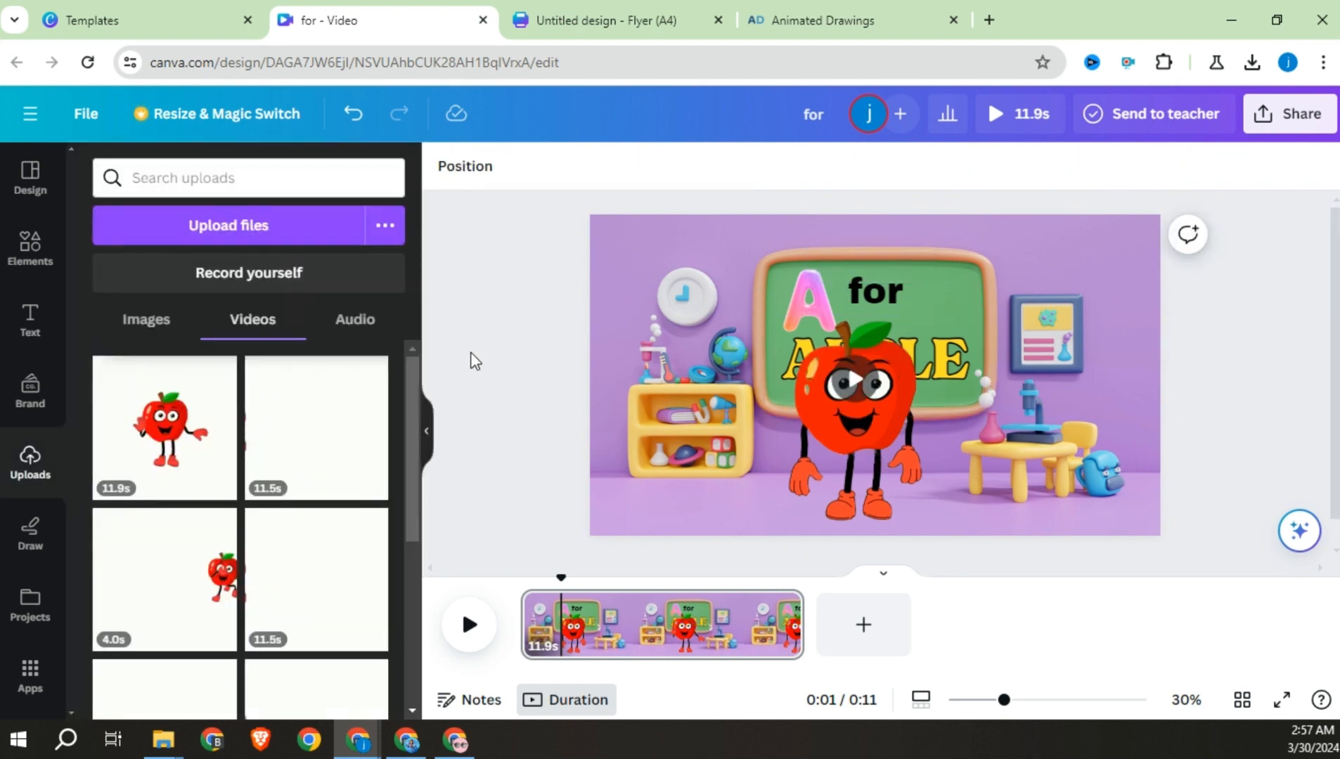
click(855, 385)
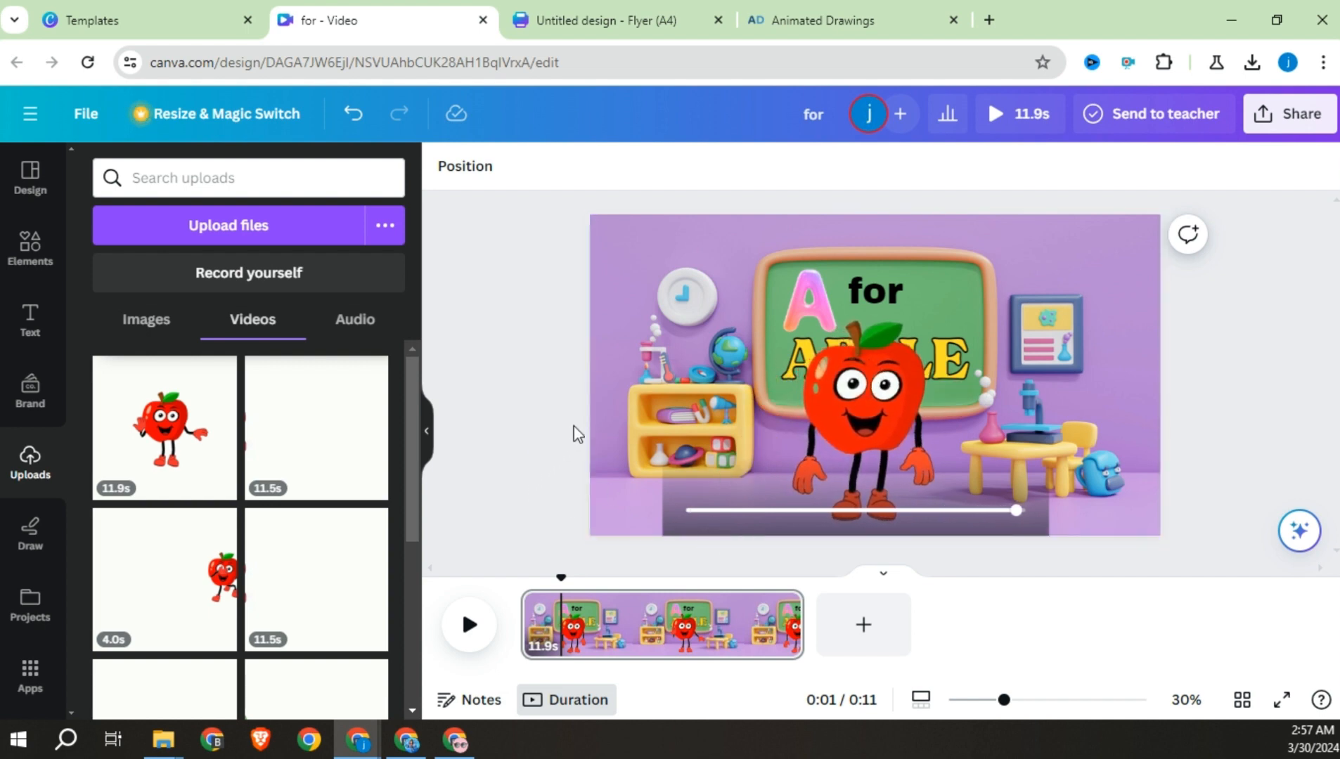
Duplicate the "A for APPLE" page in the timeline
click(750, 616)
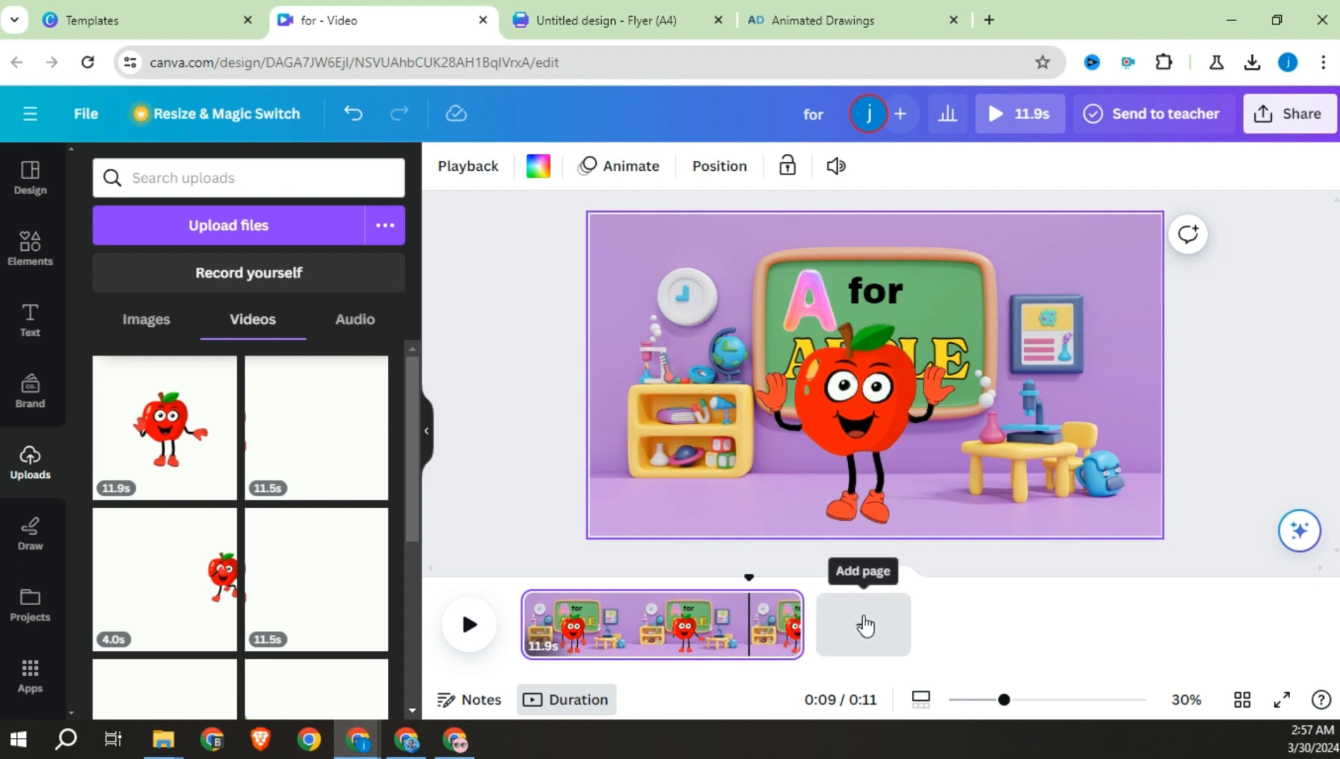
right_click(763, 631)
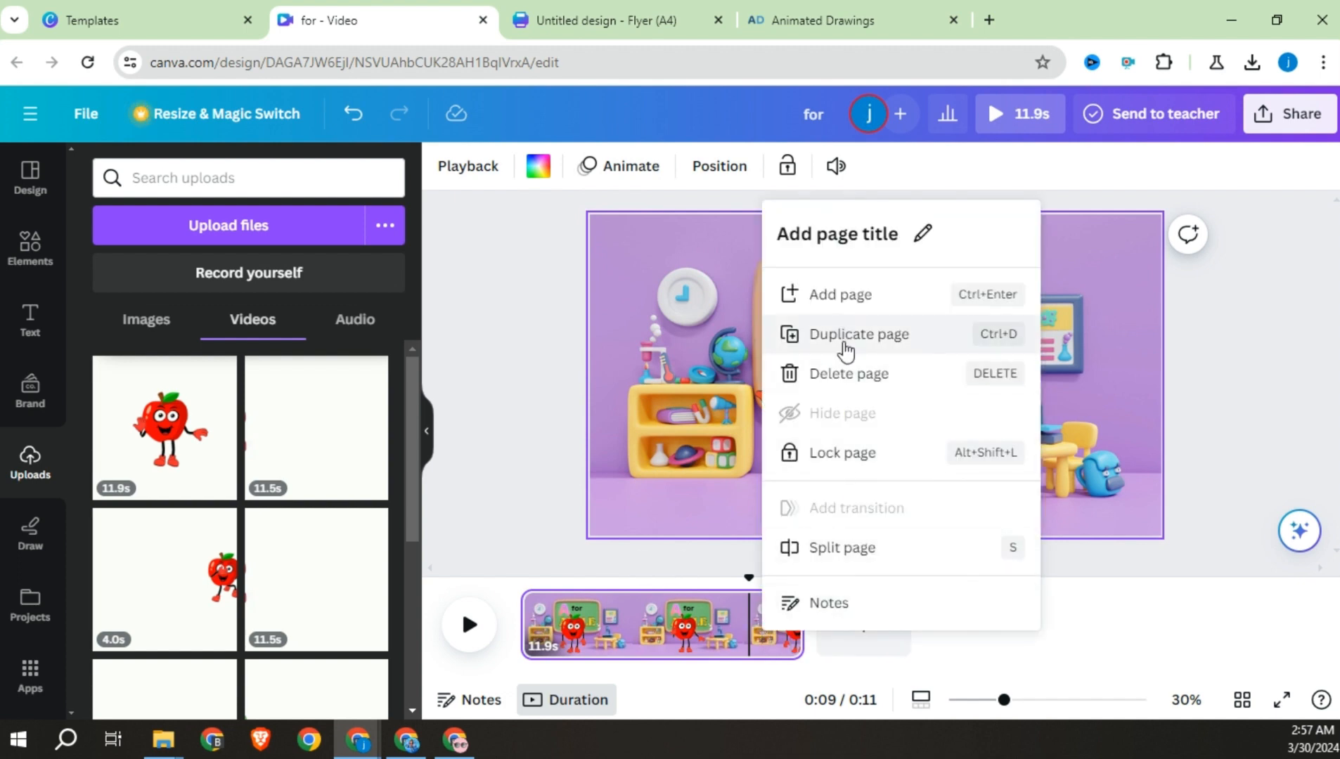
key(ctrl+d)
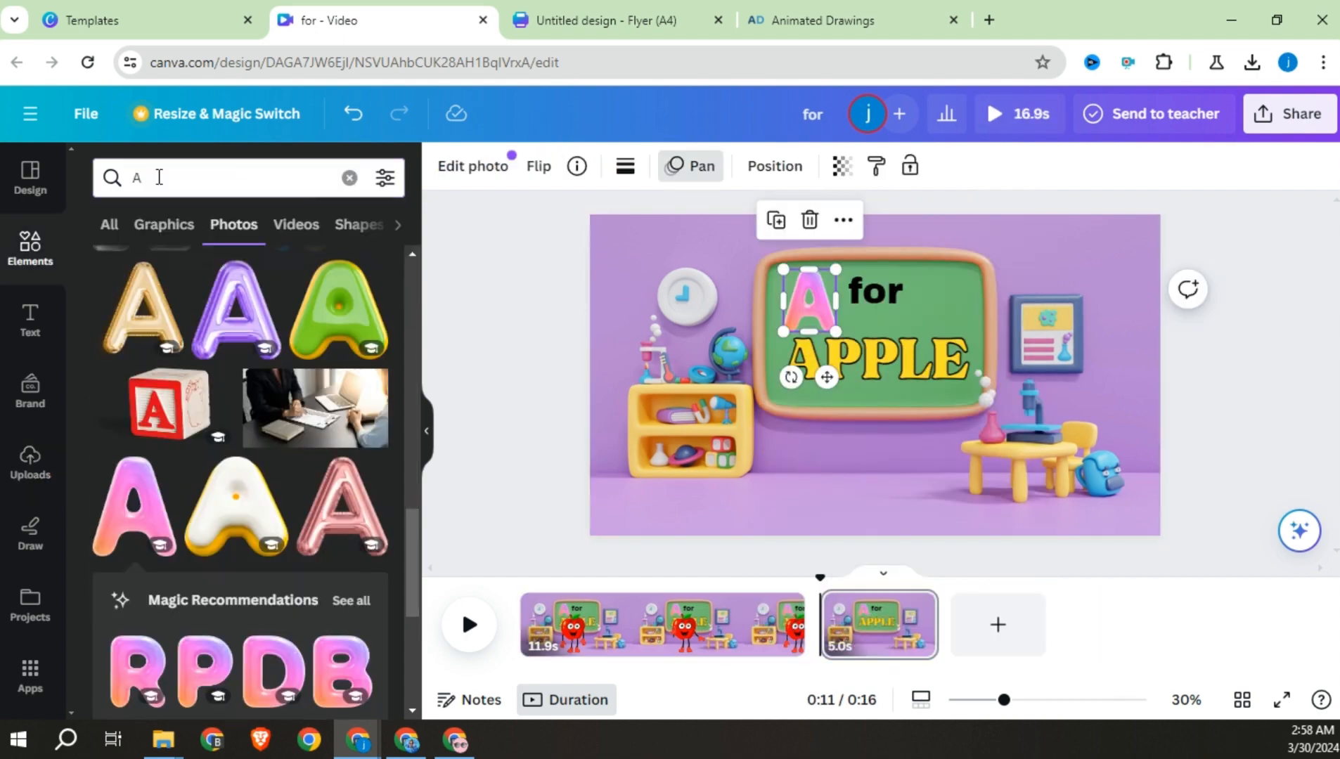
Search the elements for "M" and switch the results from photos to graphics
key(BackSpace)
text(M)
key(Return)
scroll(222, 511, down, 2)
scroll(220, 499, down, 5)
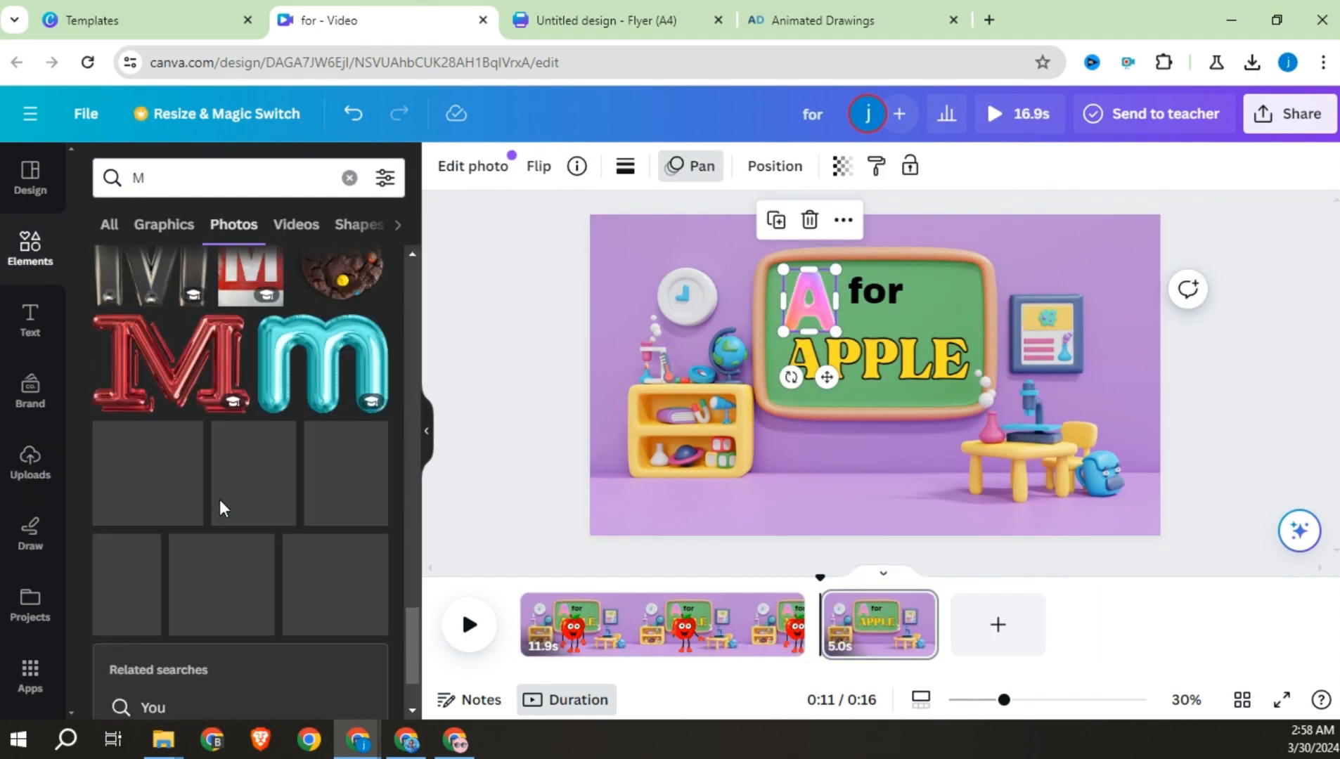
click(163, 224)
scroll(255, 343, down, 6)
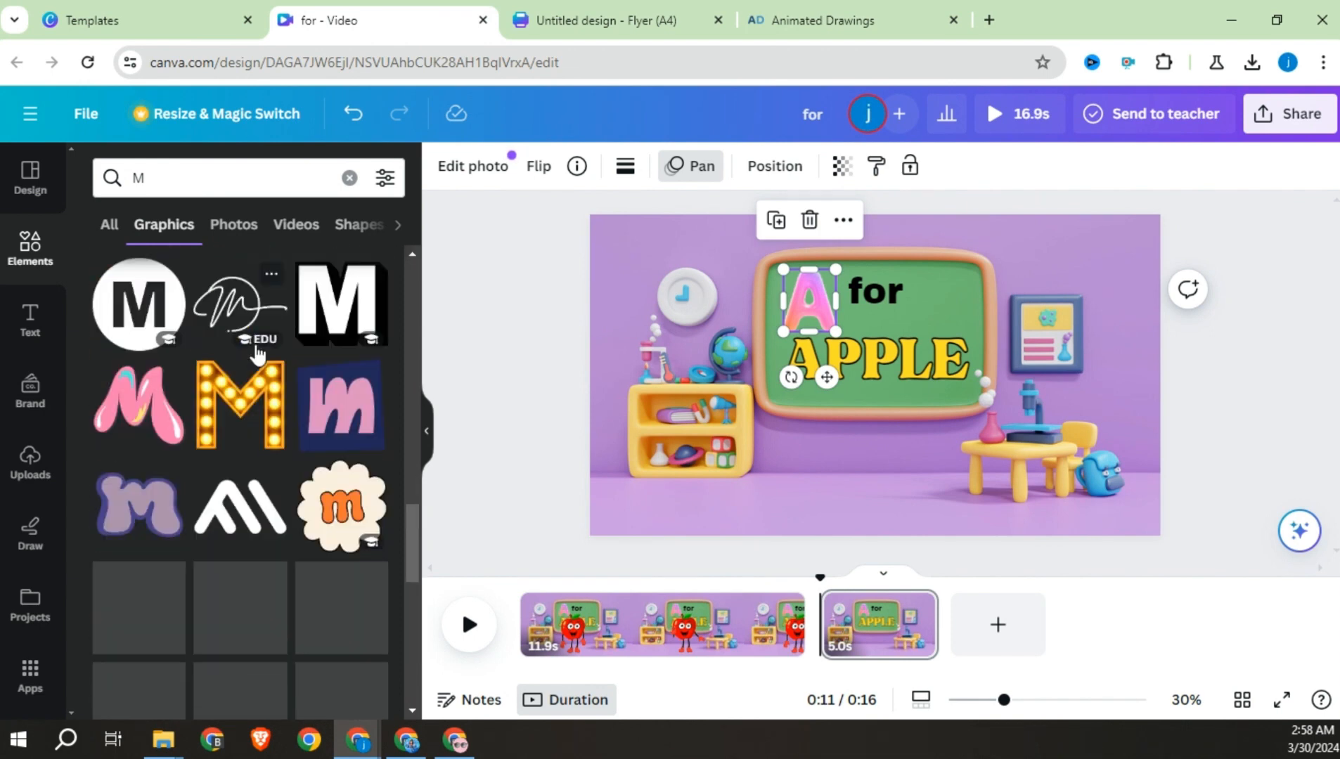
Replace the letter A on the second page with the pink bubble letter M, shrunk to fit beside "for"
scroll(144, 340, up, 3)
key(Delete)
click(141, 504)
drag(873, 373, 838, 329)
drag(915, 396, 839, 330)
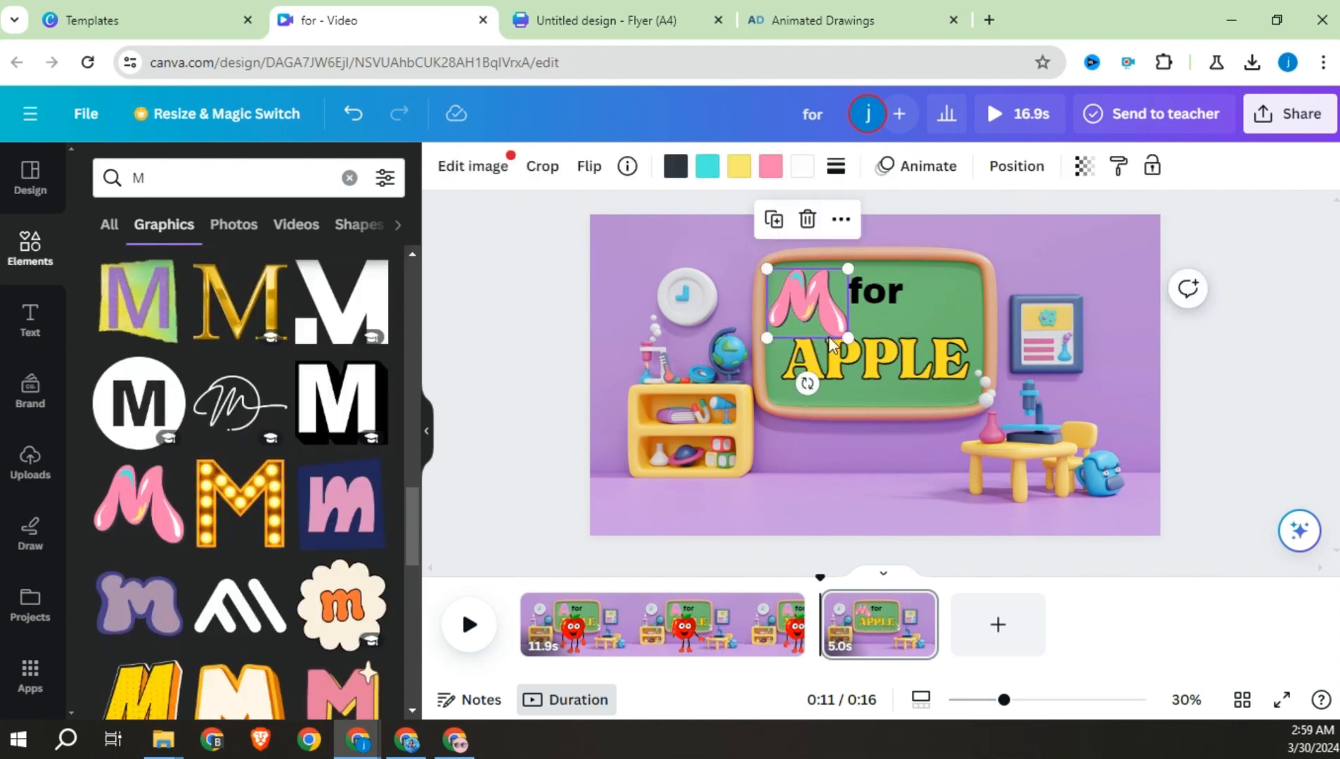
Replace the word "APPLE" on the second page's chalkboard with "MANGO"
key(Escape)
scroll(240, 478, up, 3)
double_click(875, 358)
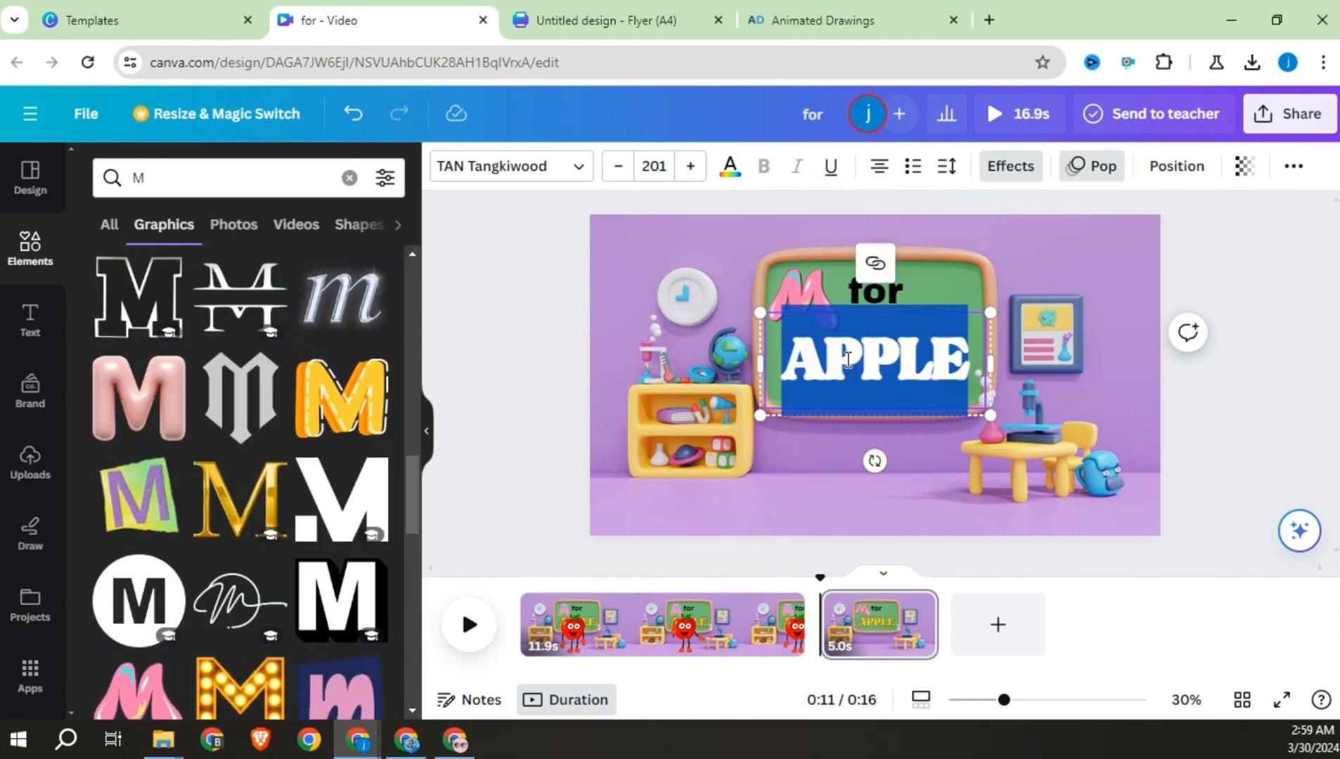
text(MANGO)
click(535, 383)
Add the uploaded mango character video to the second page, enlarge it and remove its background
click(30, 462)
click(175, 450)
drag(745, 505, 710, 541)
drag(1004, 542, 1038, 570)
click(471, 166)
click(141, 316)
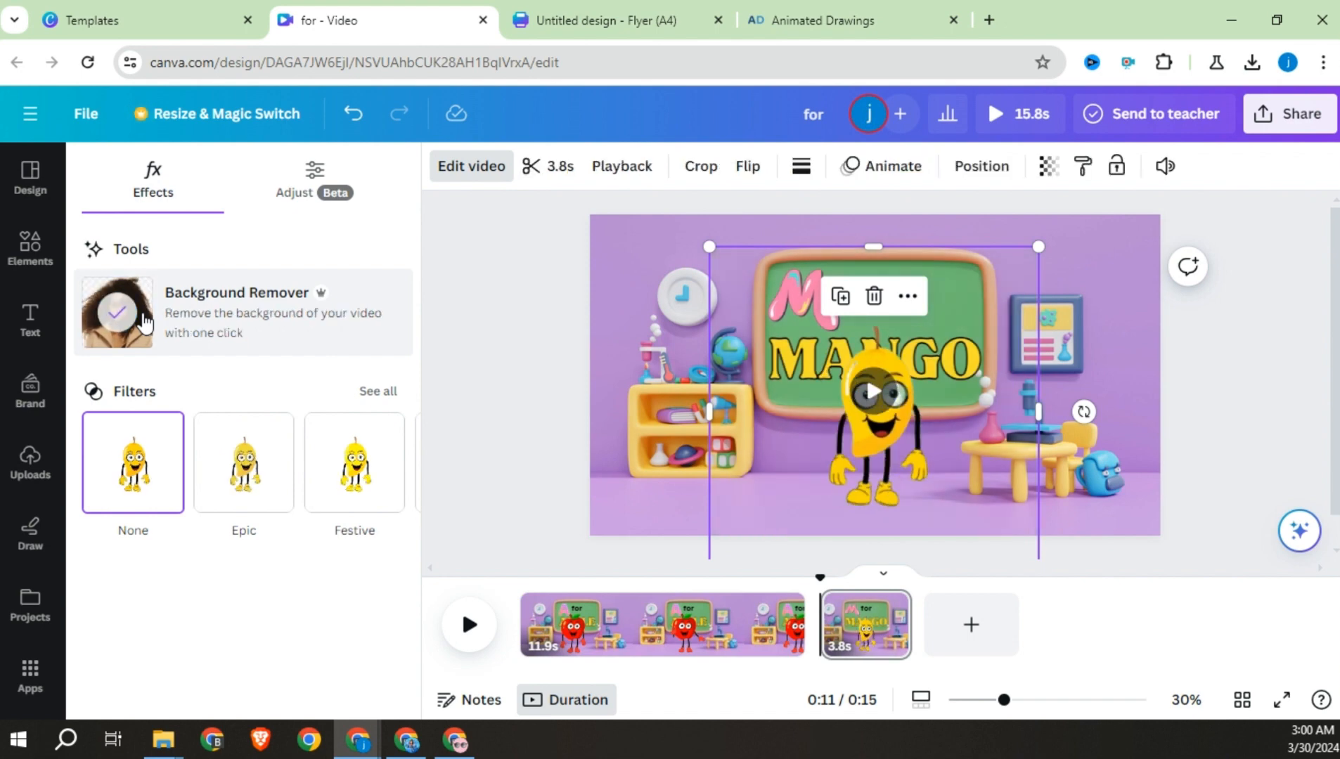
Enlarge the mango, move it past the page's left edge, and animate it along a custom path to the centre with Smooth movement and faster speed
drag(710, 247, 679, 224)
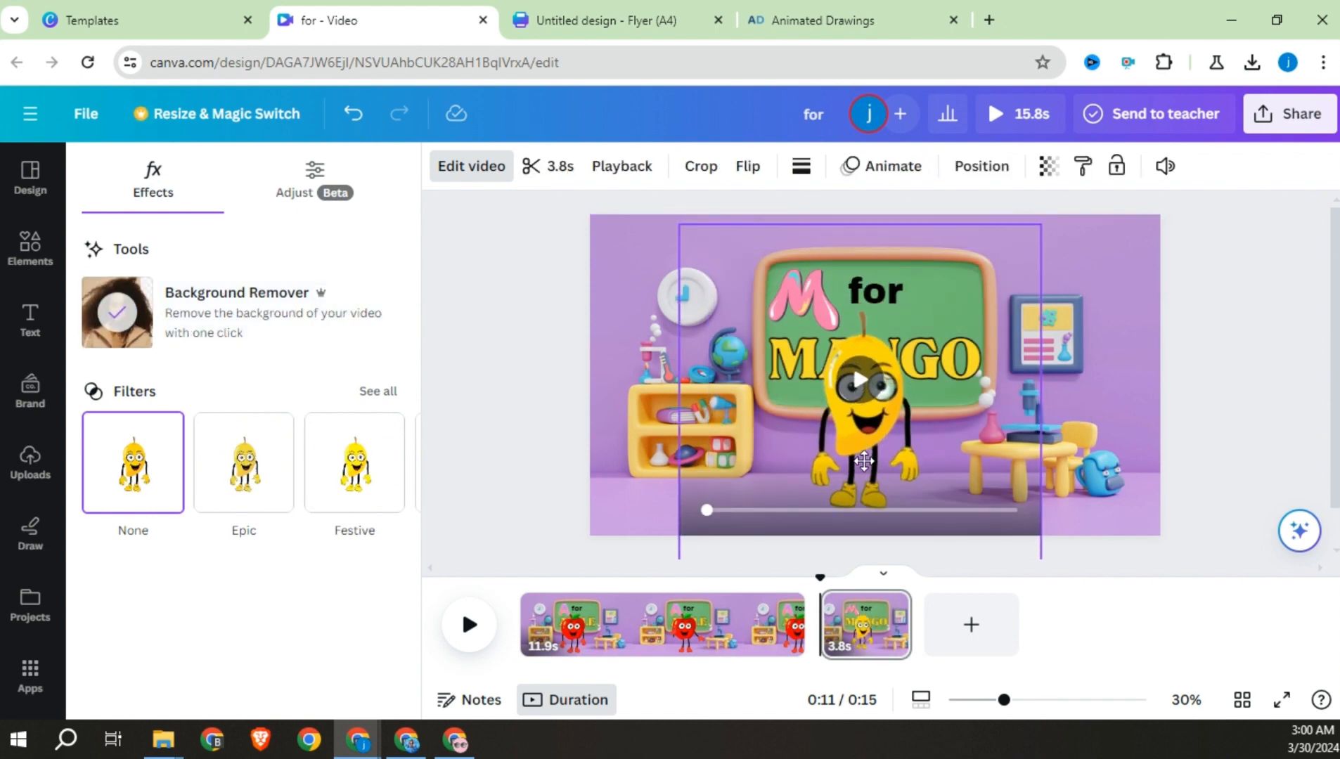
drag(863, 460, 557, 455)
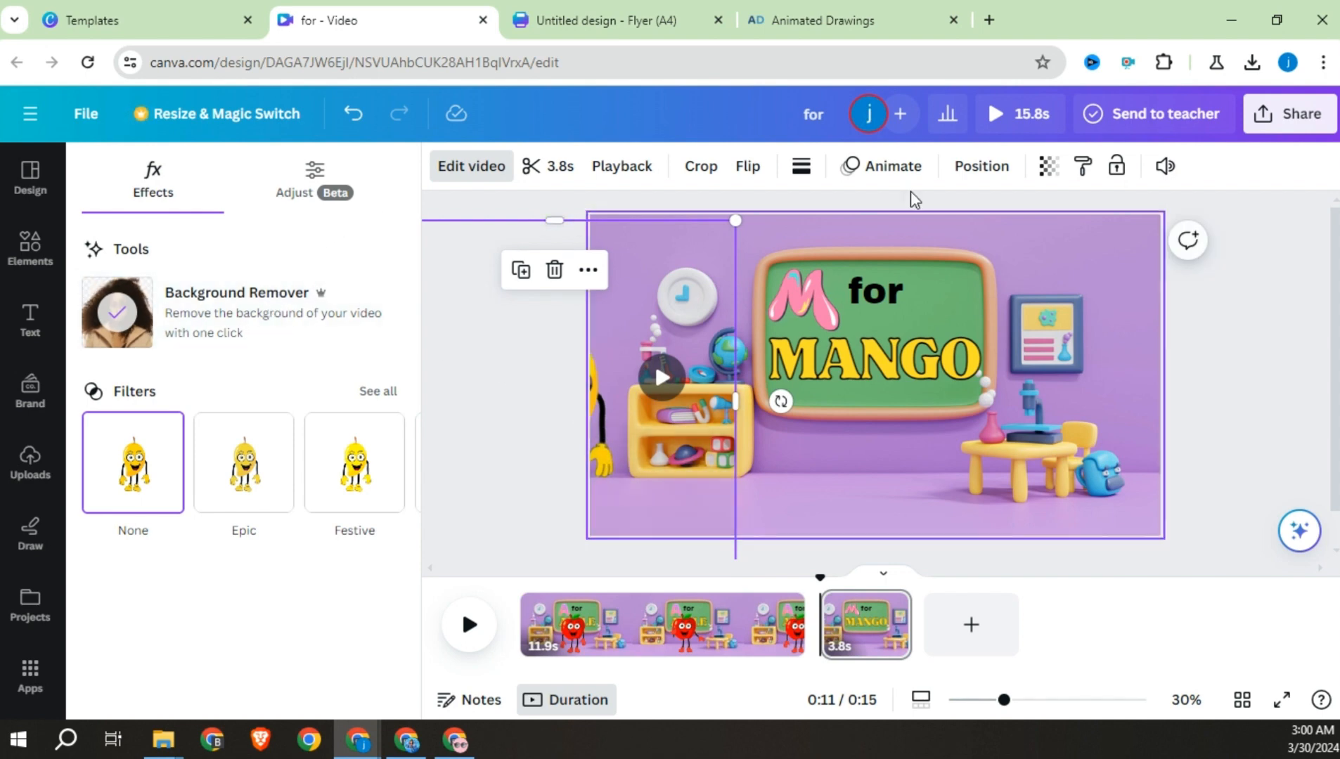
click(892, 167)
click(188, 299)
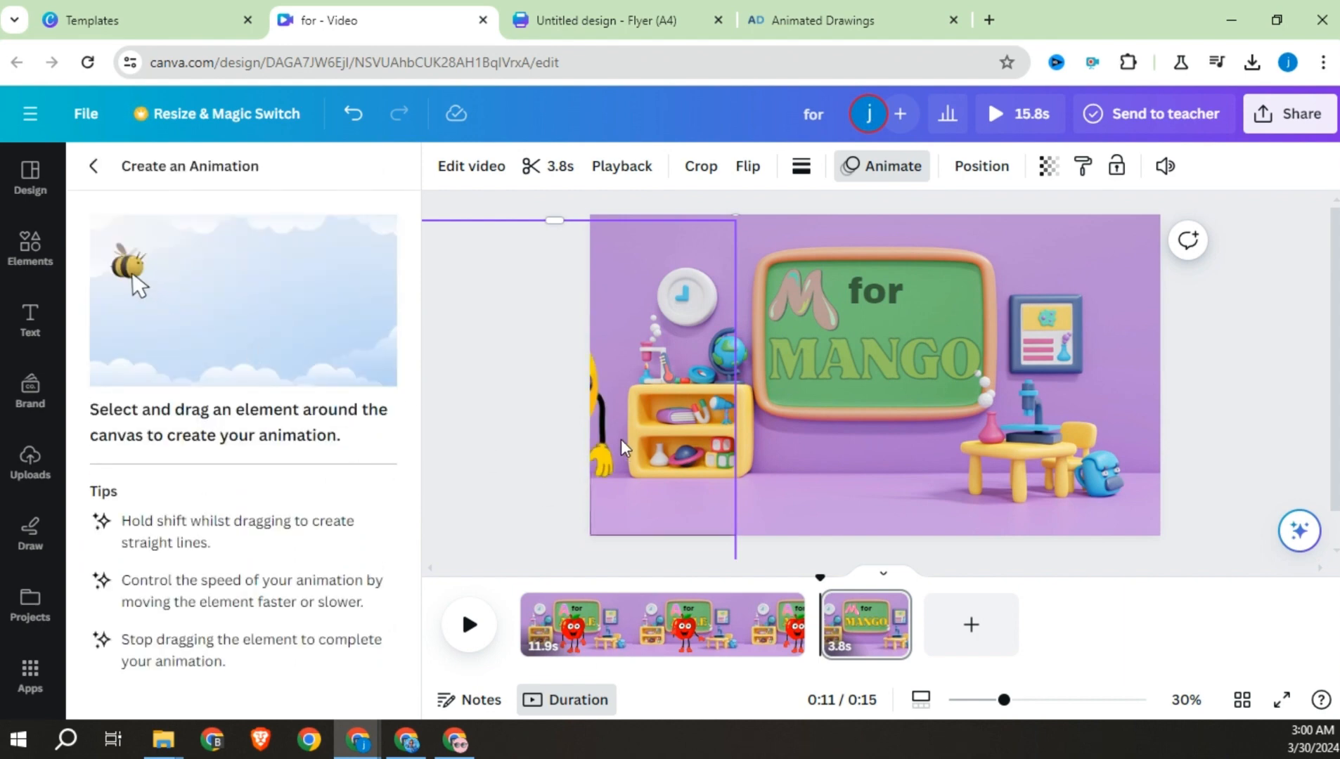
drag(612, 439, 938, 460)
click(243, 269)
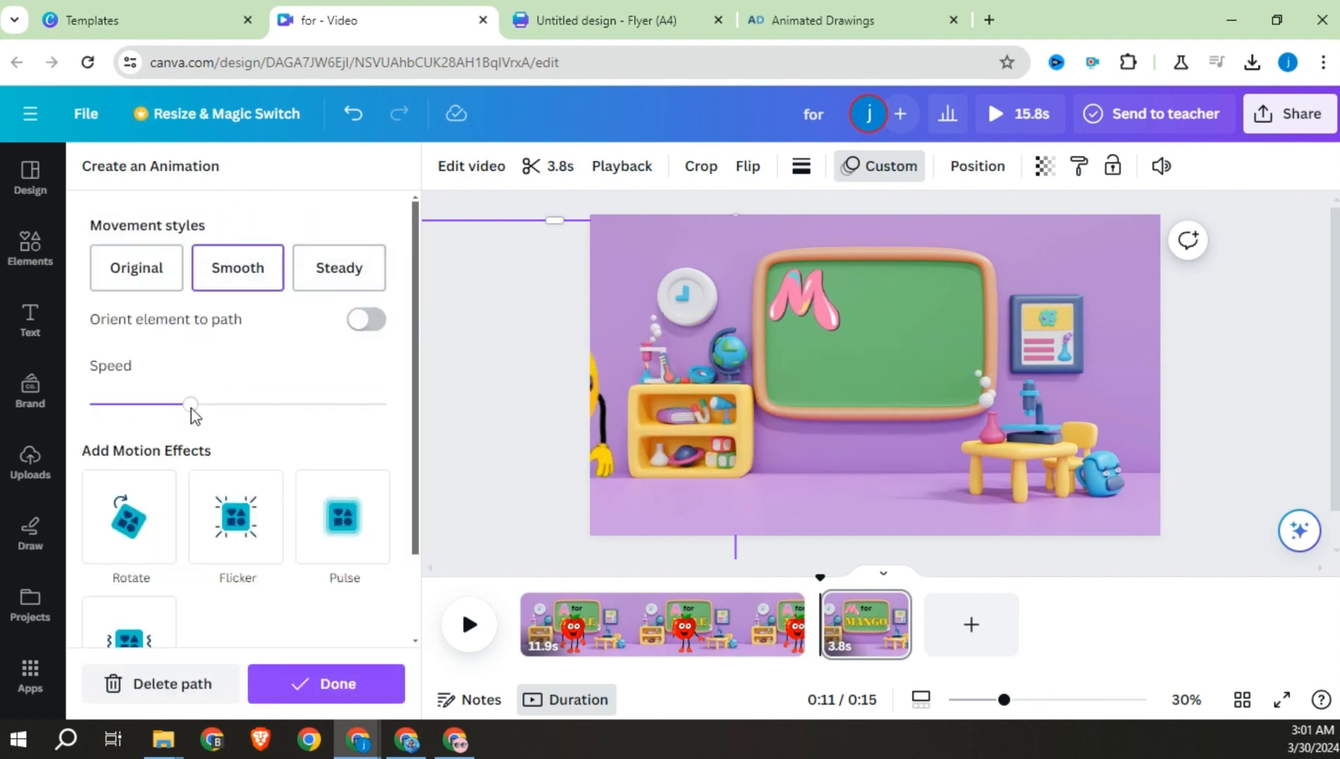
drag(191, 406, 330, 421)
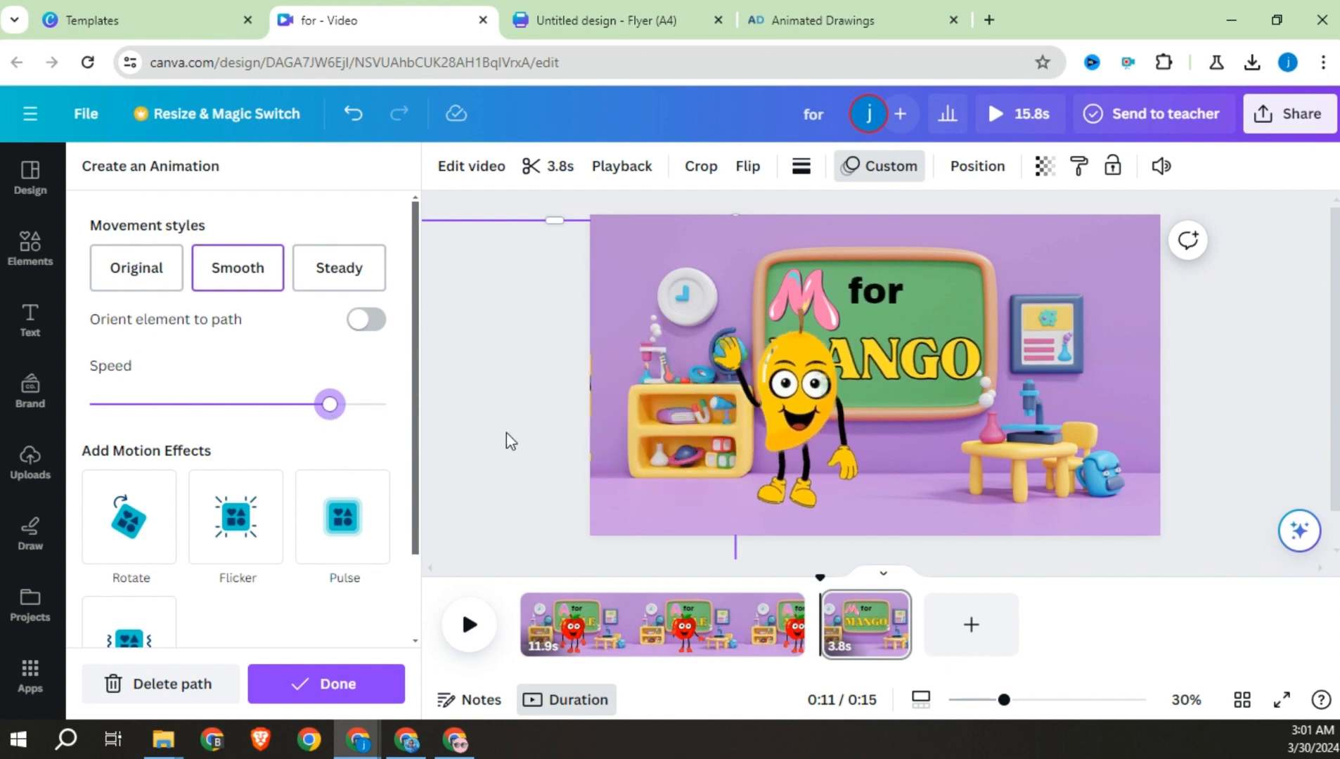
Preview the "M for MANGO" page in the full-size player and return to the editor
click(906, 464)
click(675, 389)
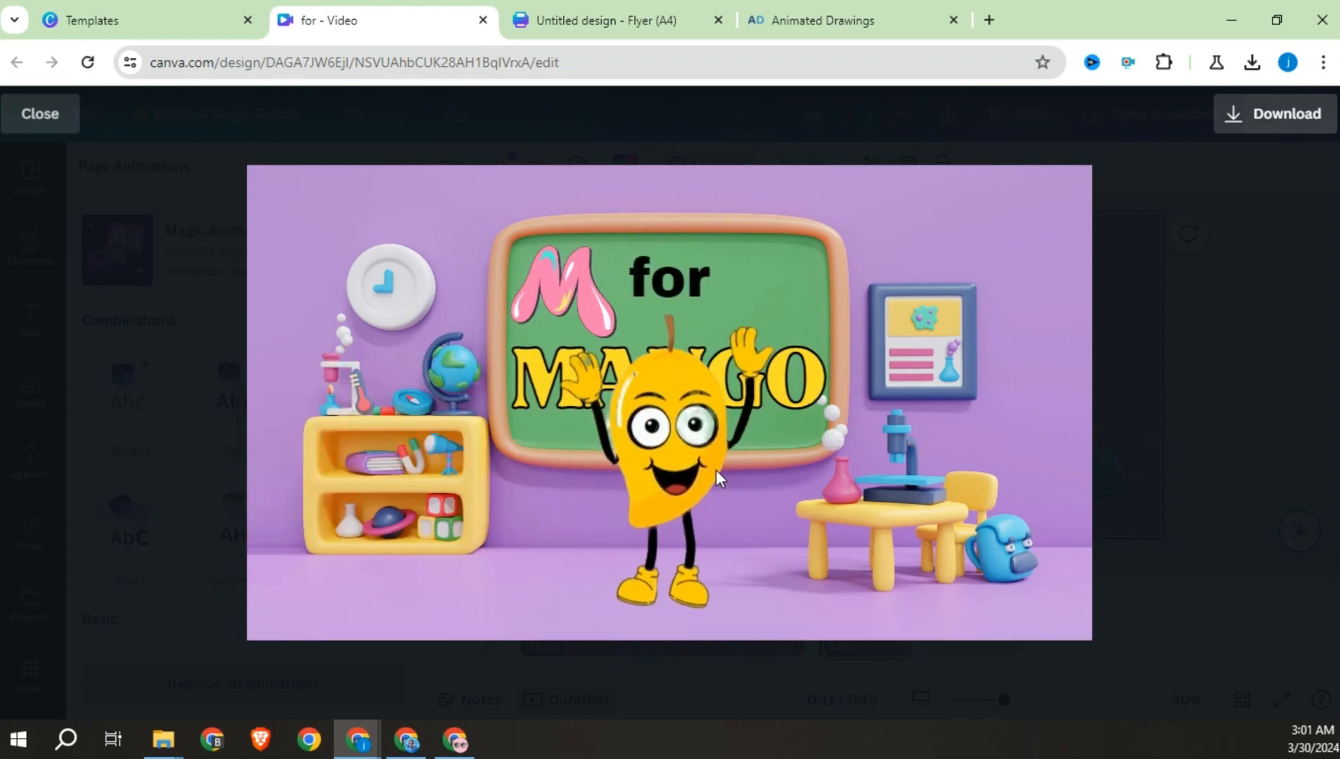
click(53, 115)
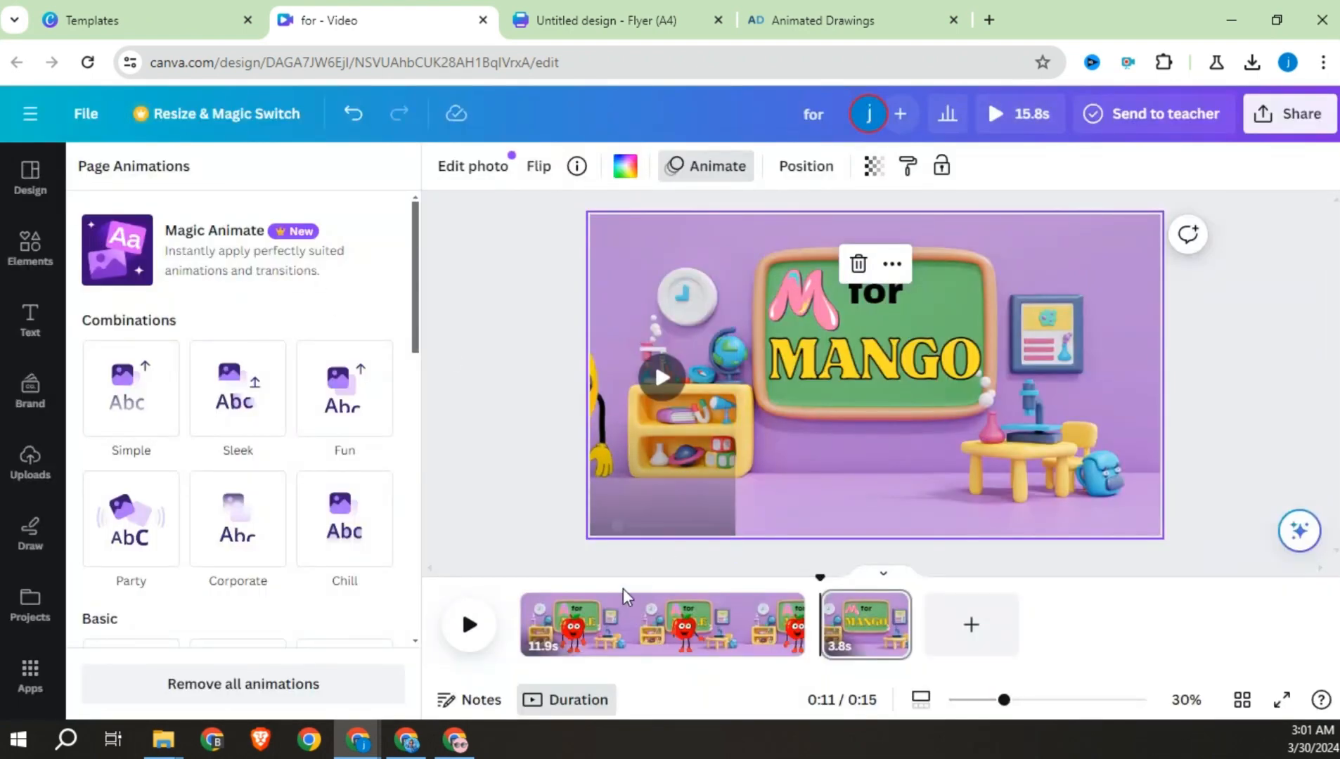
Move the first page's apple character above the page's top edge and give it a custom Smooth animation path down into the scene
click(582, 625)
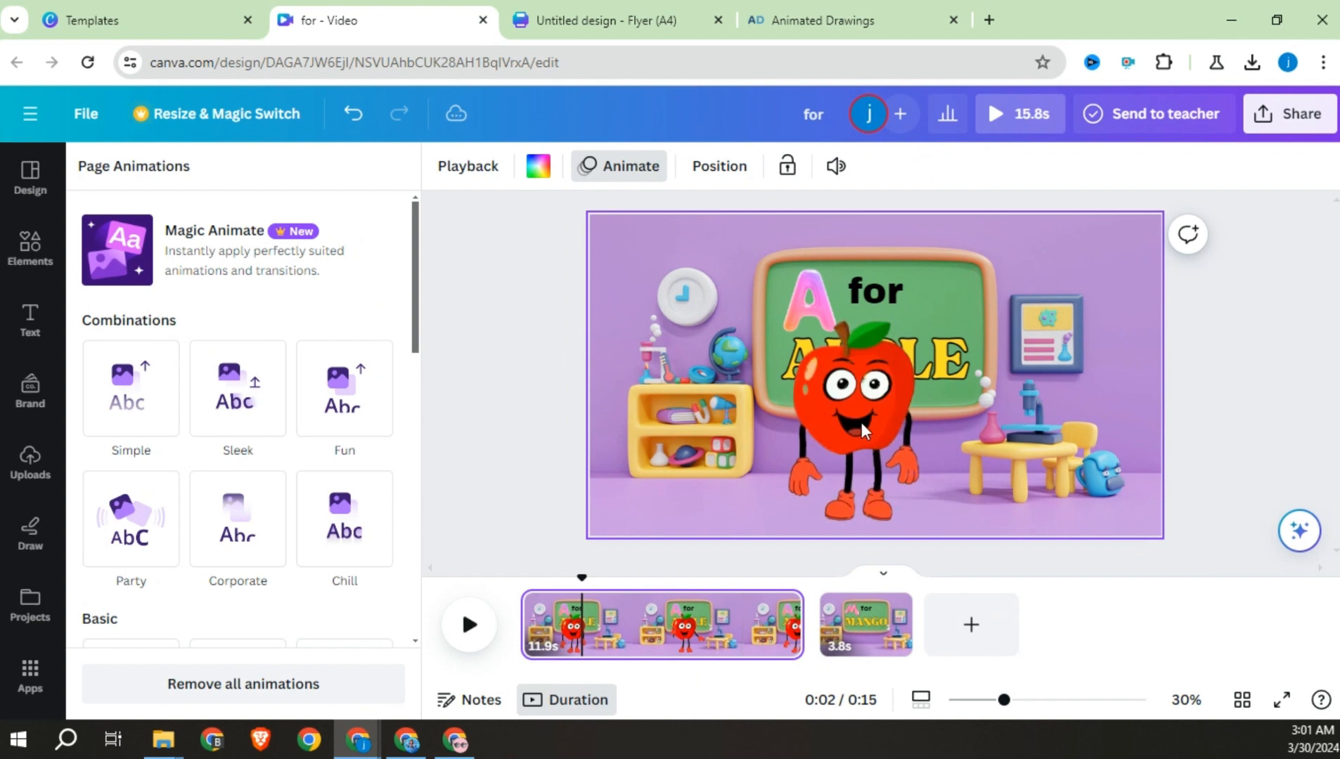
click(861, 423)
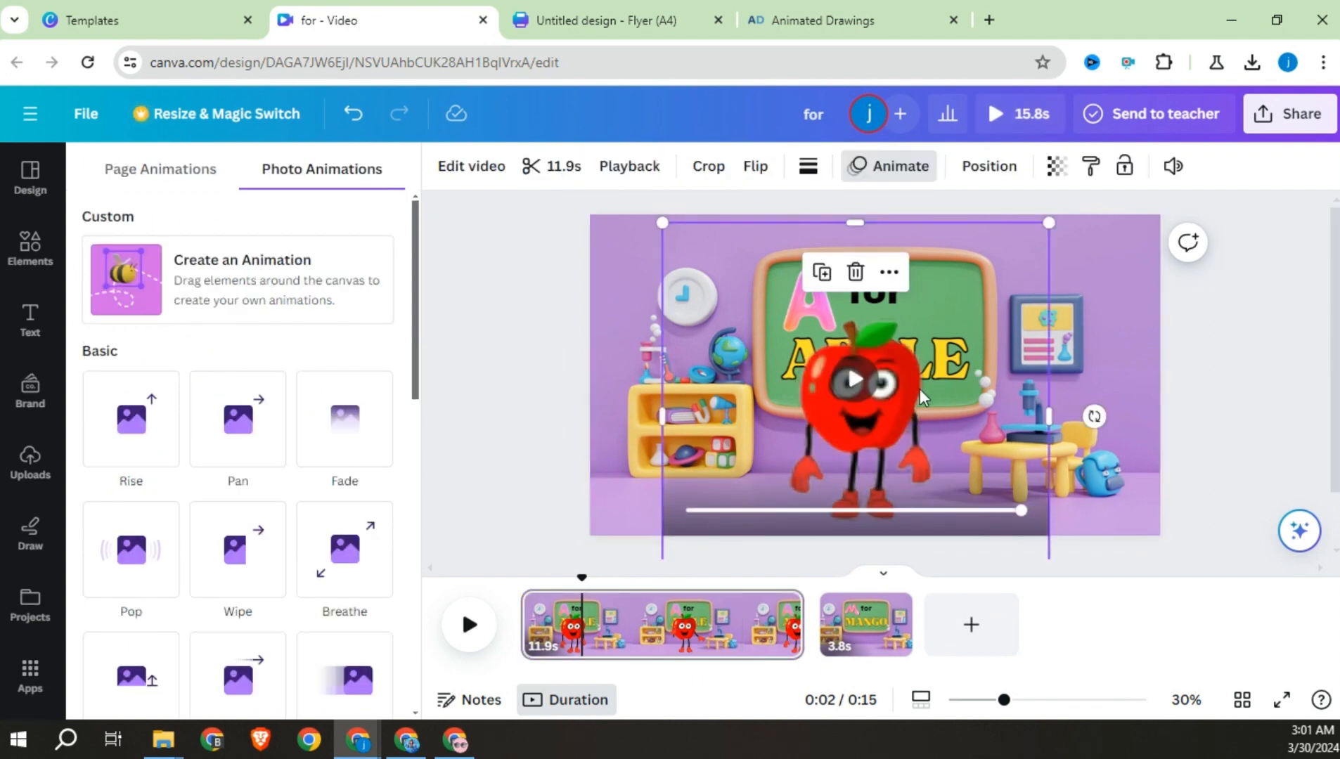
drag(871, 419, 890, 139)
click(309, 266)
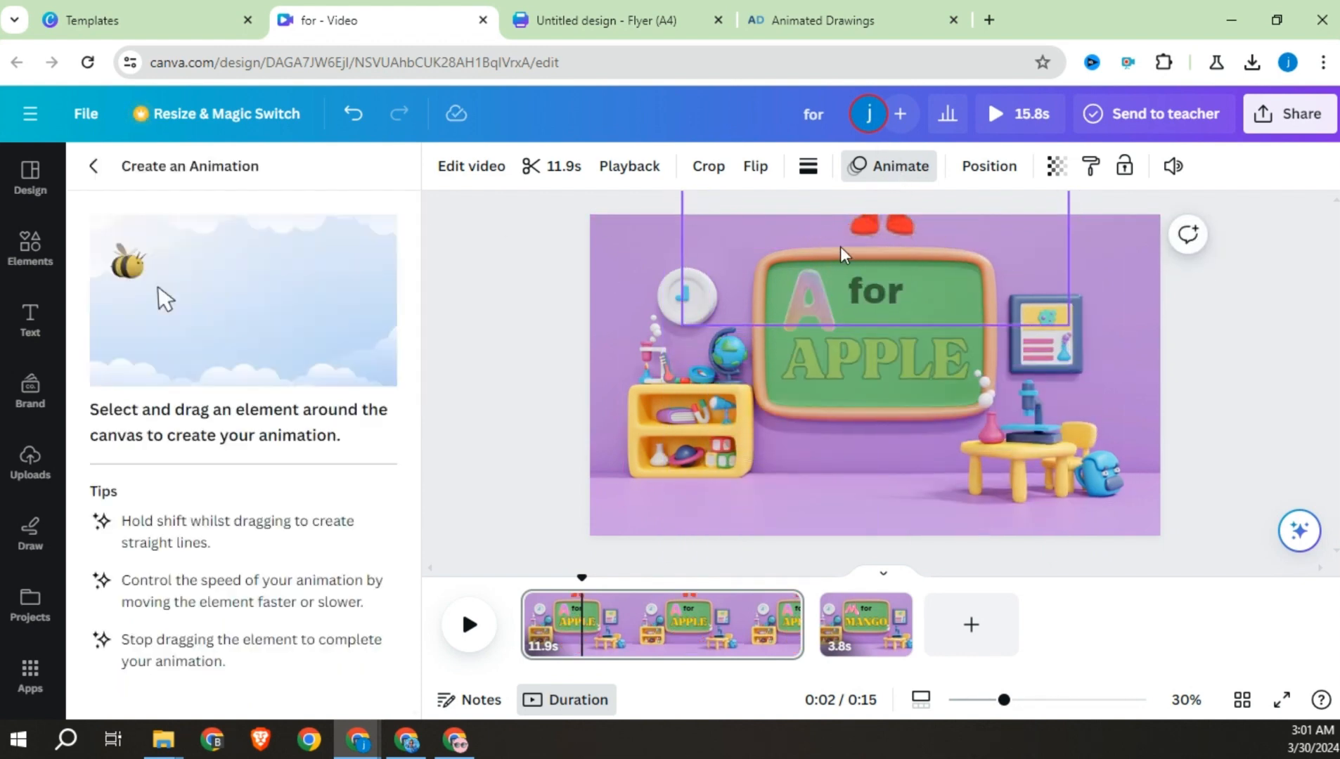
mouse_move(889, 232)
mouse_down()
mouse_move(866, 517)
mouse_move(767, 494)
mouse_up()
click(259, 281)
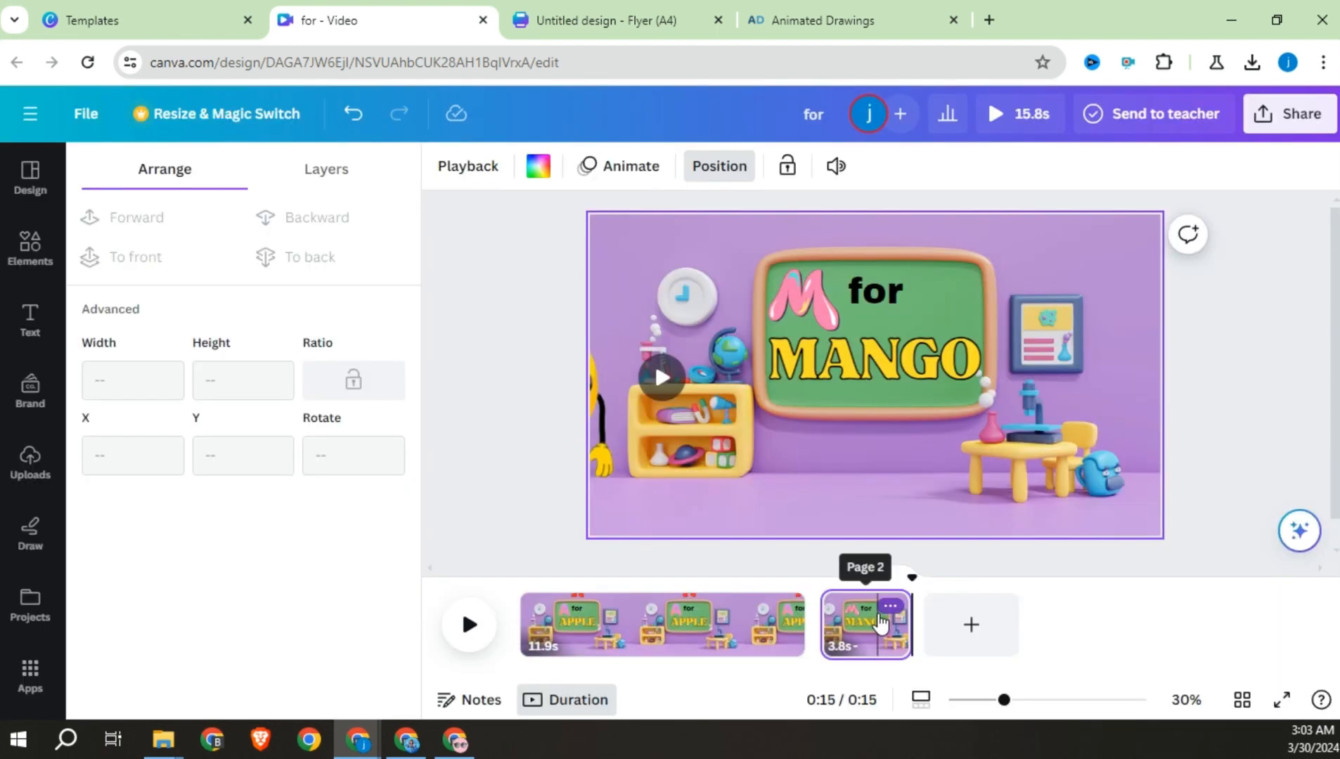
Duplicate the "M for MANGO" page and select the letter M on the copy
right_click(878, 611)
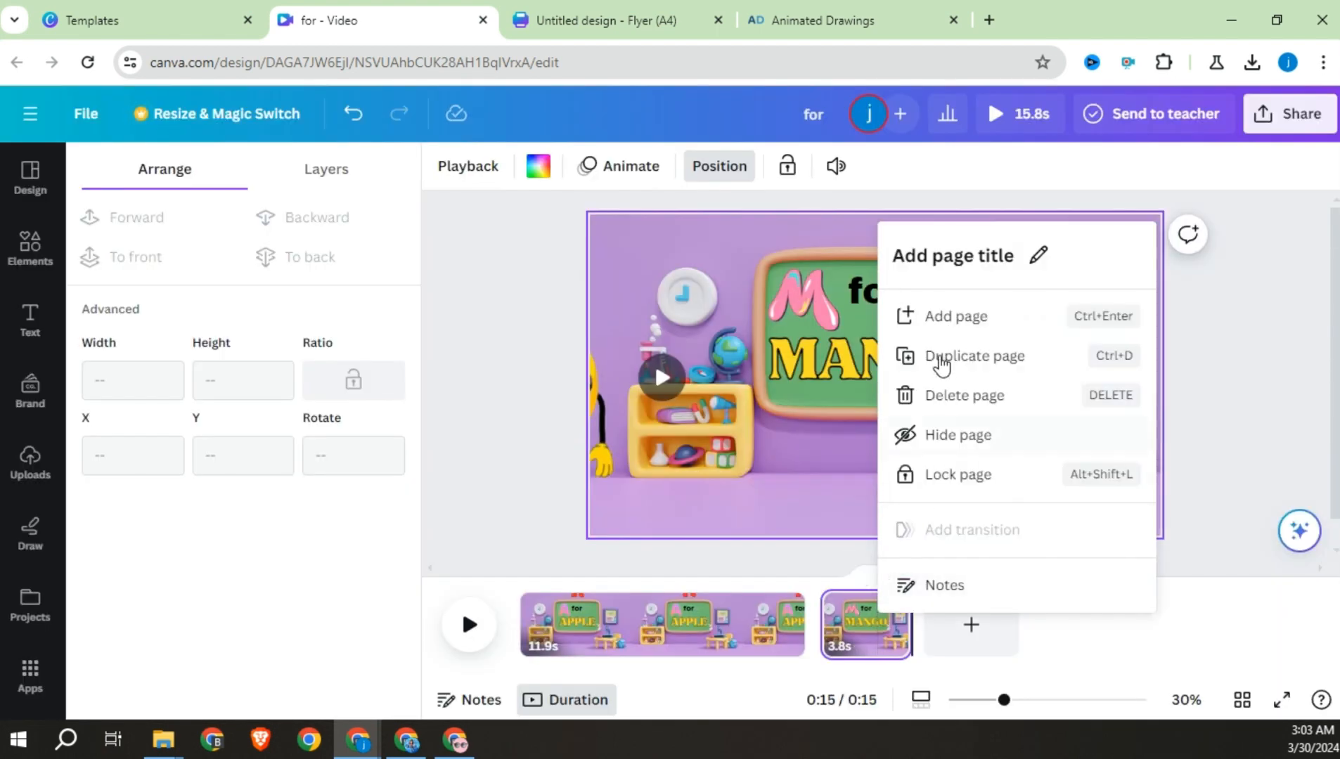
click(942, 356)
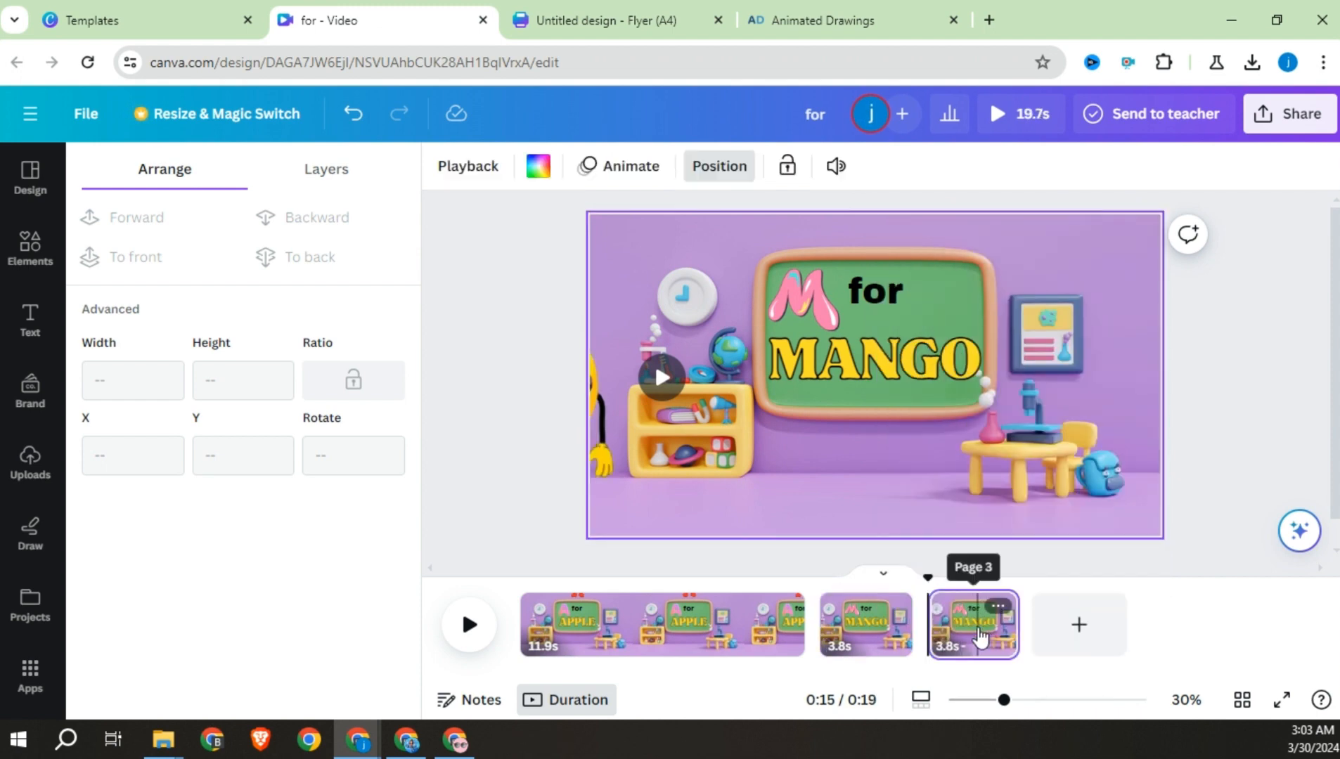
click(805, 302)
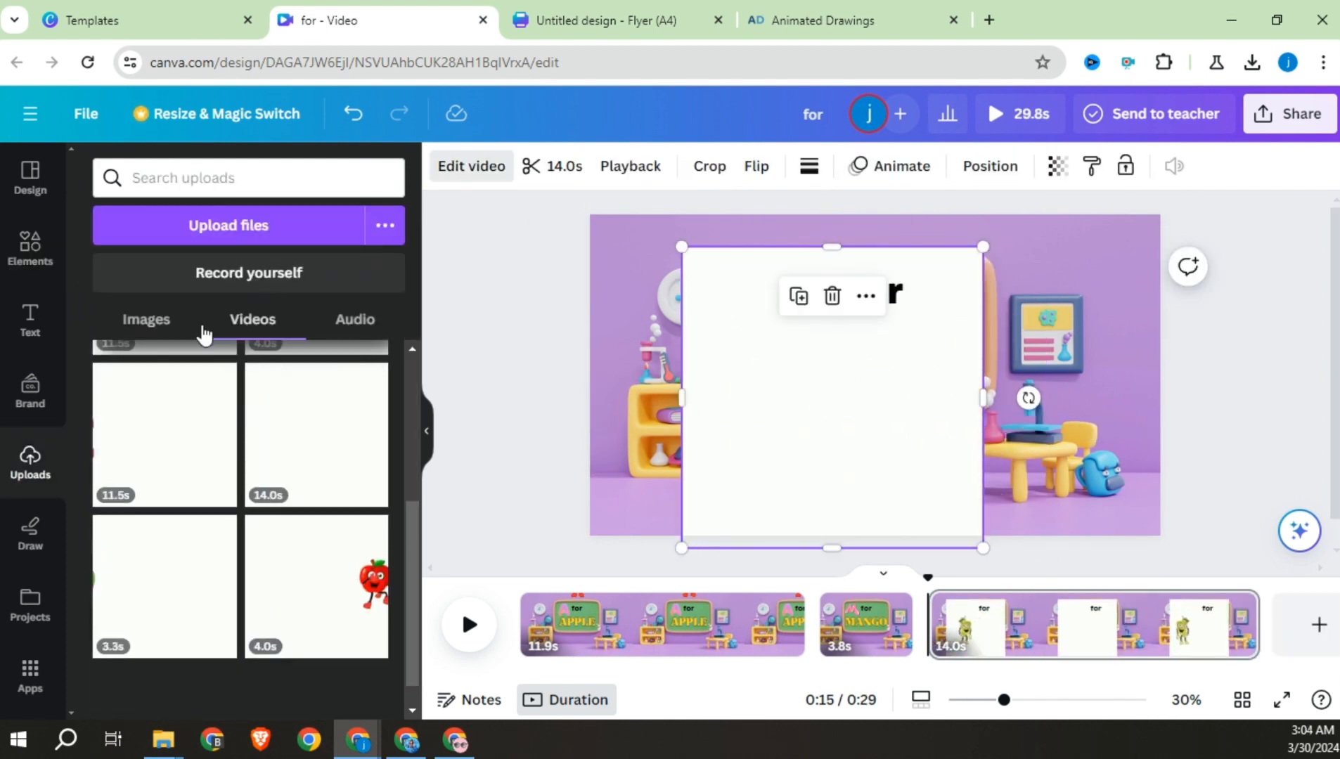
Remove the background of the grape character video on the third page and enlarge it to span the page's width
click(204, 335)
drag(681, 398, 579, 380)
drag(1147, 400, 1161, 400)
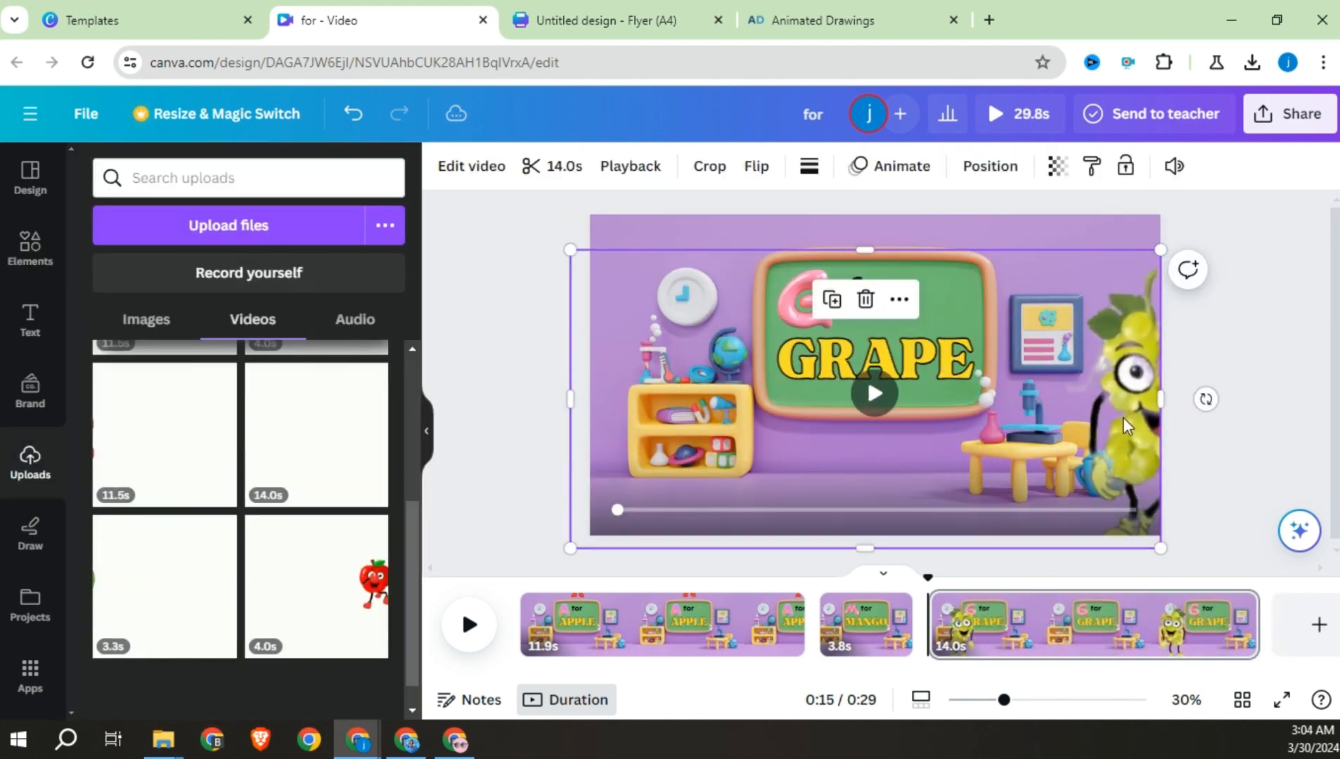
Add the uploaded "Lost Native" music track to the timeline, starting at the beginning of the first page
click(355, 320)
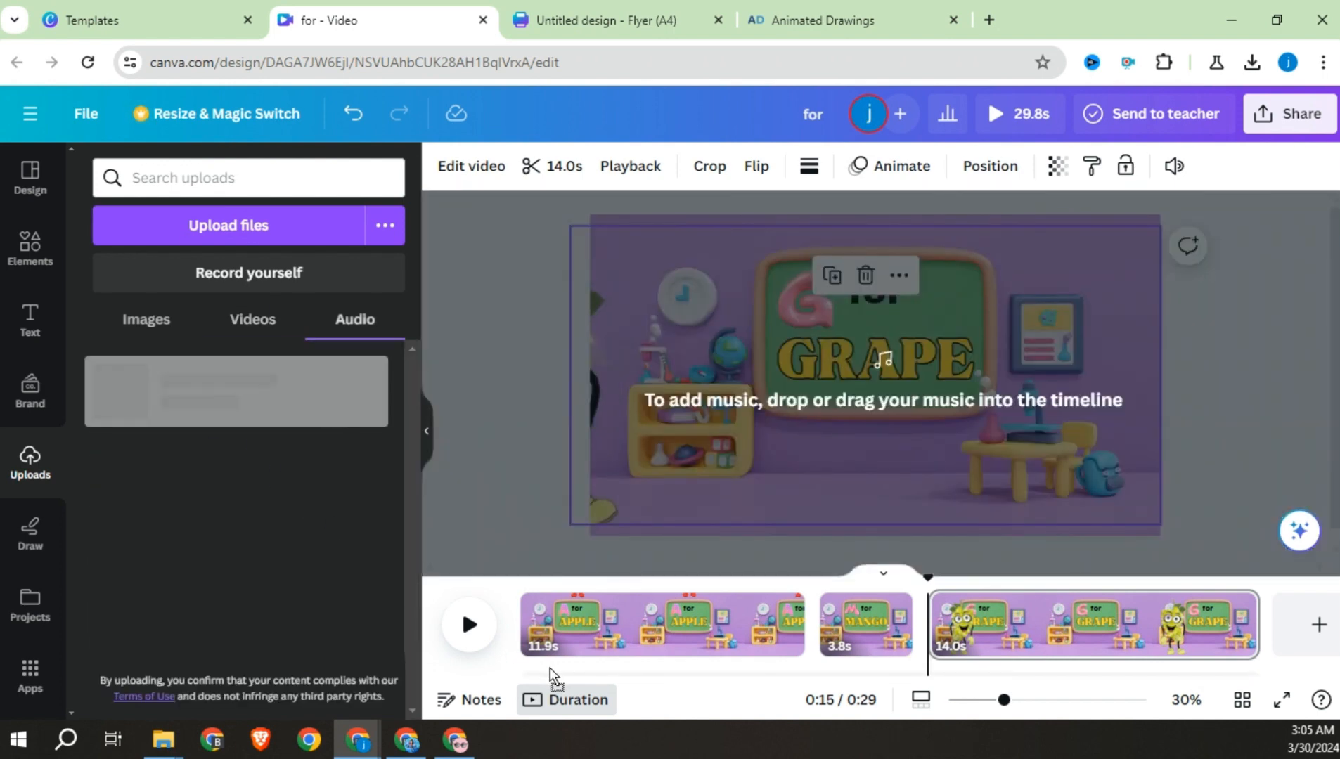
mouse_move(551, 669)
mouse_down()
mouse_move(523, 680)
mouse_move(516, 668)
mouse_move(533, 652)
mouse_up()
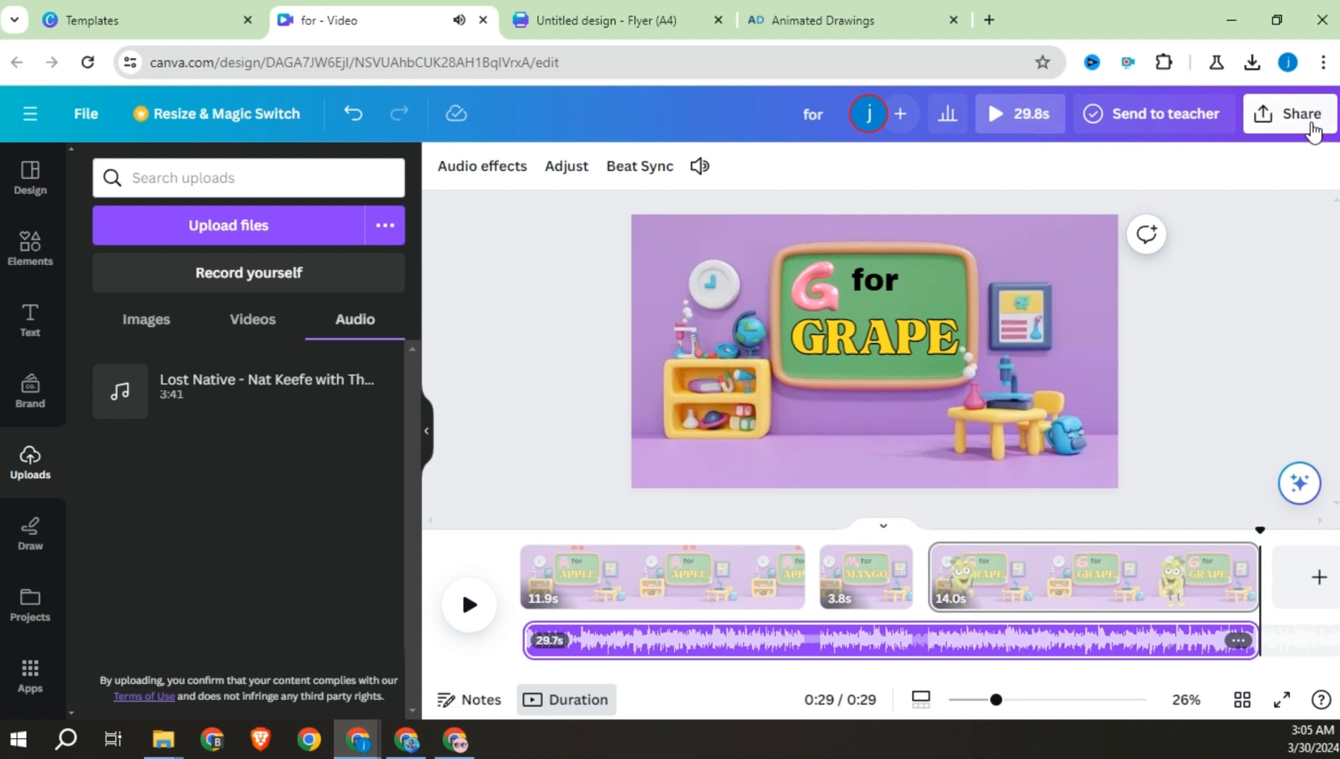
Download all three pages as an MP4 video at 1080p (HD) quality
click(1312, 129)
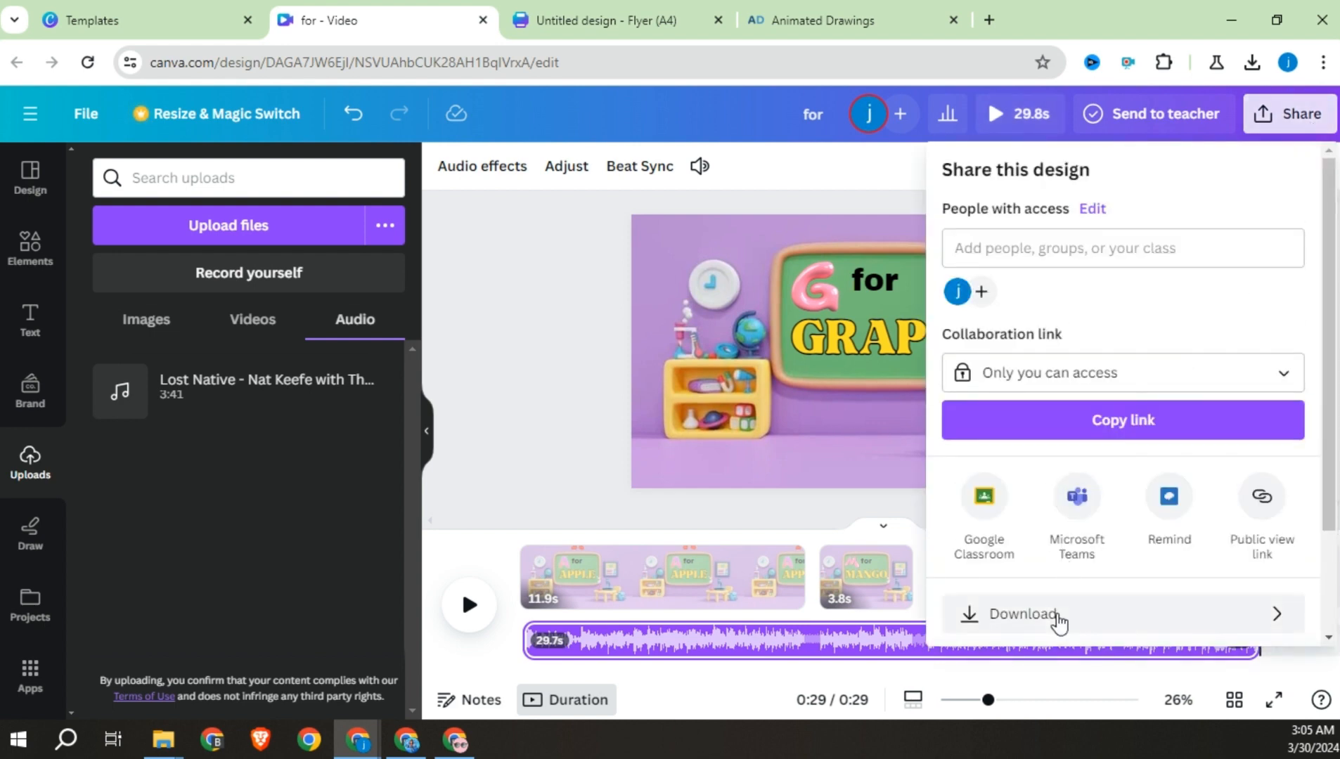
click(1058, 614)
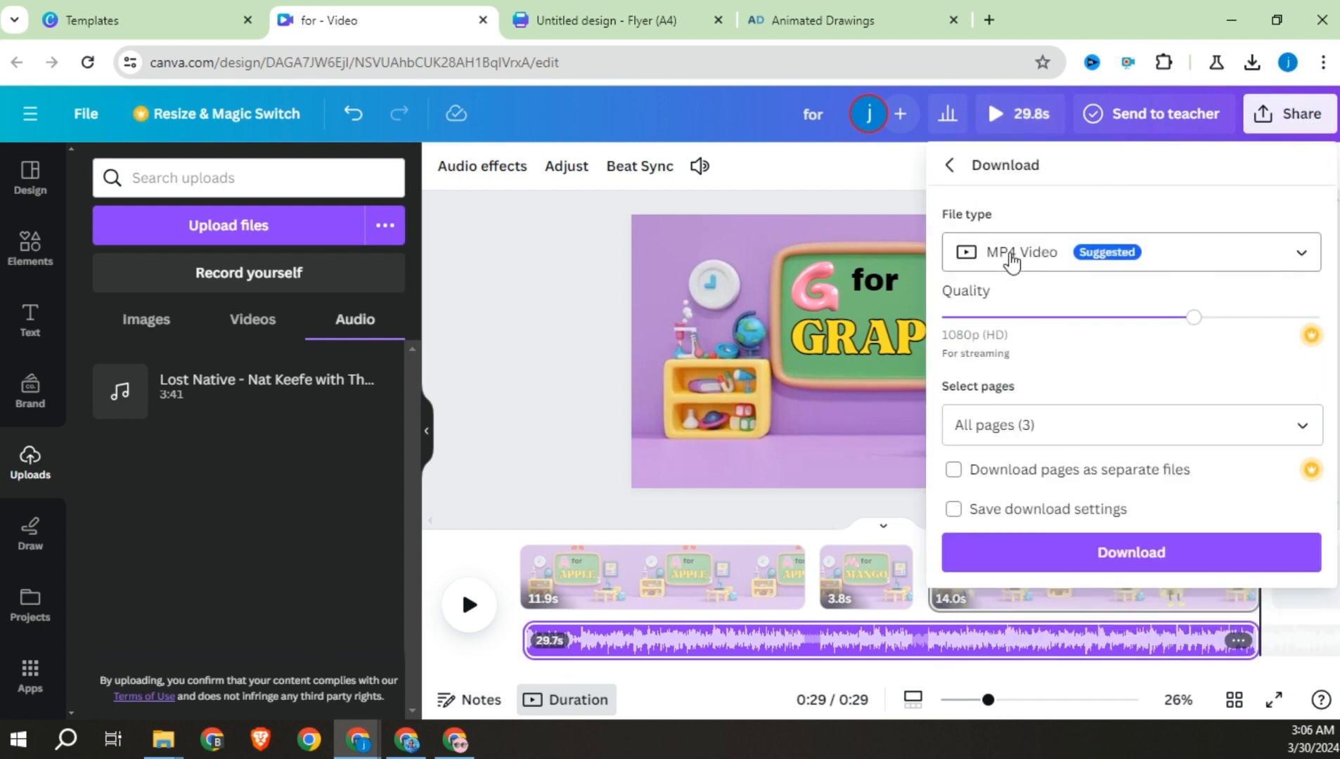
click(1068, 557)
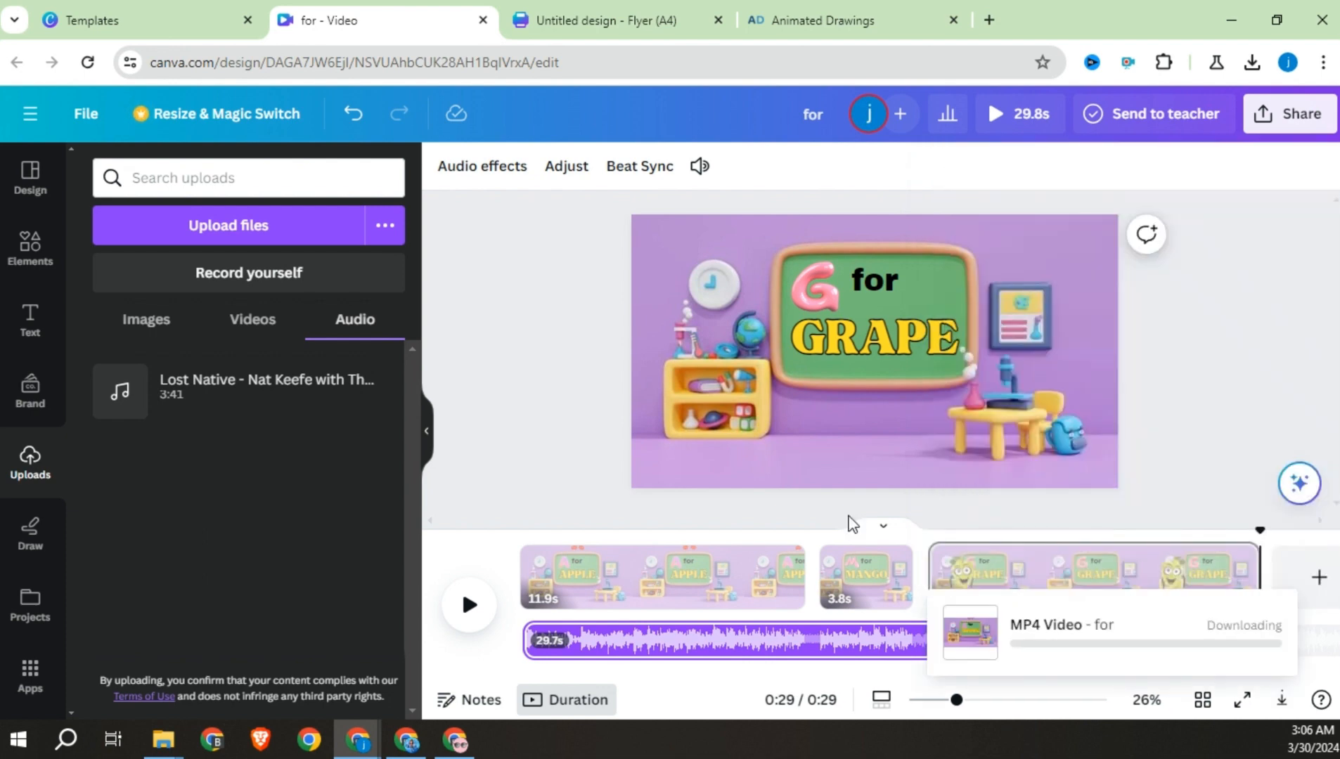